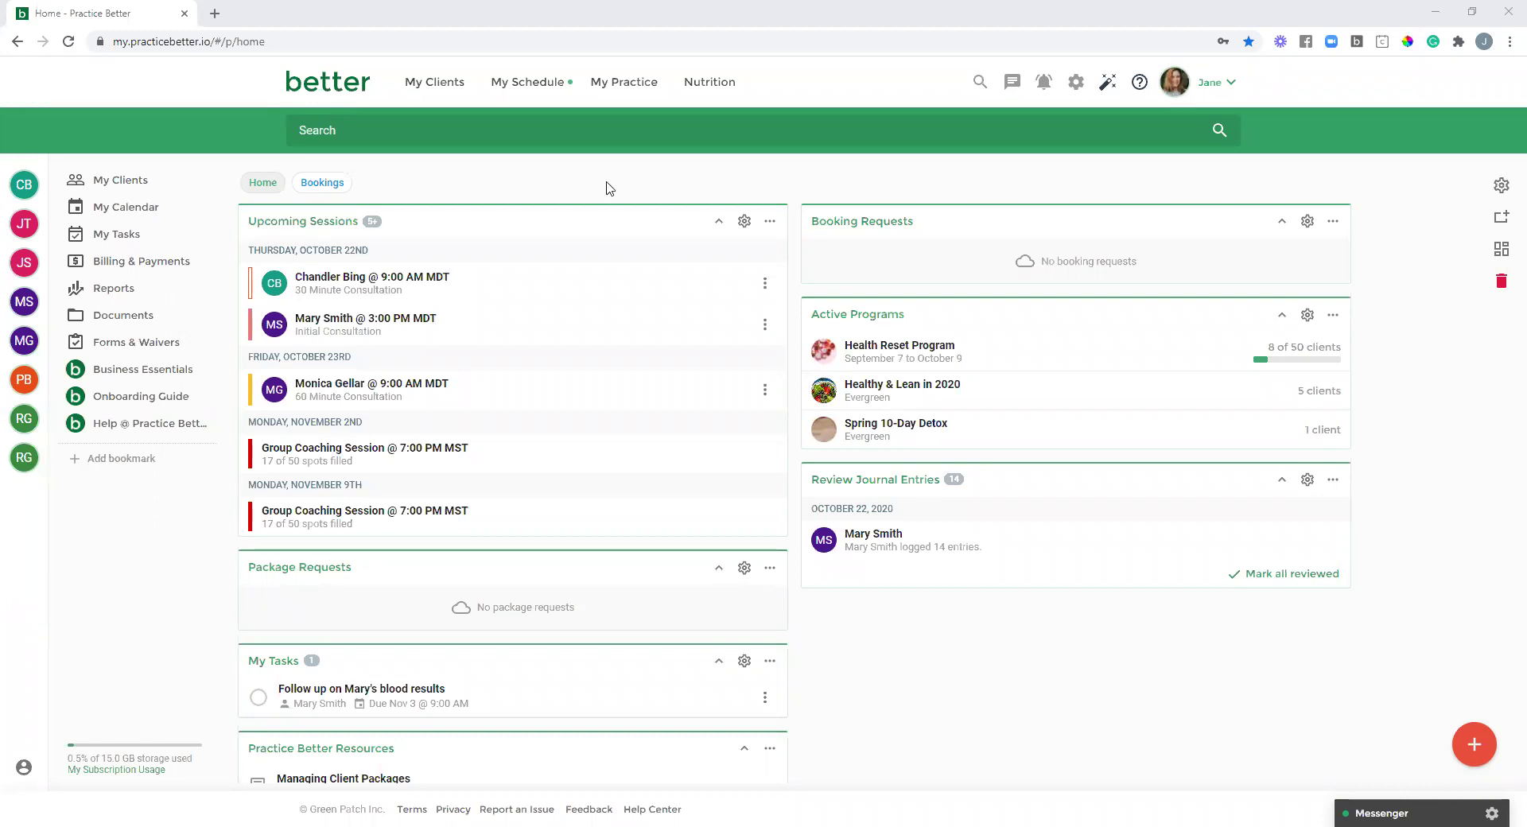
- Open the most recently active client's record and show the Food & Mood journal entries for October 22, 2020
click(447, 94)
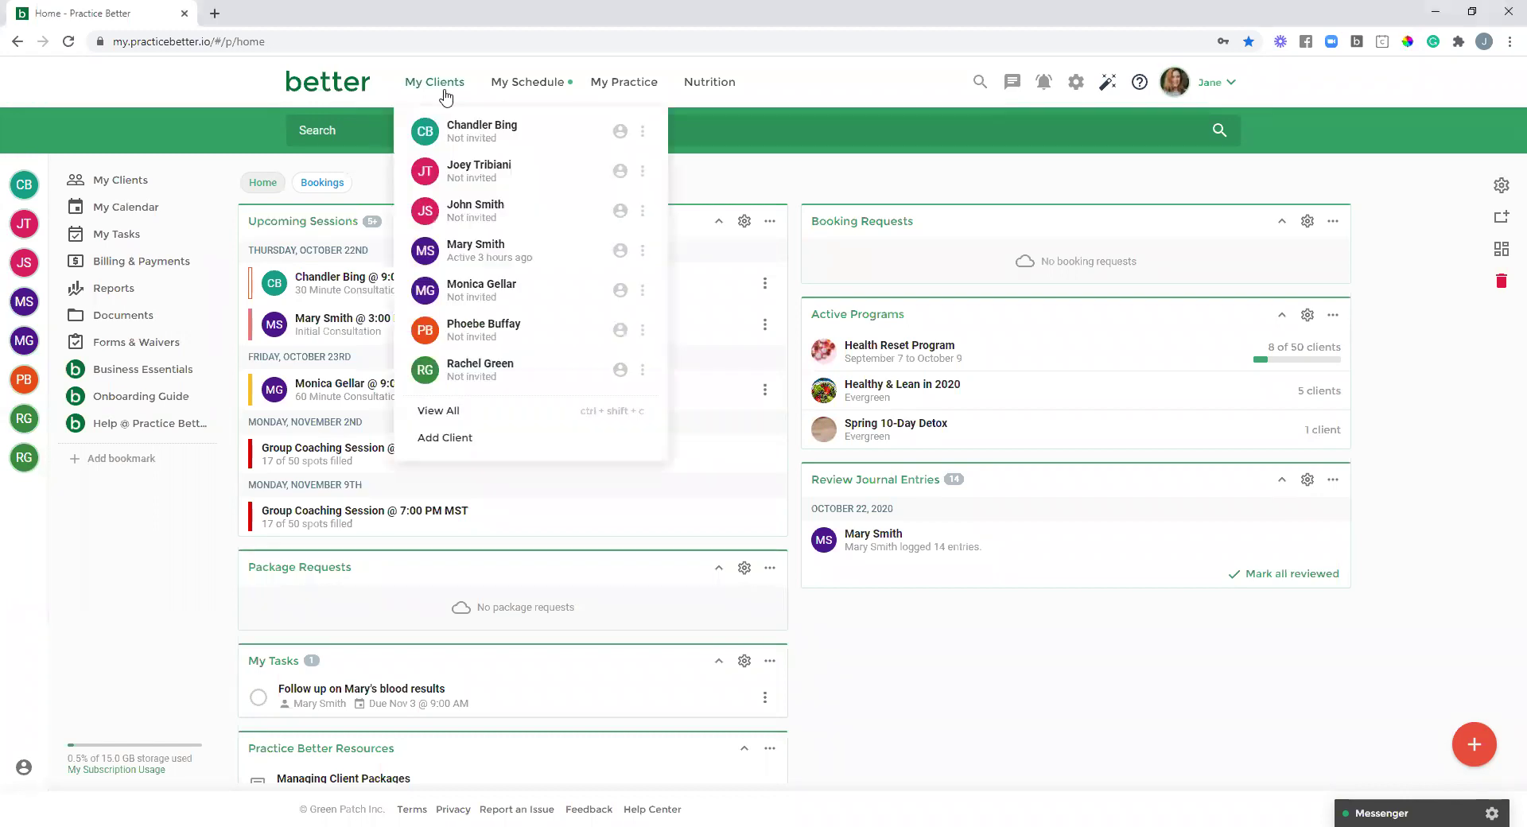
click(496, 250)
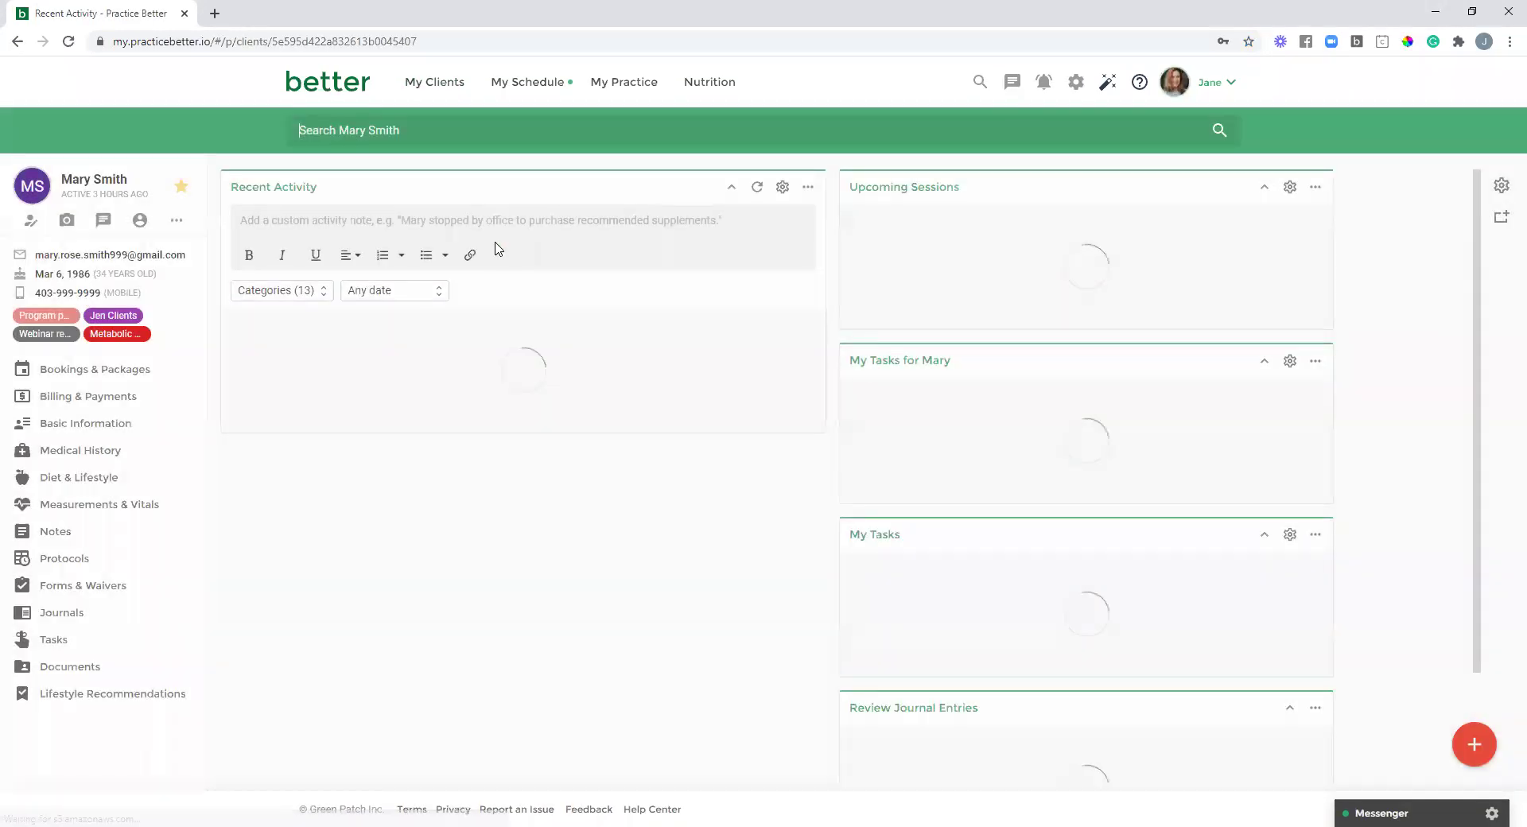
click(86, 615)
click(390, 171)
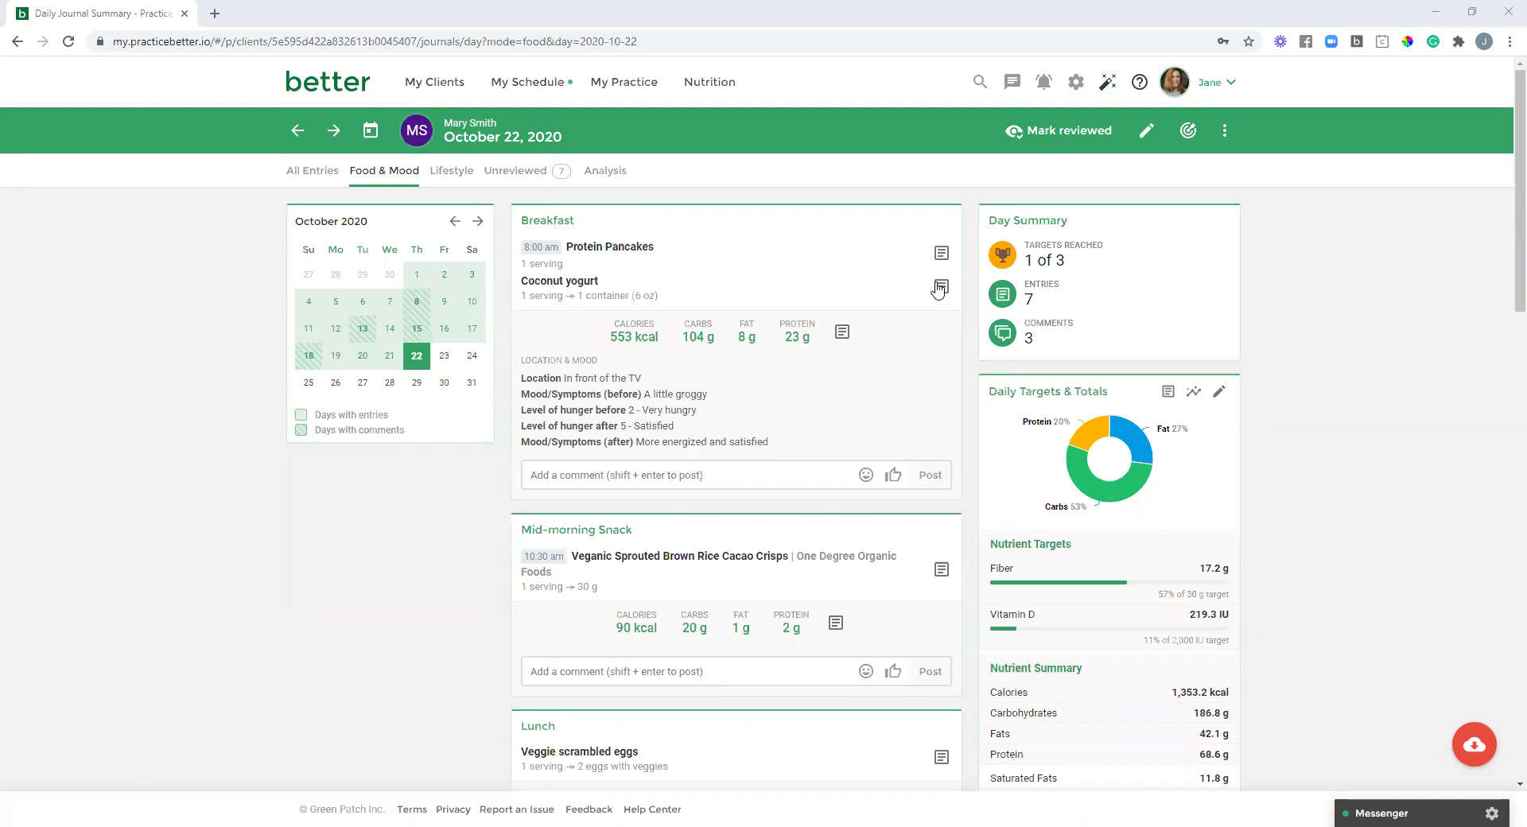
- Examine the nutrient breakdown for the whole Breakfast meal, from nutrient targets through minerals, and close it
click(842, 338)
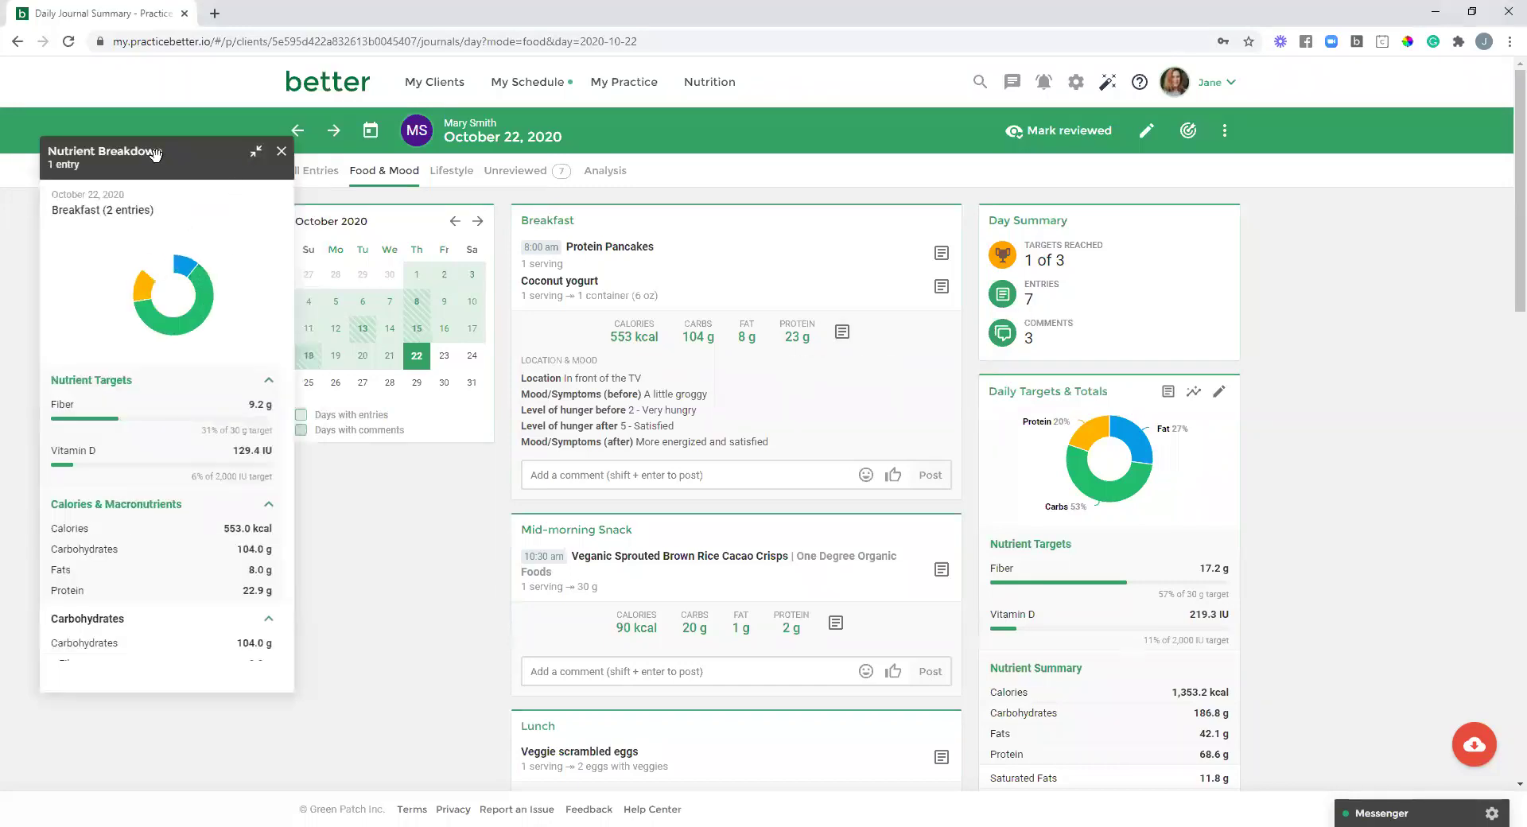
drag(198, 145, 777, 124)
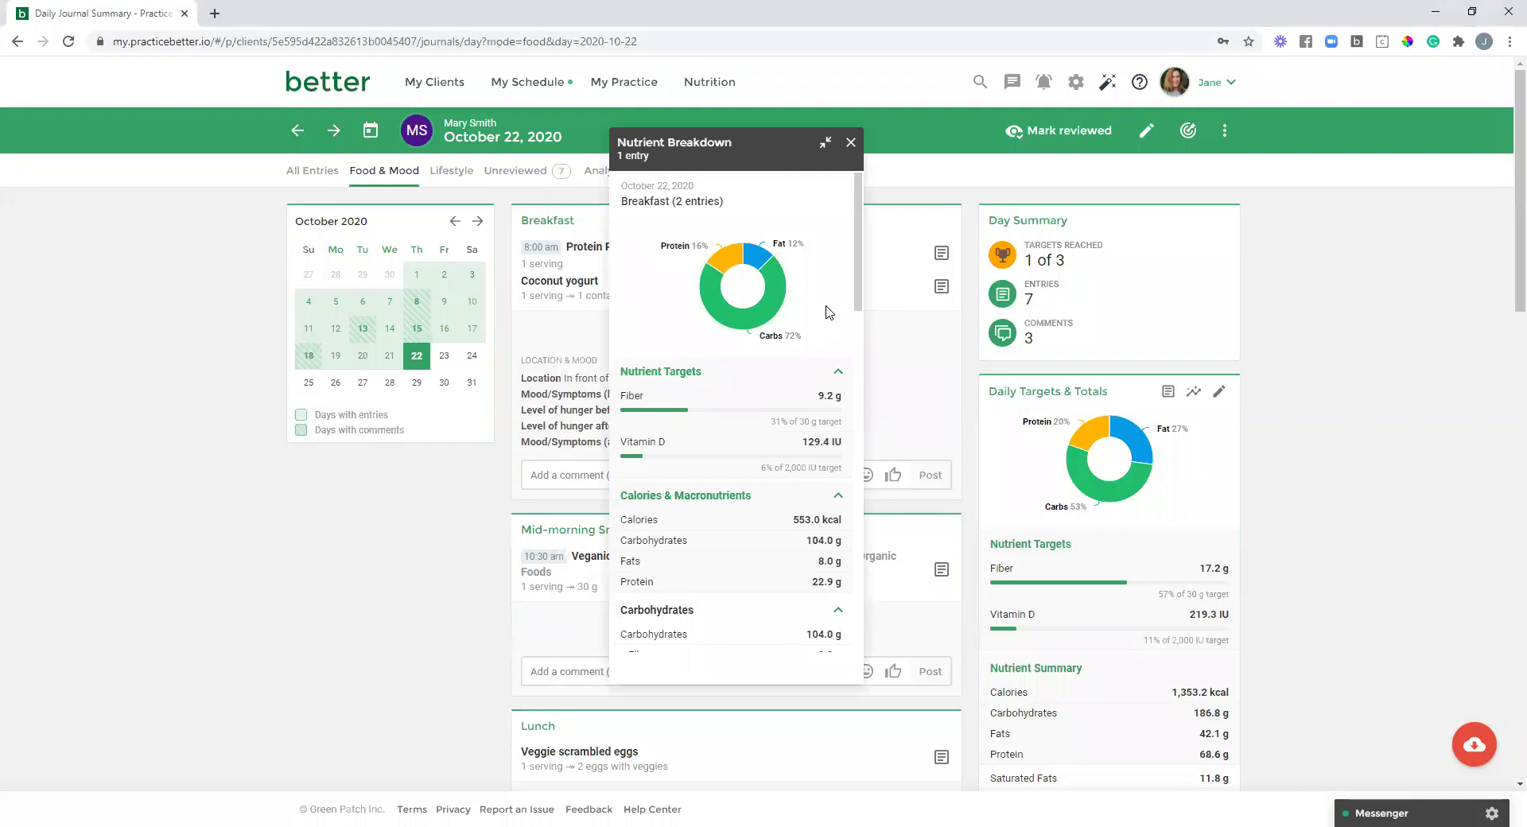
scroll(715, 302, down, 1)
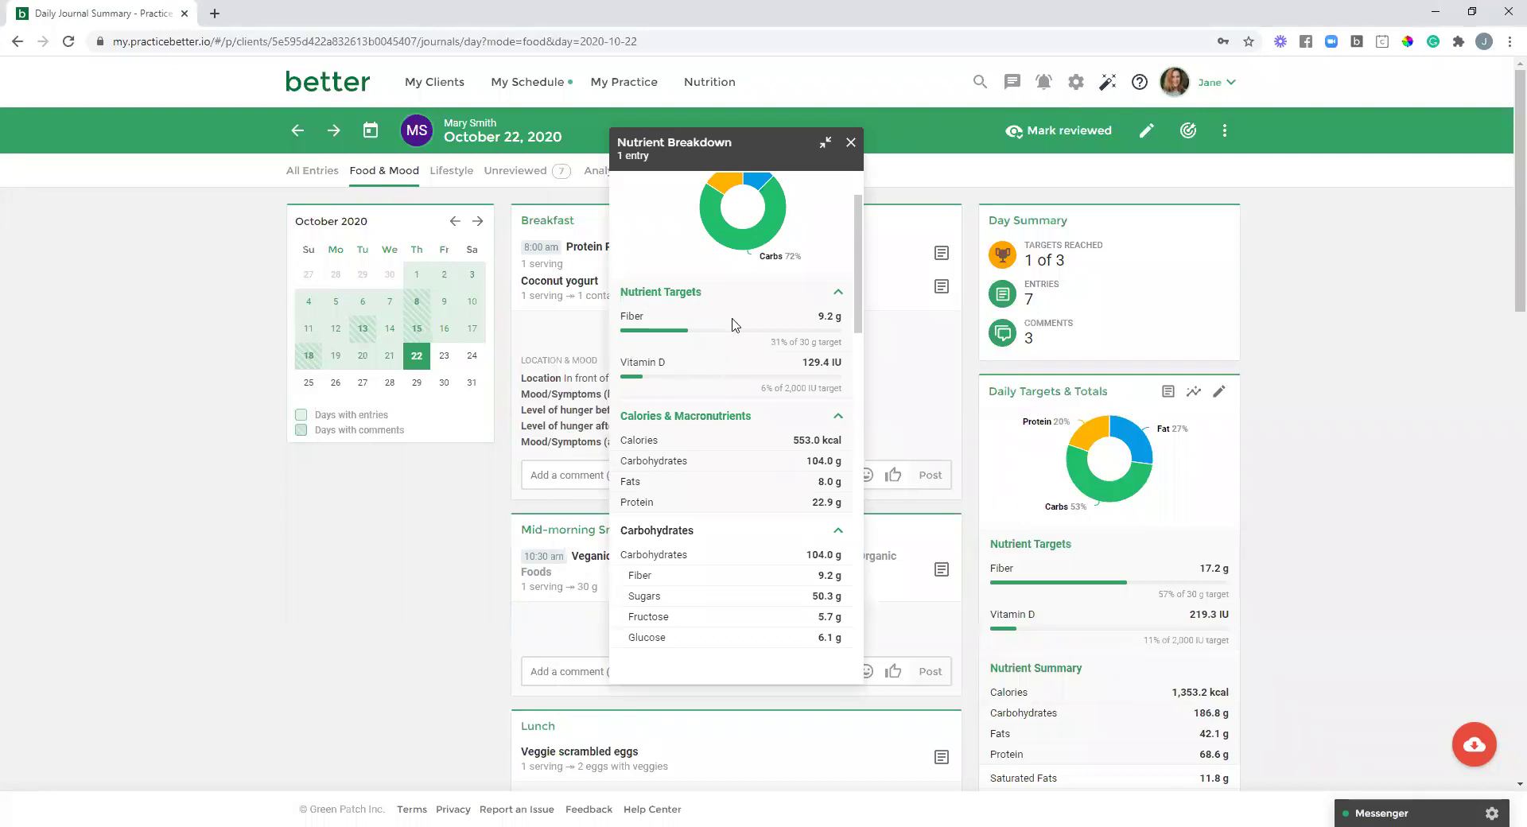
scroll(756, 310, down, 1)
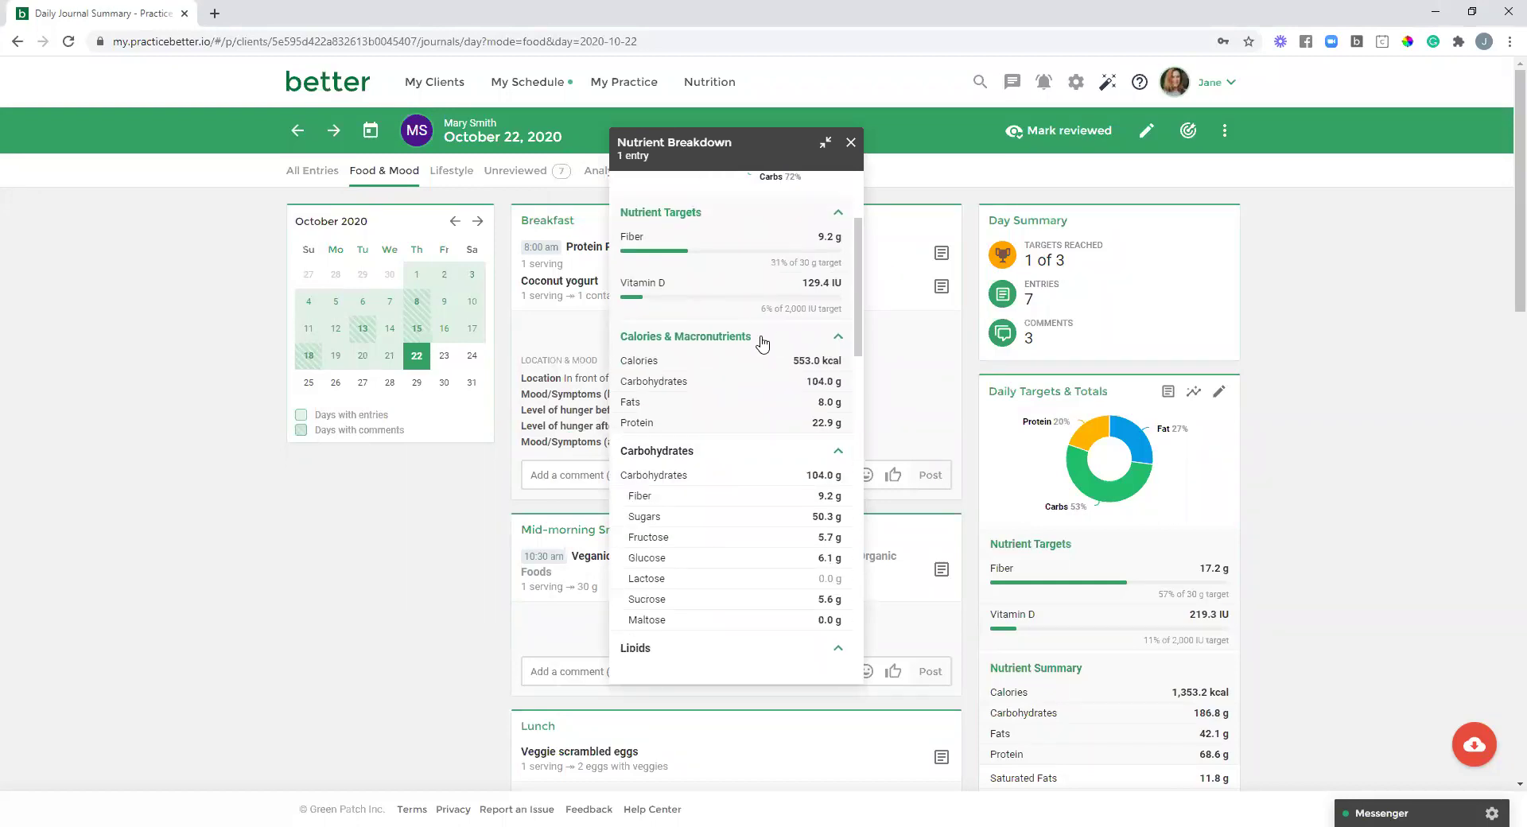
scroll(762, 342, down, 3)
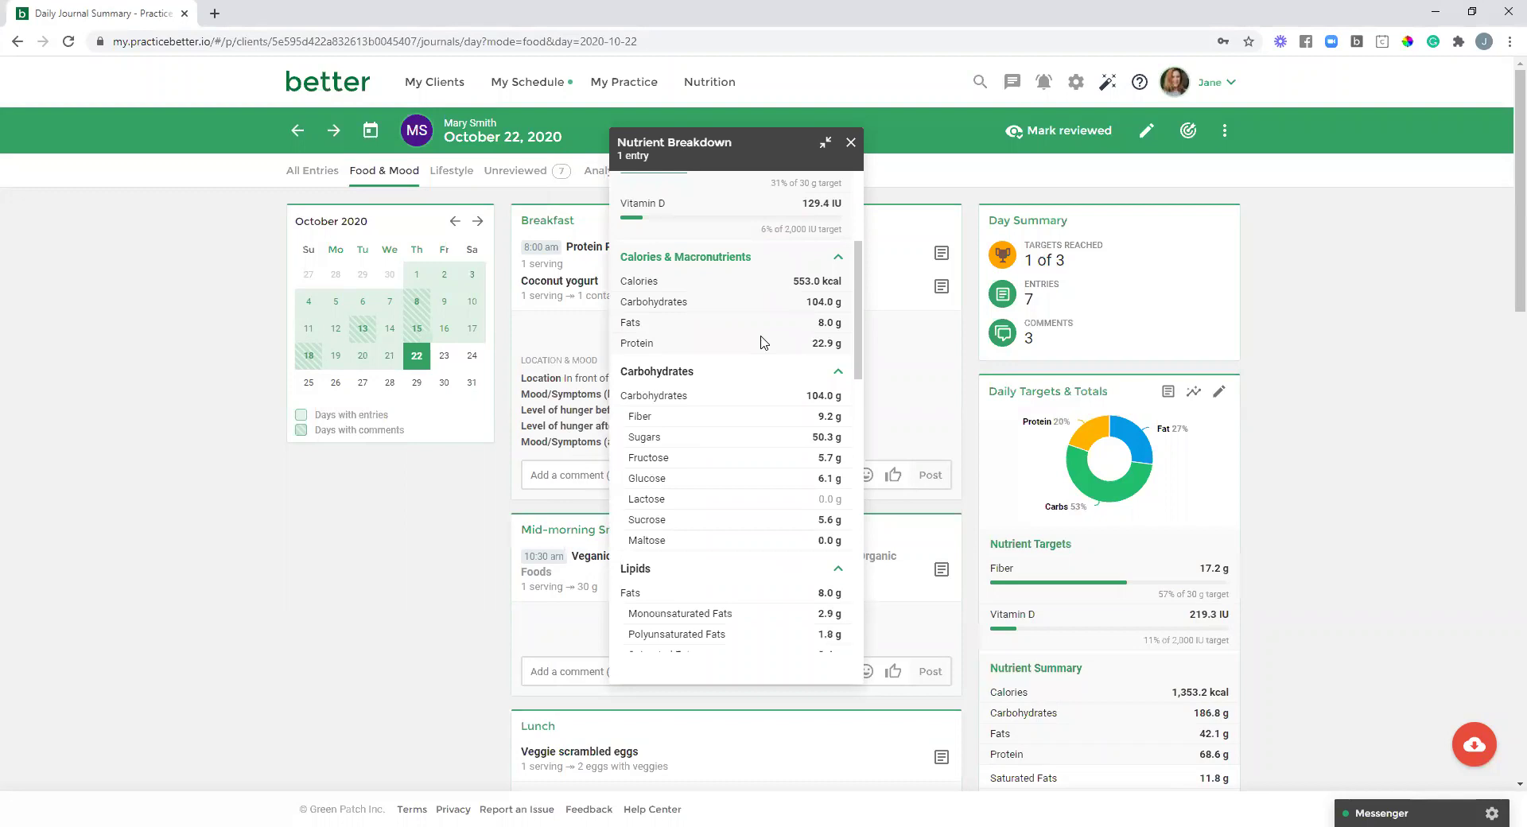
scroll(762, 342, down, 6)
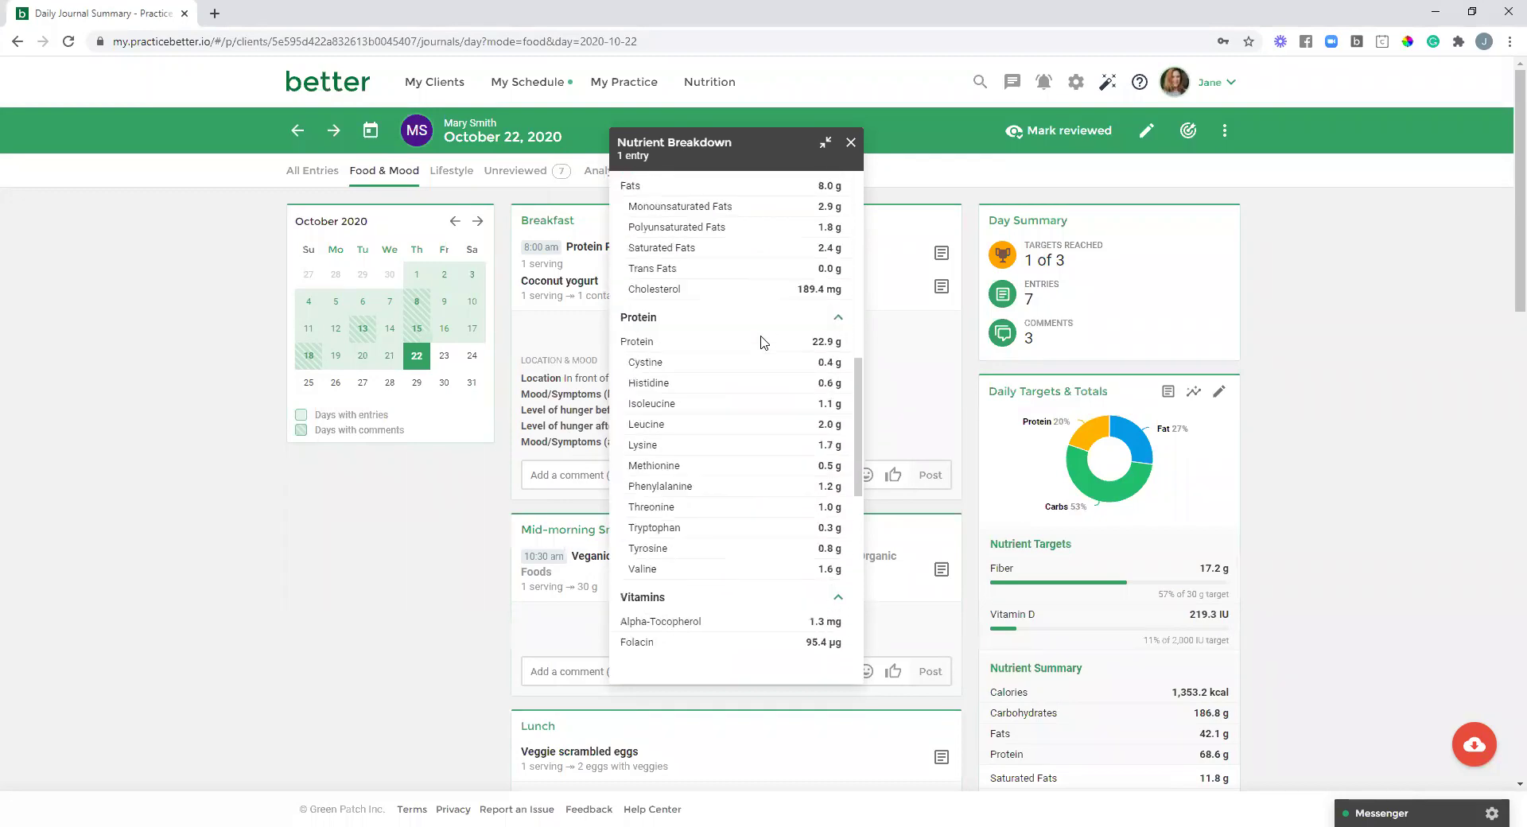
scroll(762, 342, down, 3)
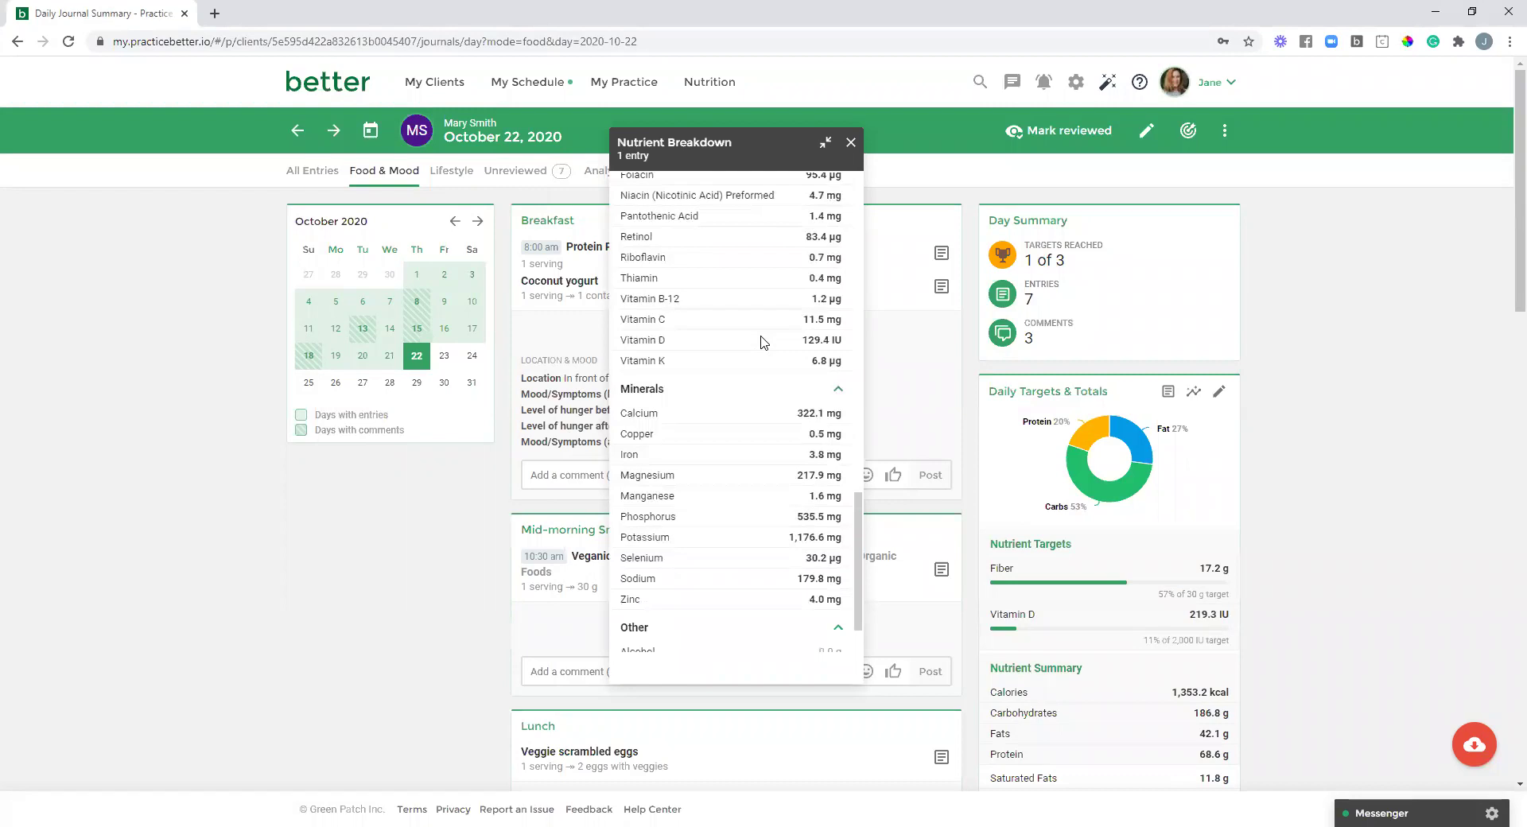
scroll(757, 334, up, 10)
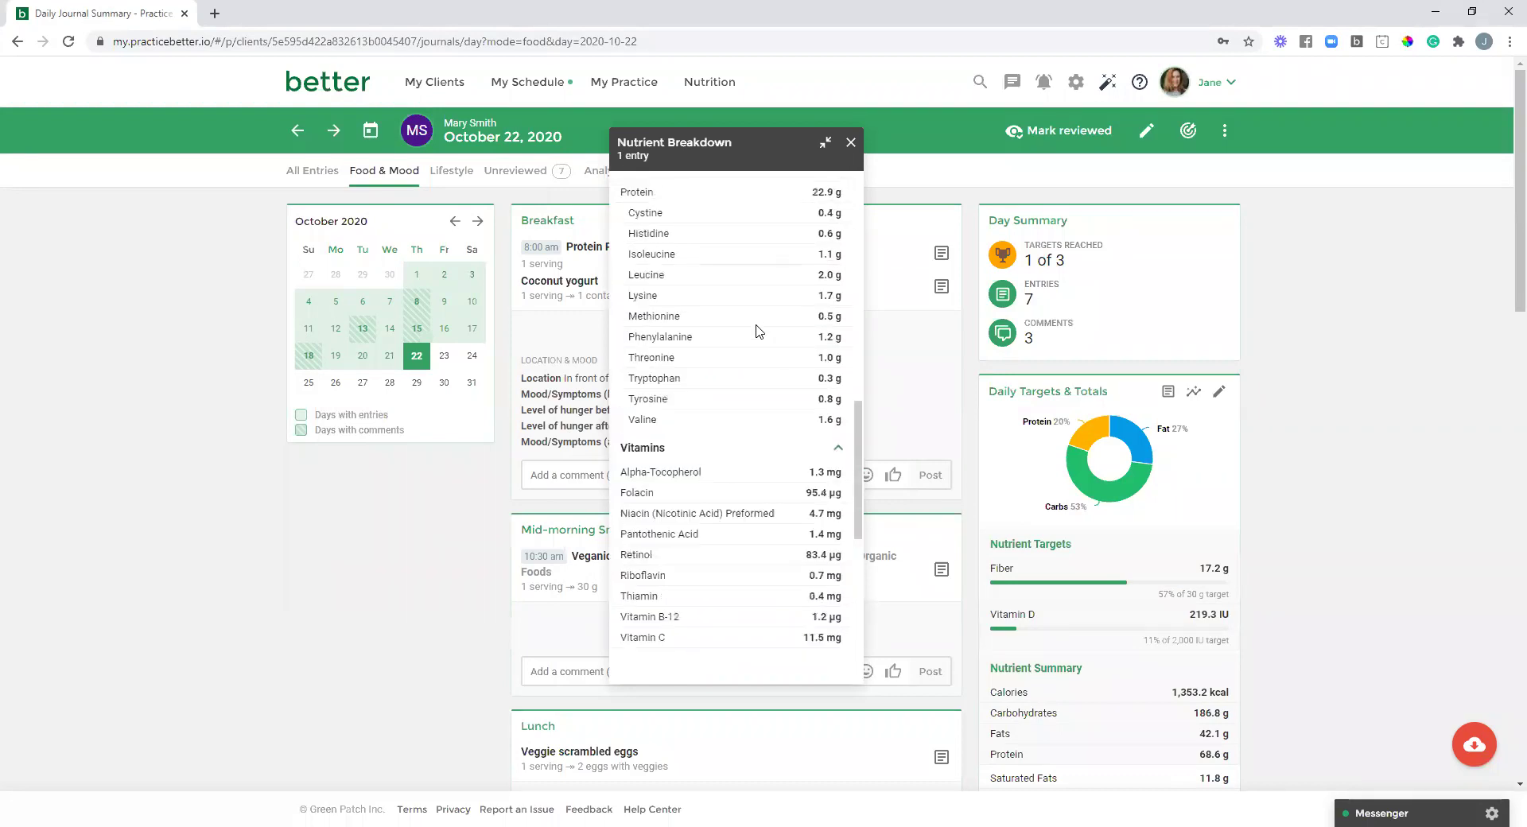
click(850, 143)
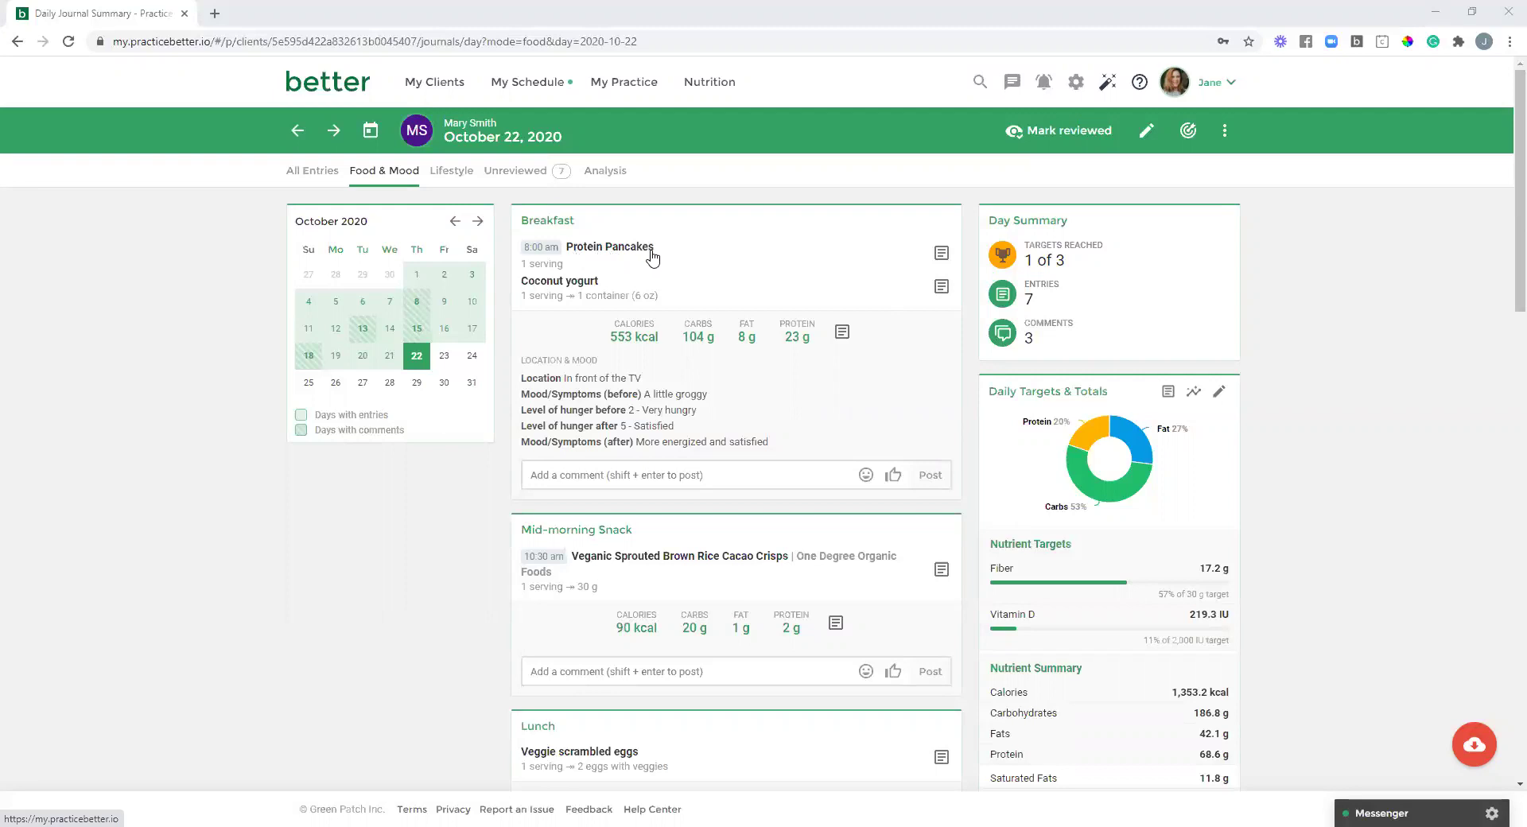
- Examine the Protein Pancakes nutrient breakdown, compare it with its Banana ingredient, and close the breakdown
click(944, 256)
drag(208, 140, 776, 130)
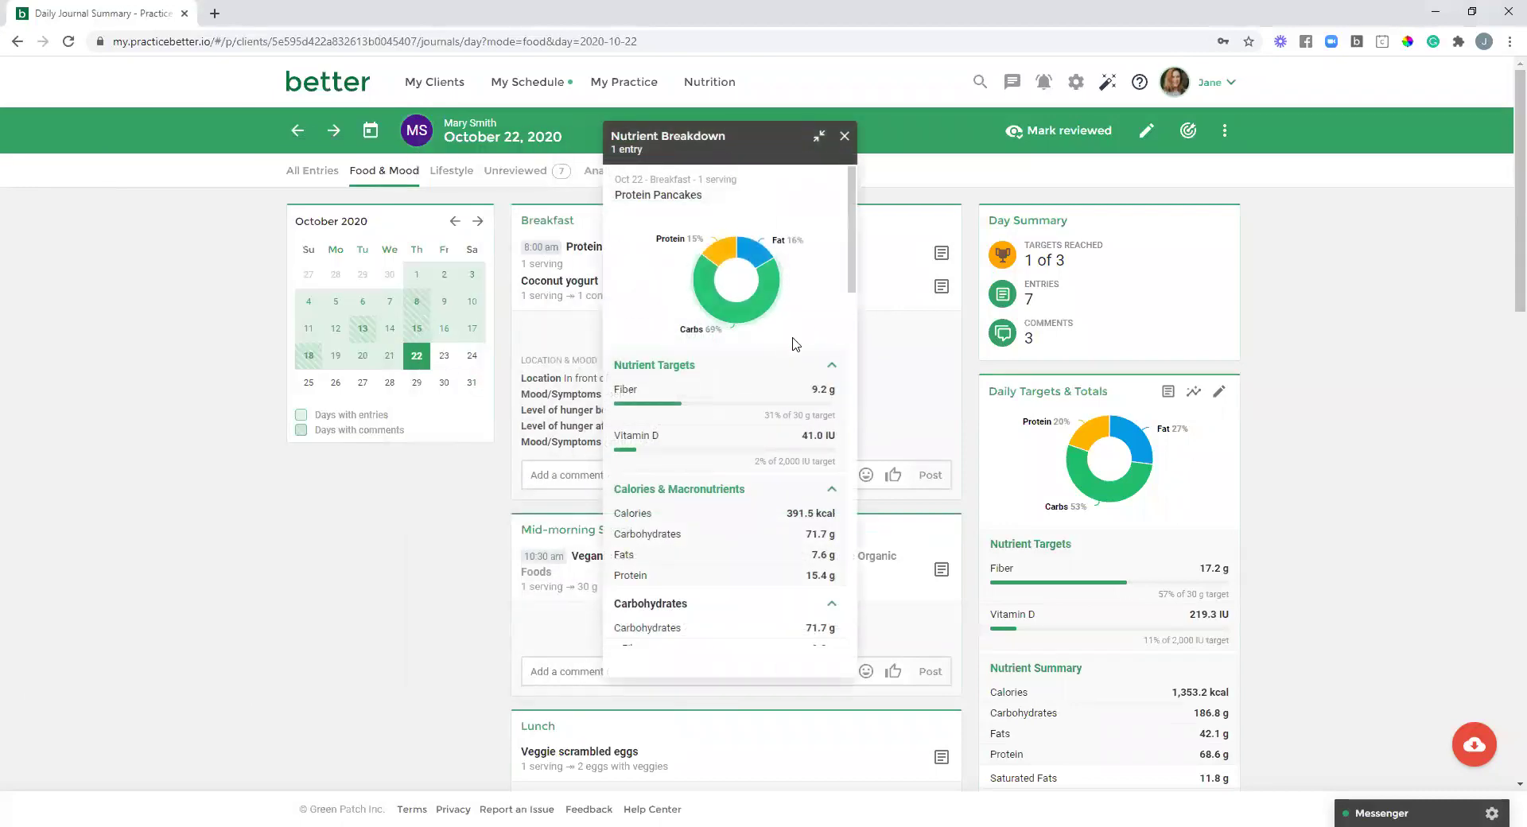
scroll(792, 344, down, 8)
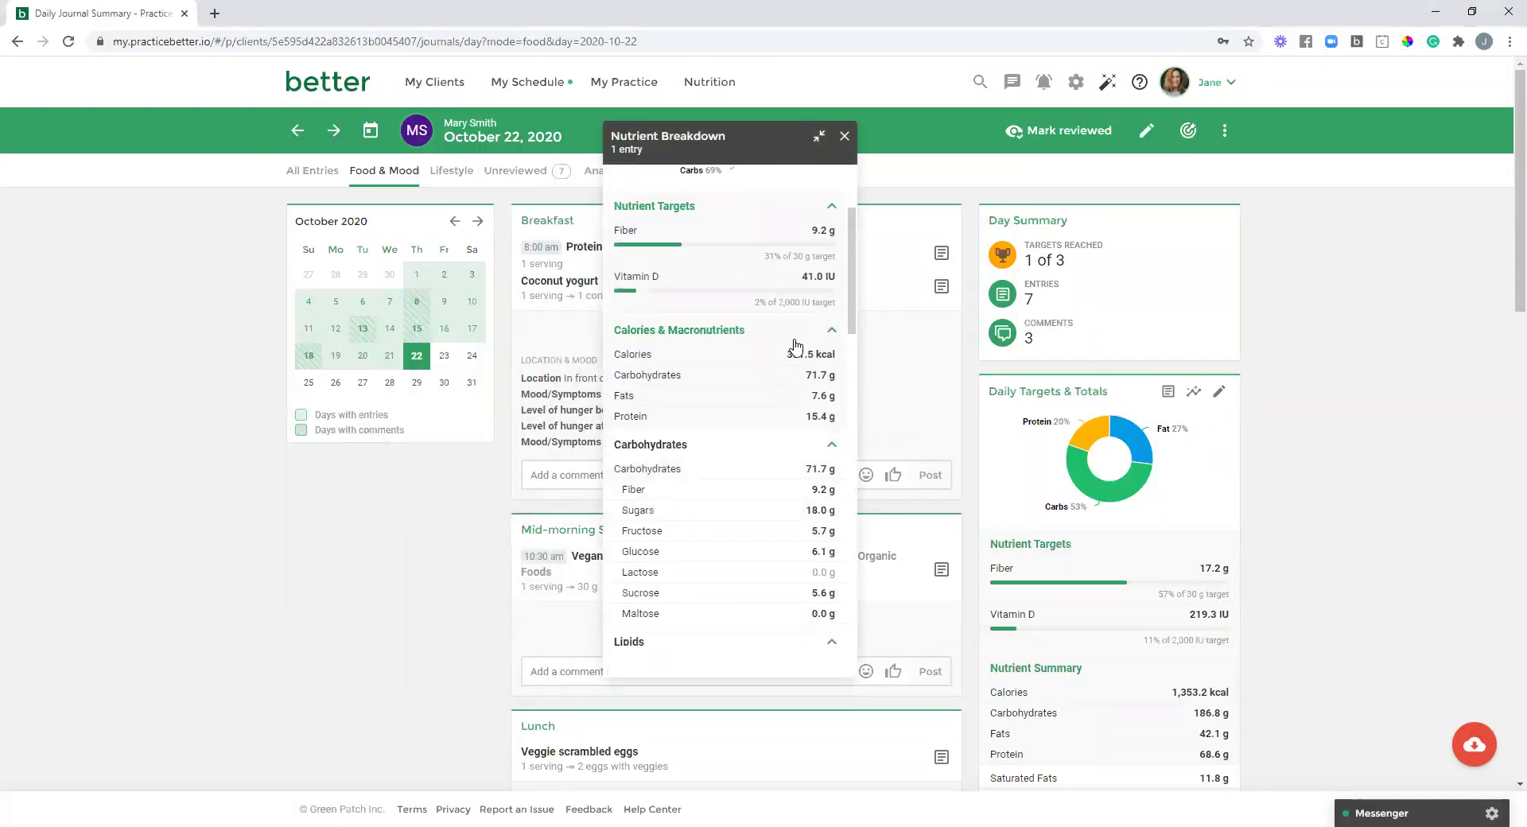
scroll(787, 359, down, 10)
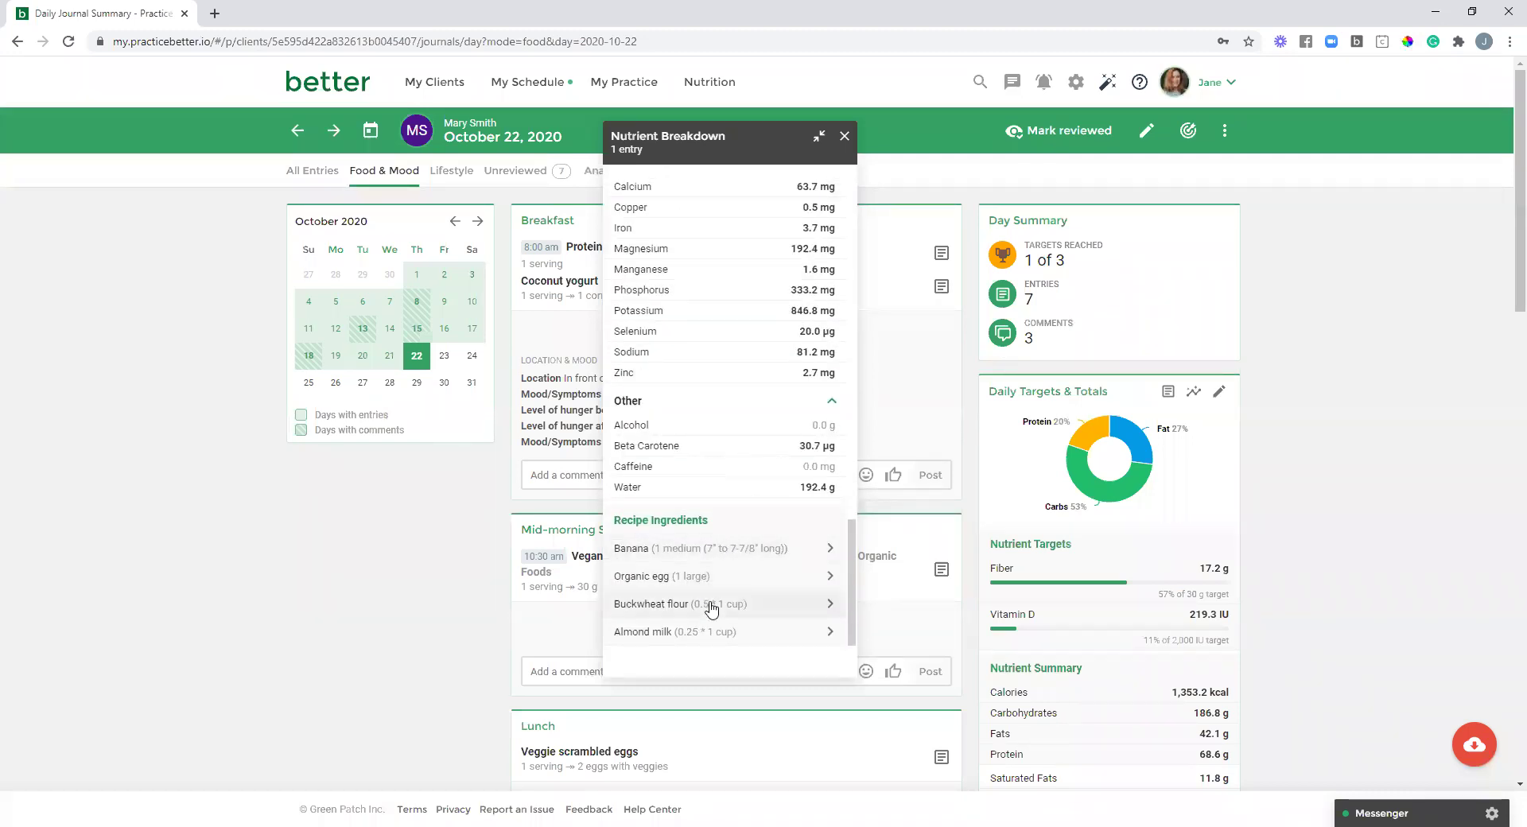
click(695, 548)
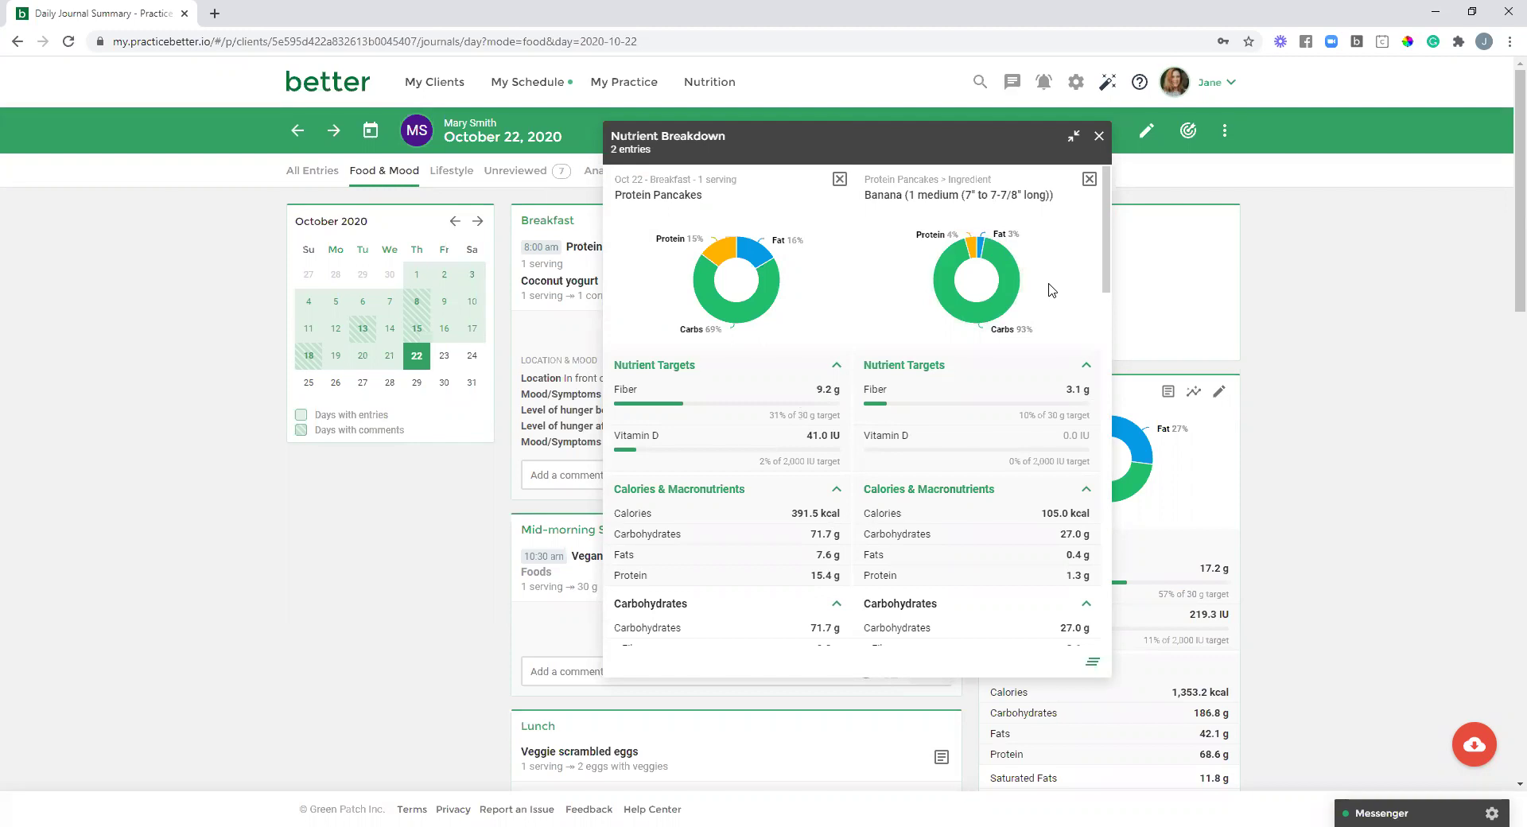
click(1098, 136)
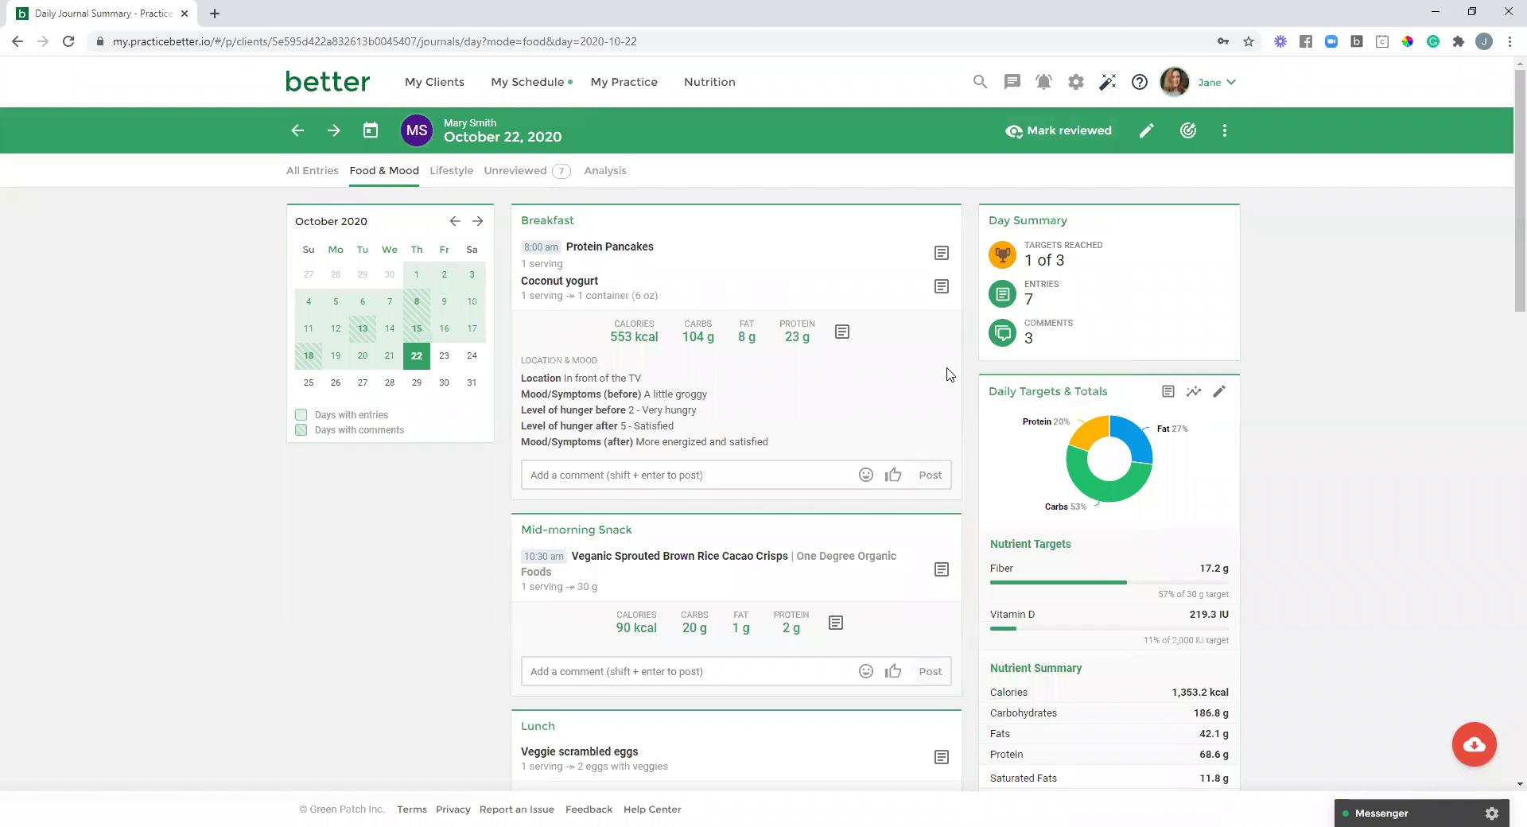
- Review the day's snack, lunch and dinner entries, including the dinner photo, mood details and comment thread
scroll(947, 374, down, 2)
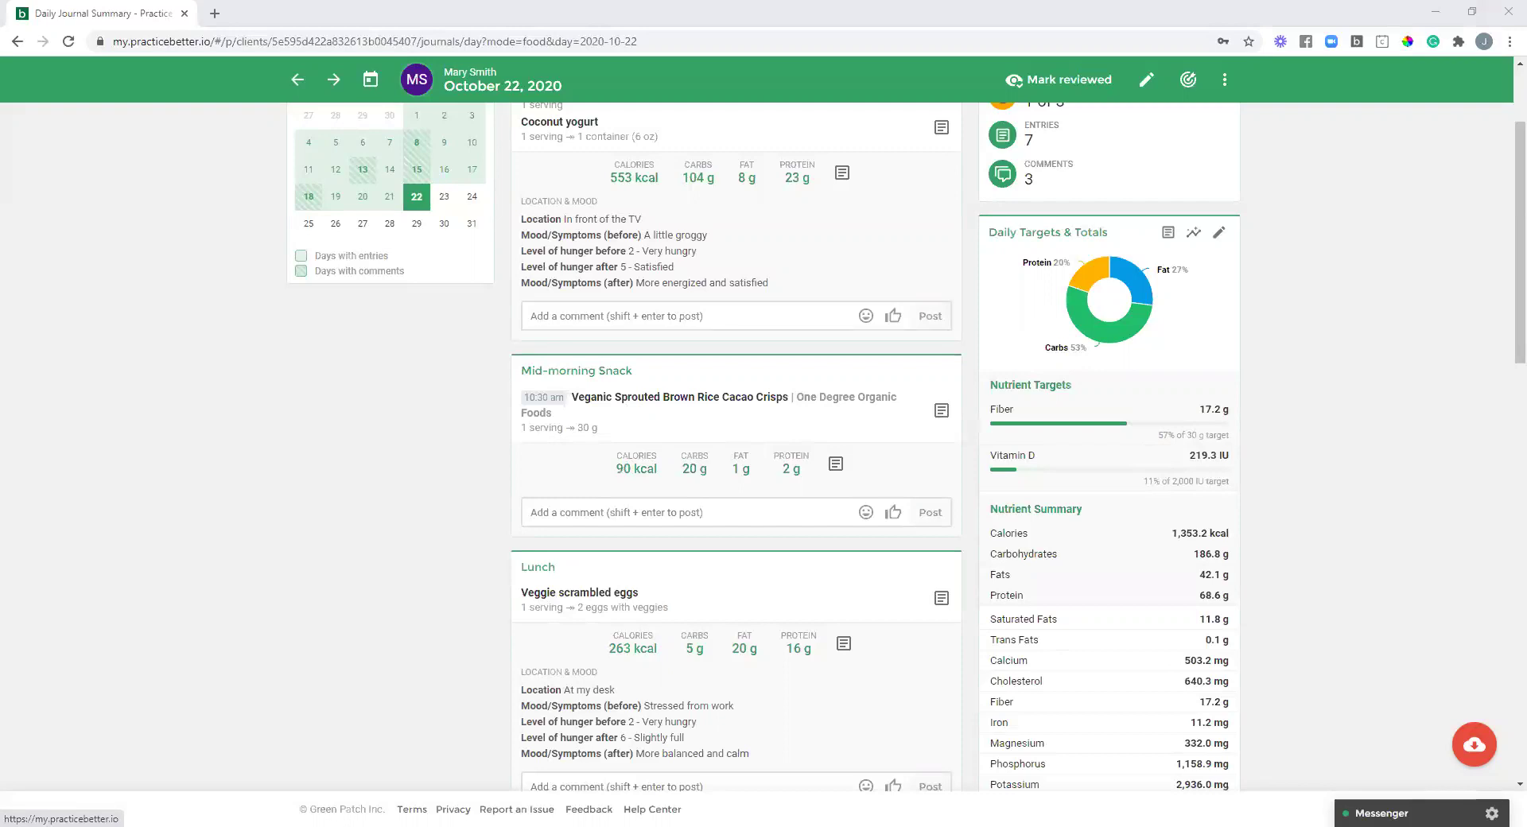
scroll(964, 513, down, 2)
scroll(964, 514, down, 2)
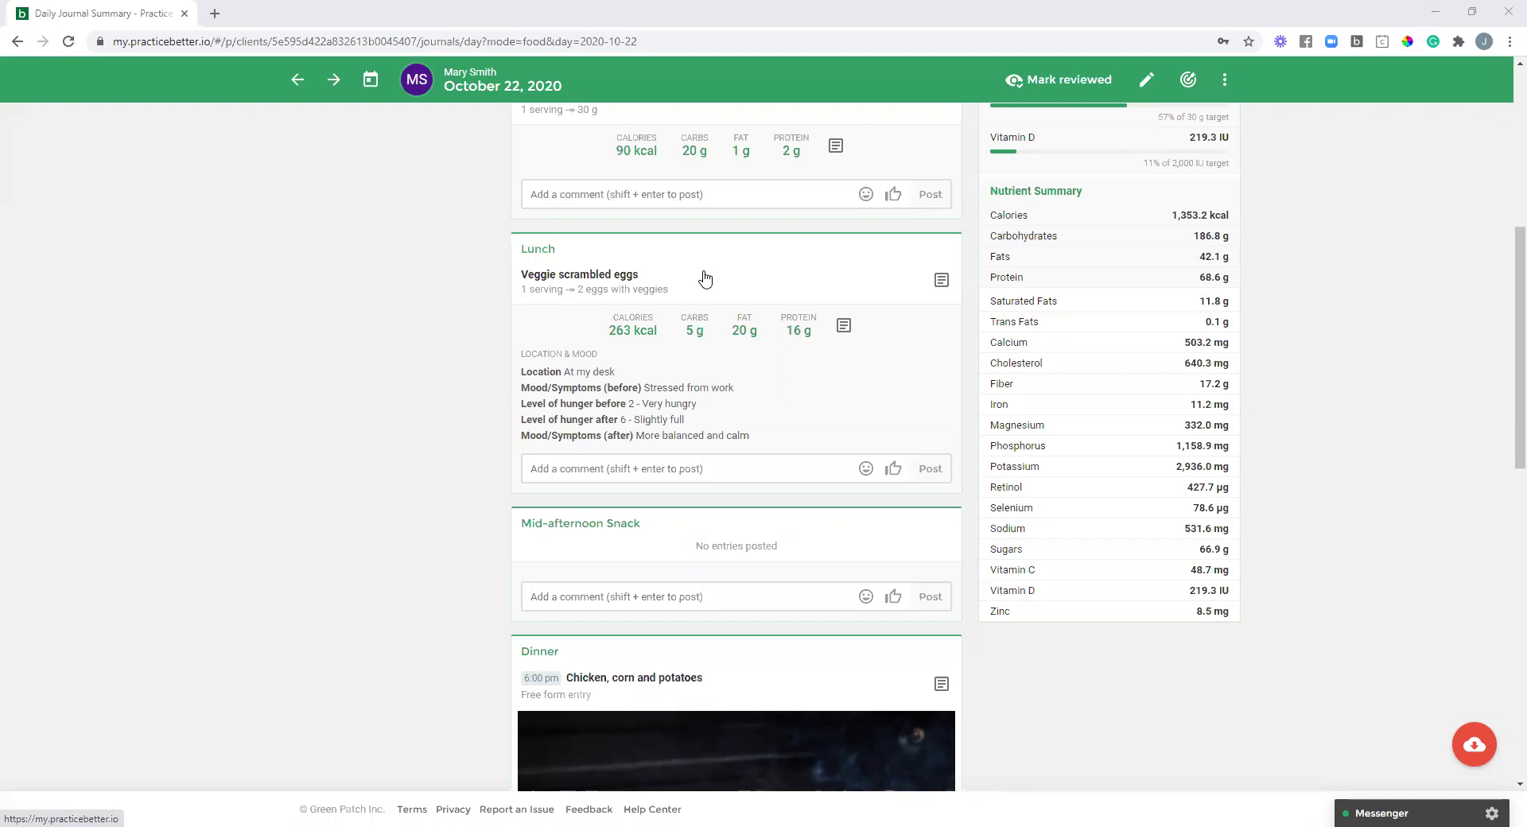
scroll(960, 331, down, 1)
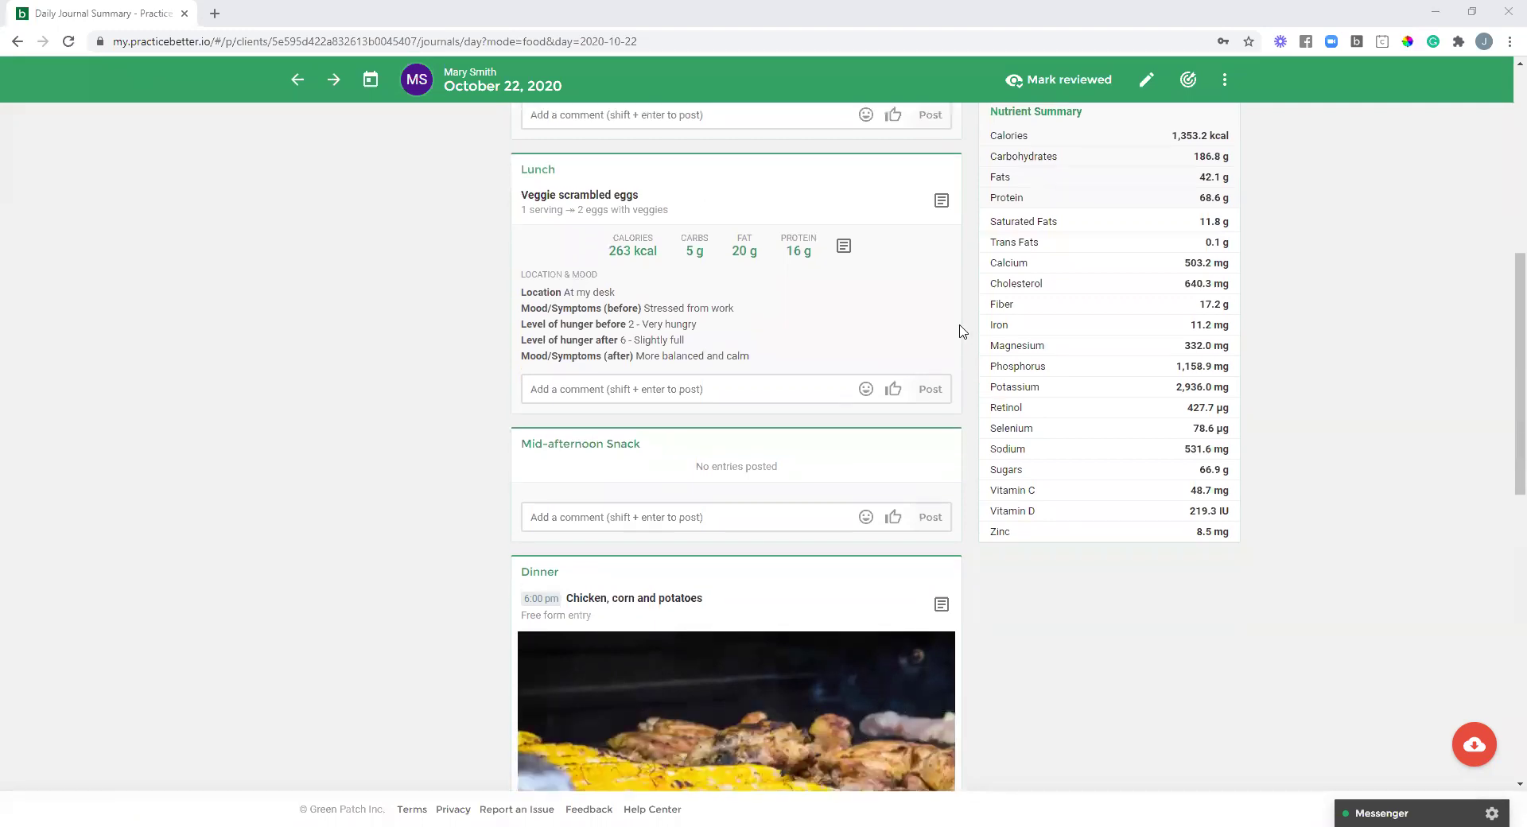
scroll(960, 331, down, 4)
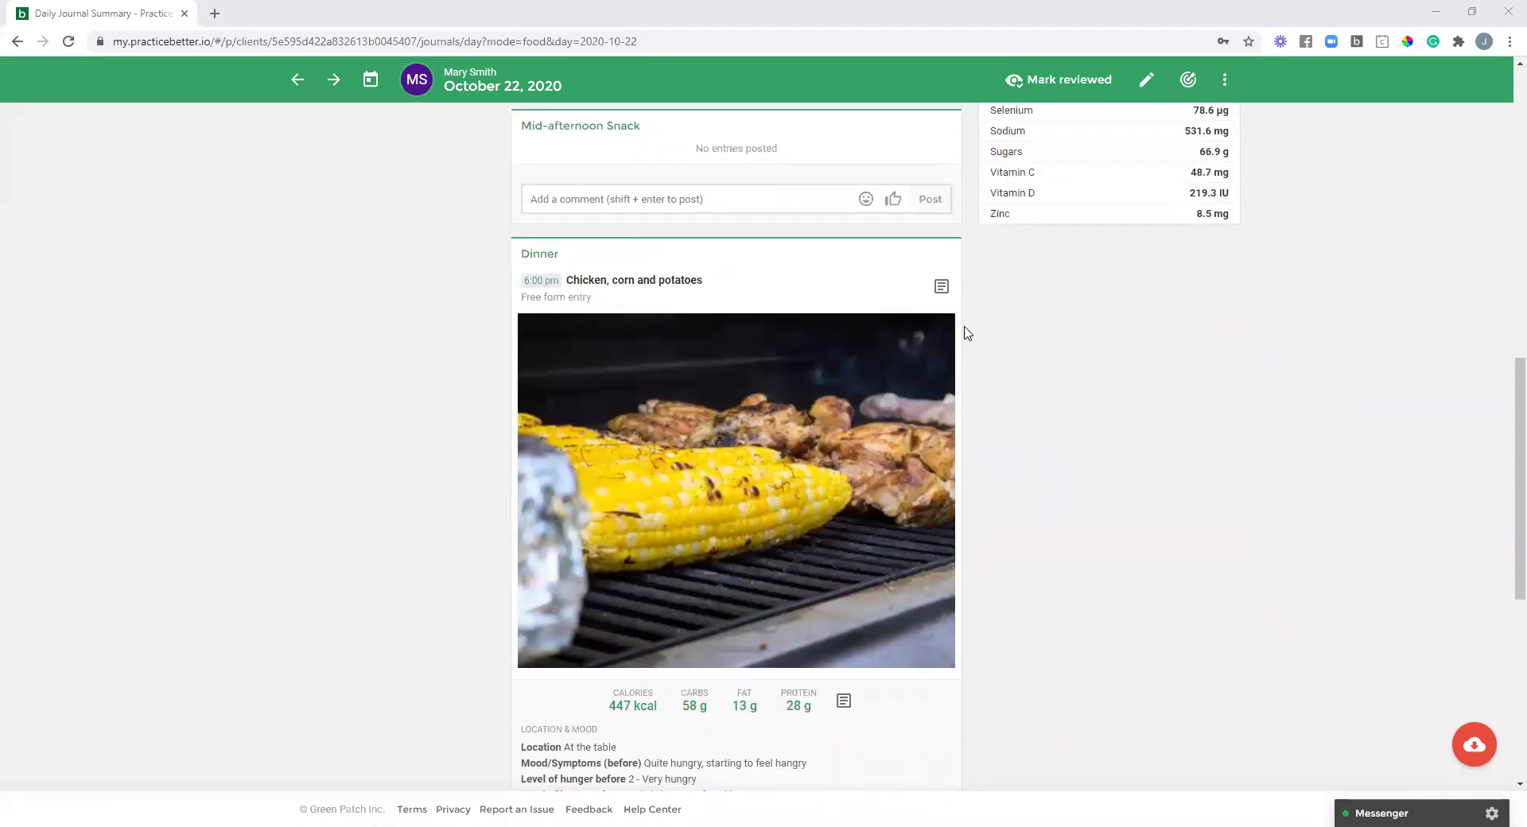
scroll(968, 333, down, 1)
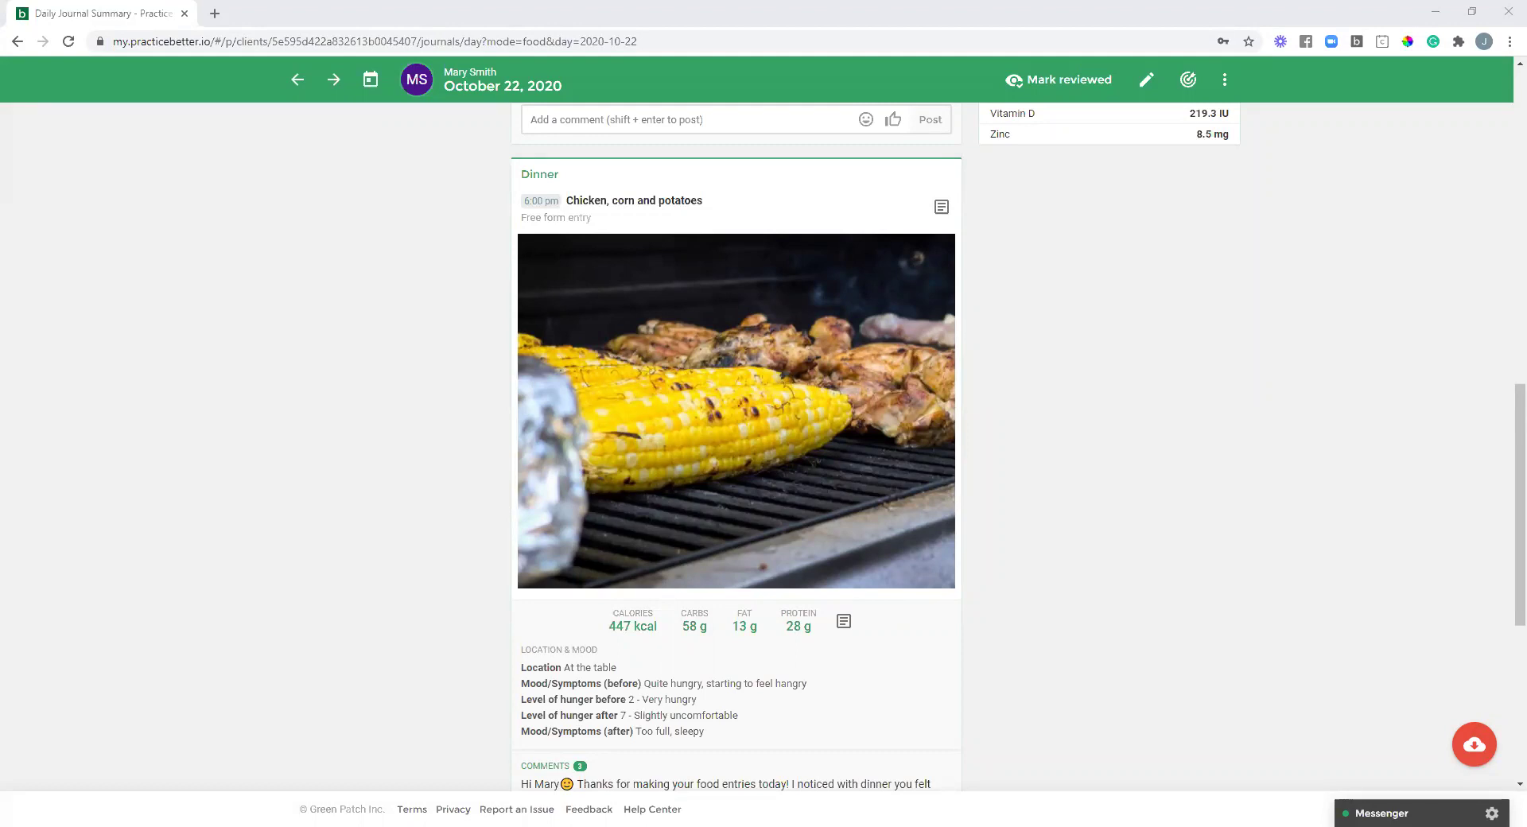
scroll(980, 285, down, 2)
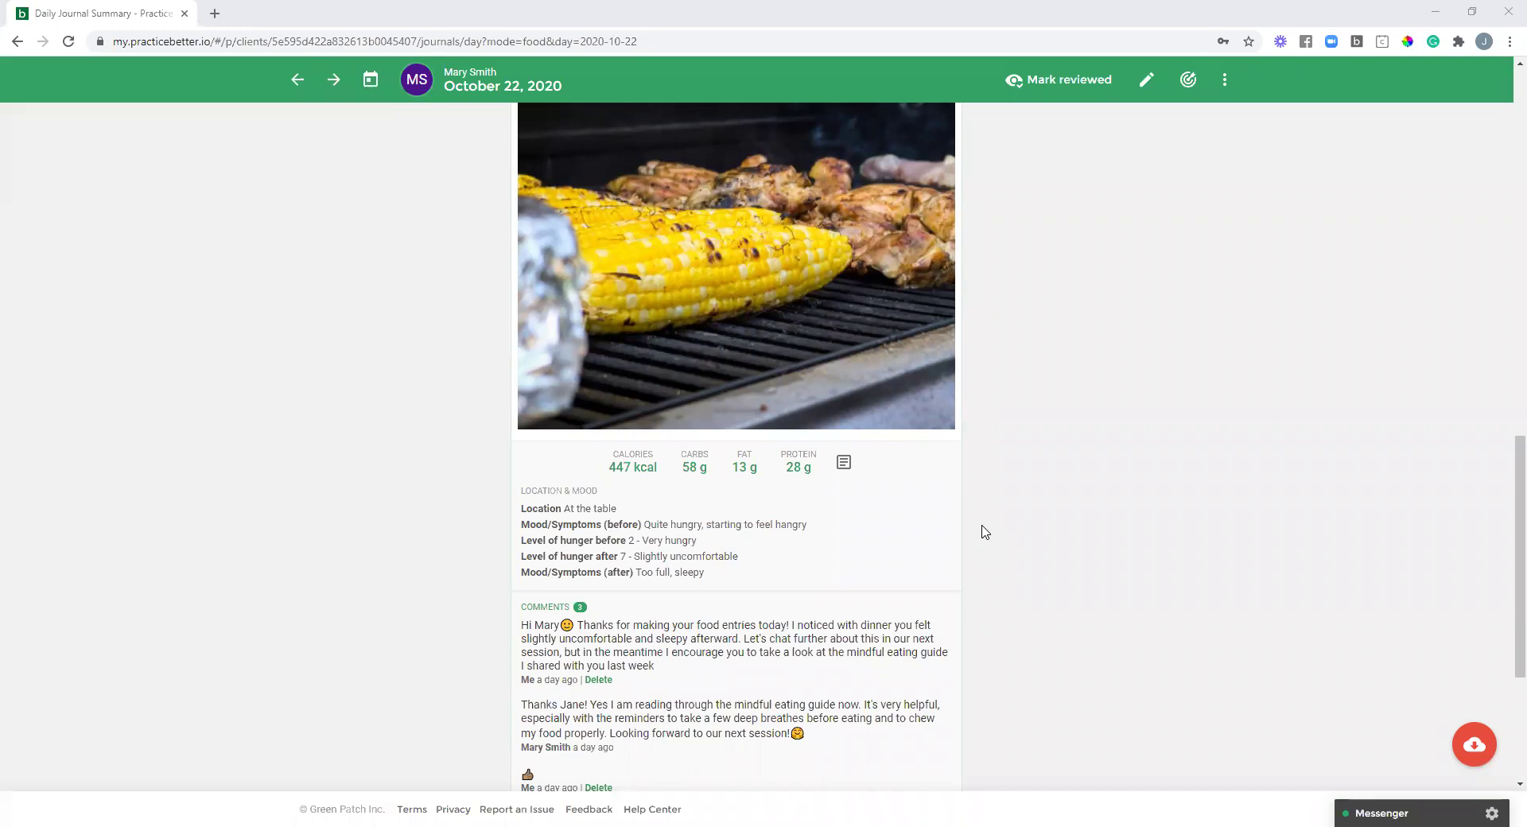
scroll(985, 531, down, 1)
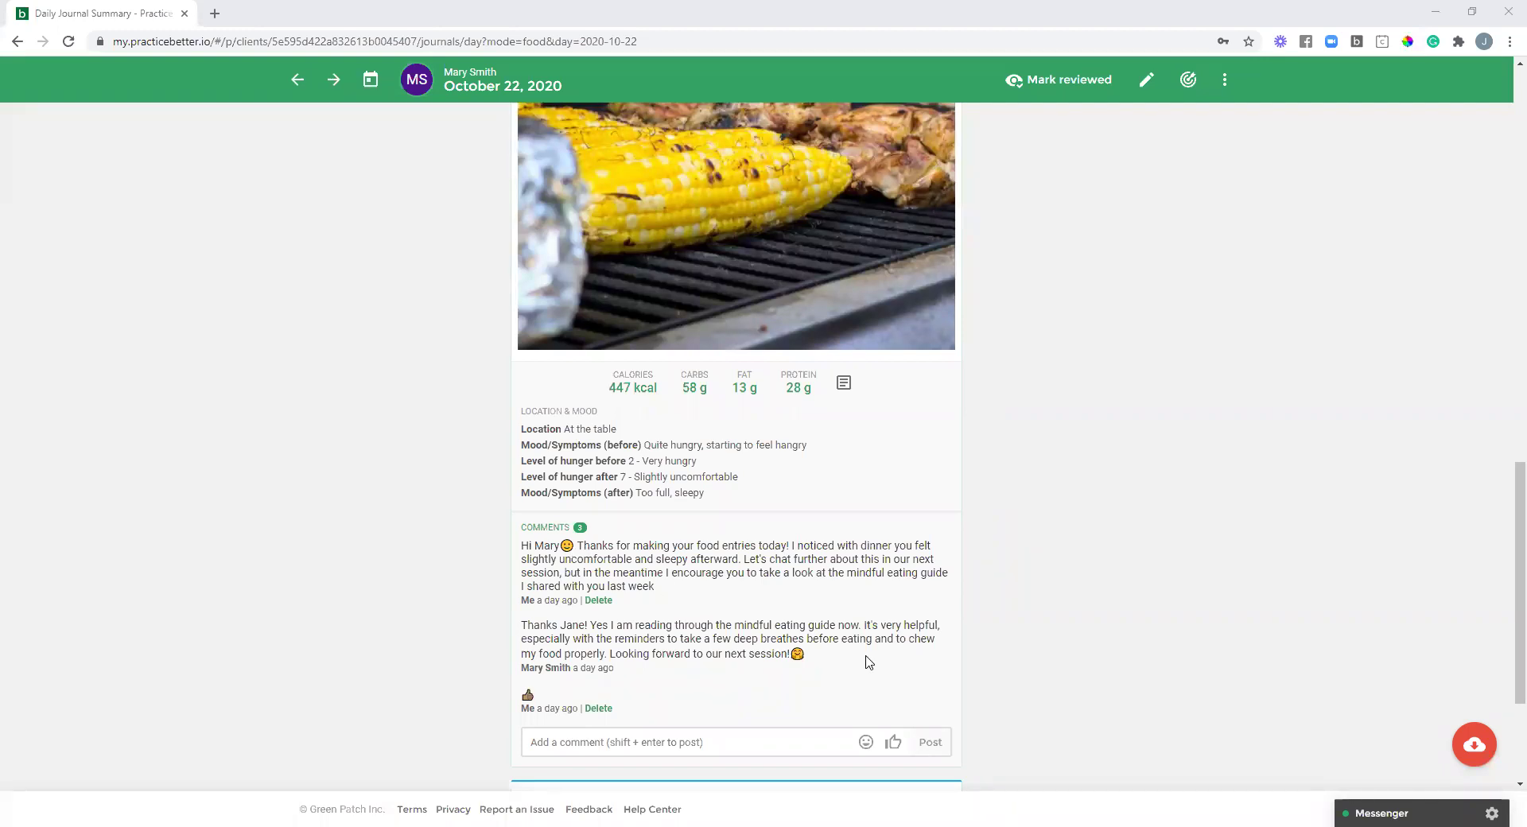
- Browse the emojis available for a comment on the Dinner entry without choosing one
click(866, 743)
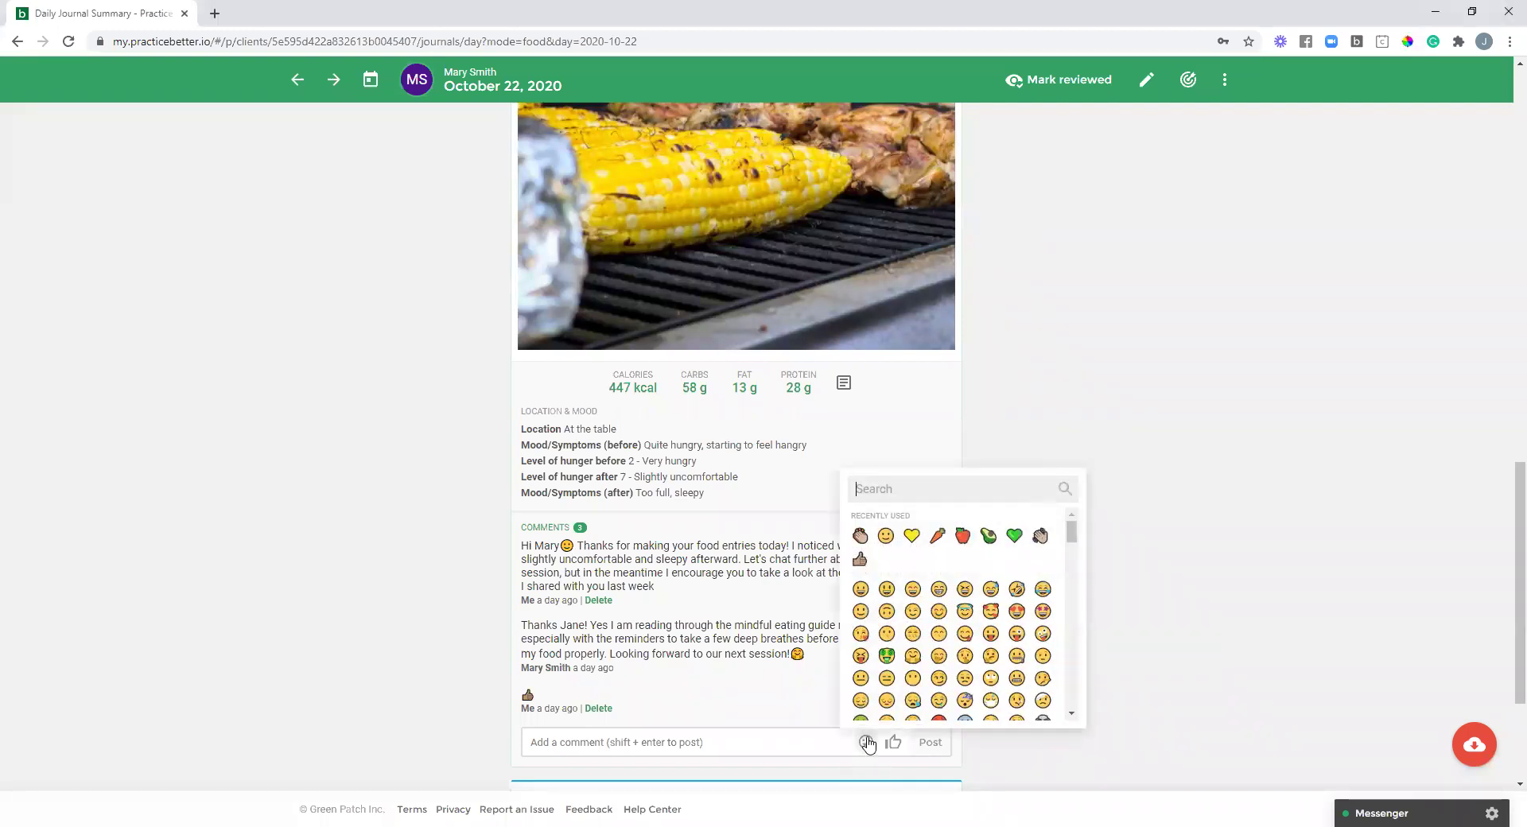
scroll(941, 660, down, 8)
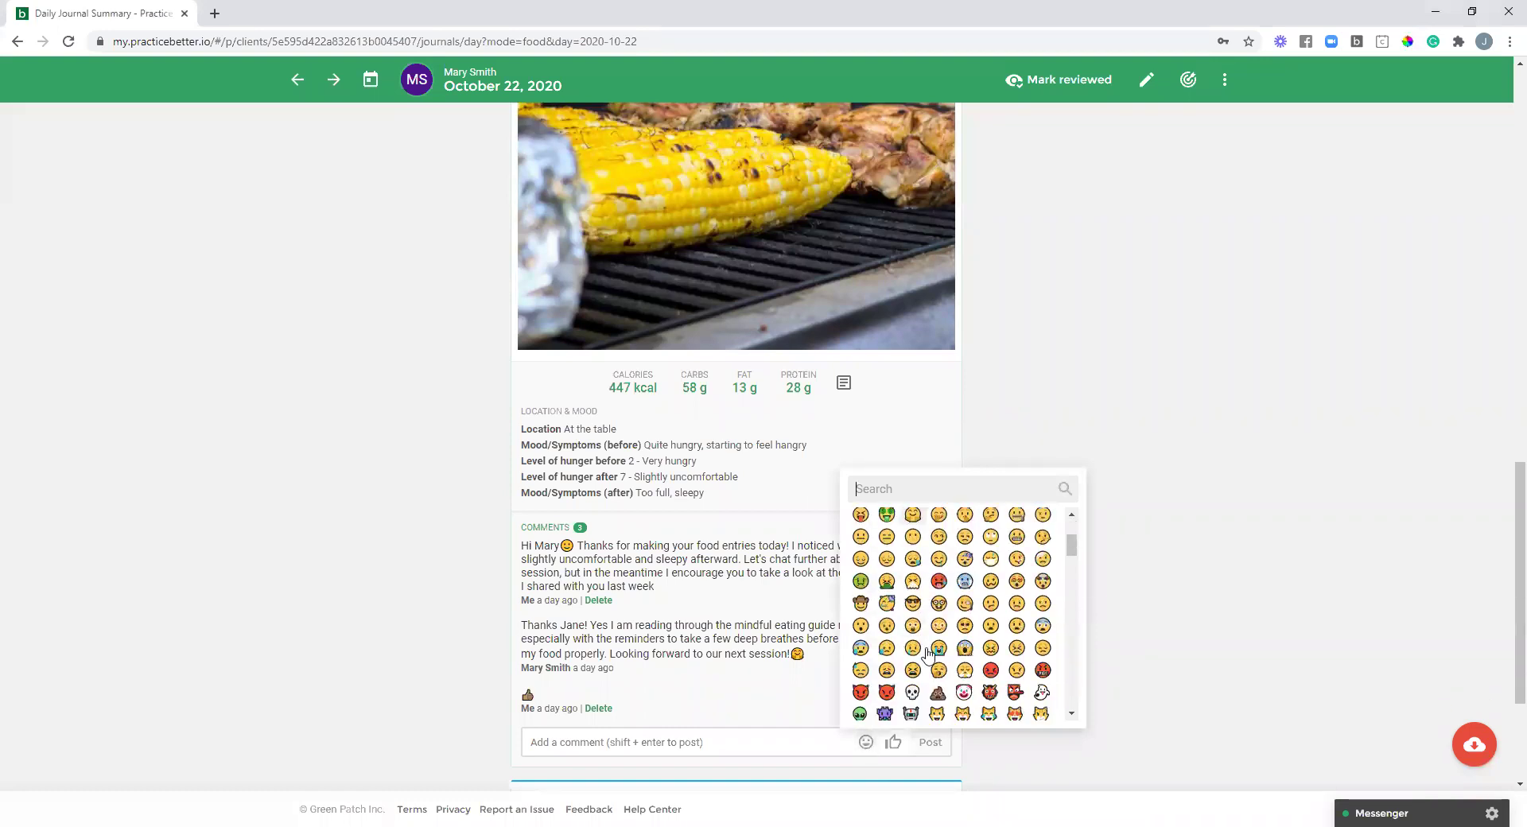
scroll(940, 659, down, 2)
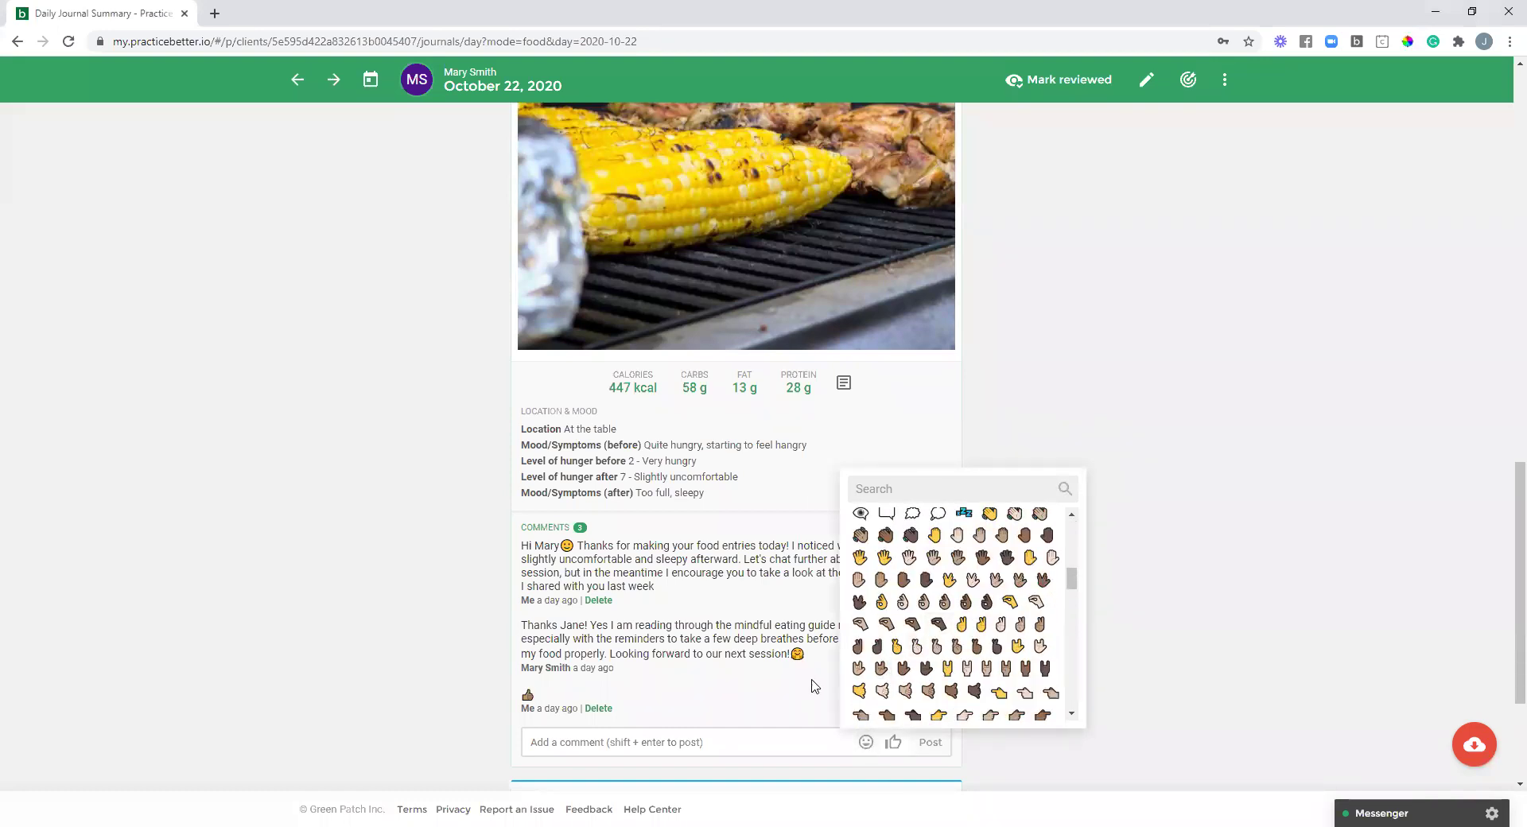
click(814, 684)
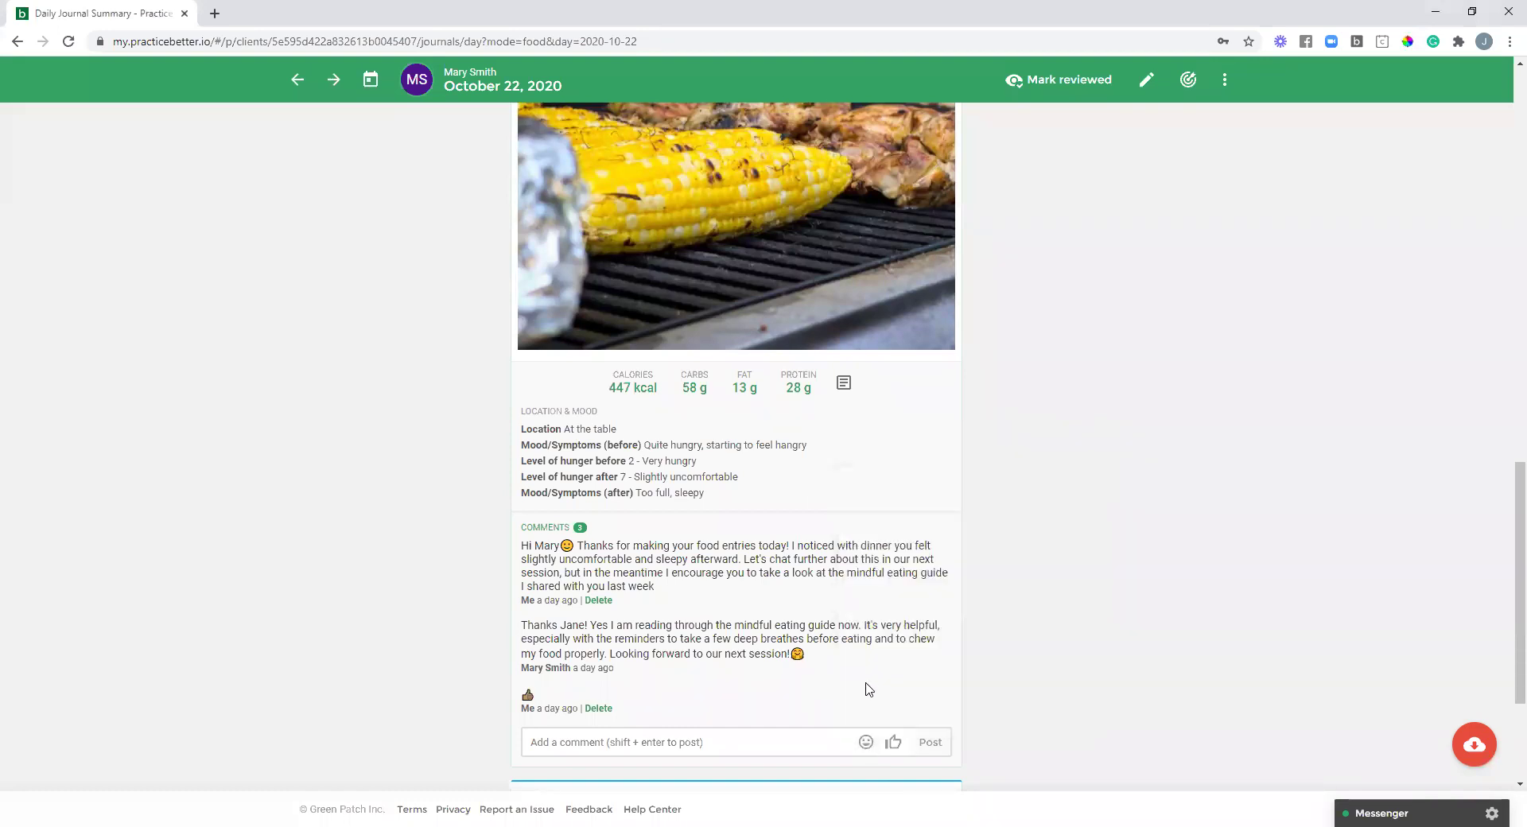
- Post a thumbs-up emoji reaction in the Dinner entry's comments
click(895, 743)
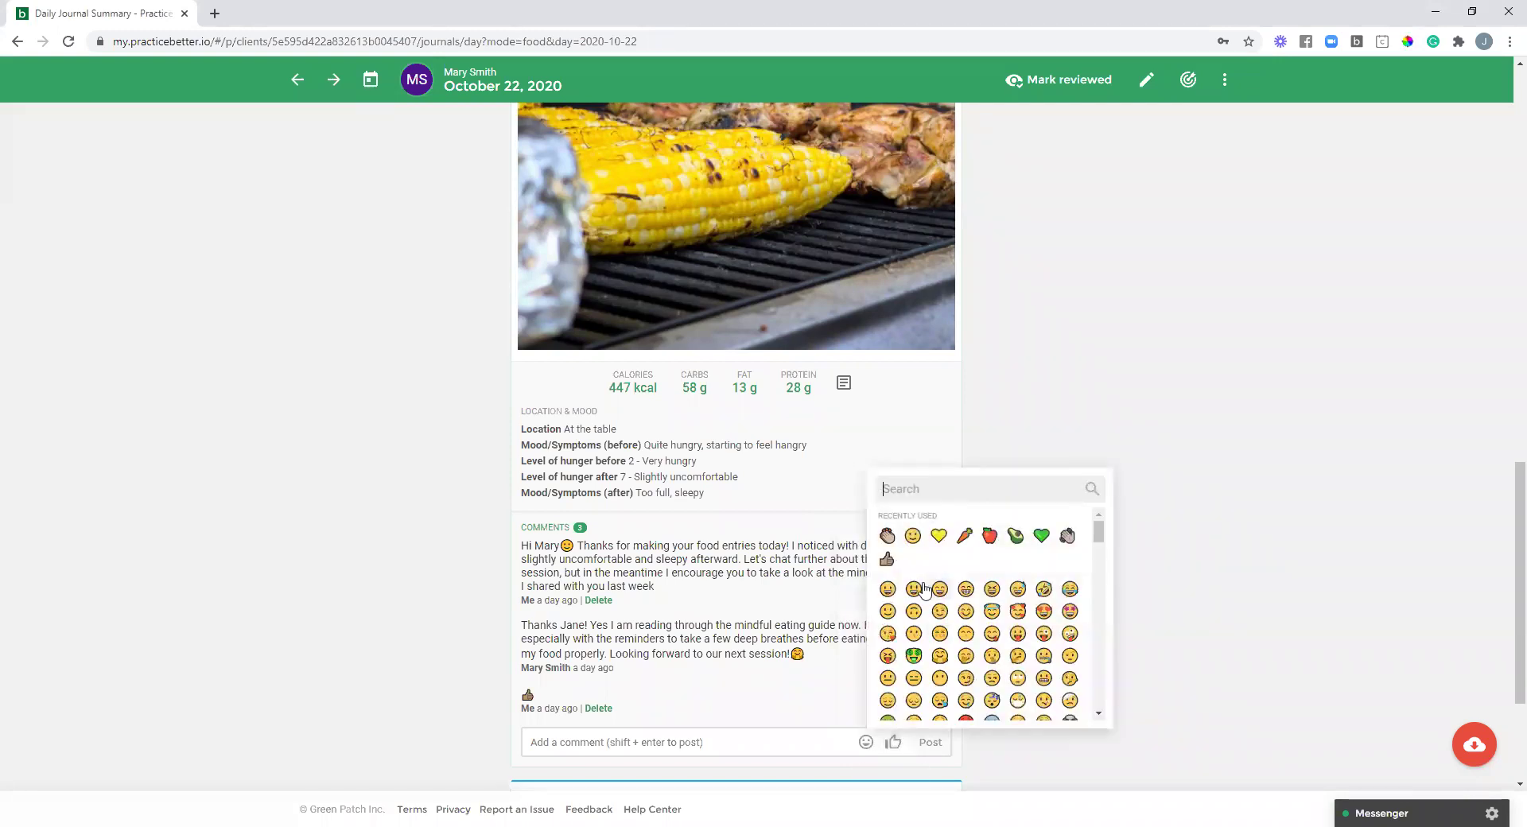
click(886, 560)
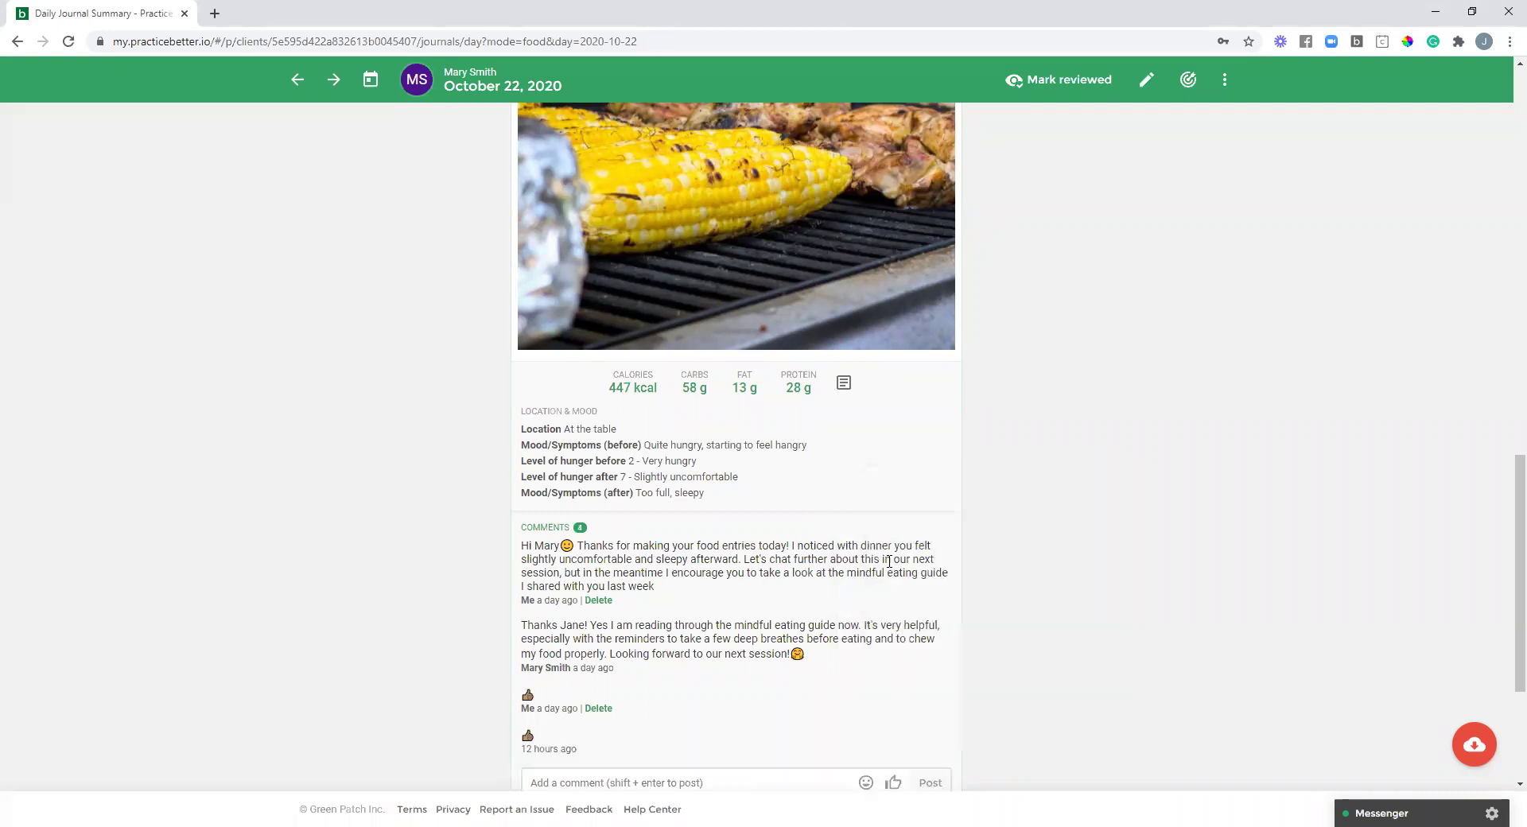
scroll(819, 695, down, 1)
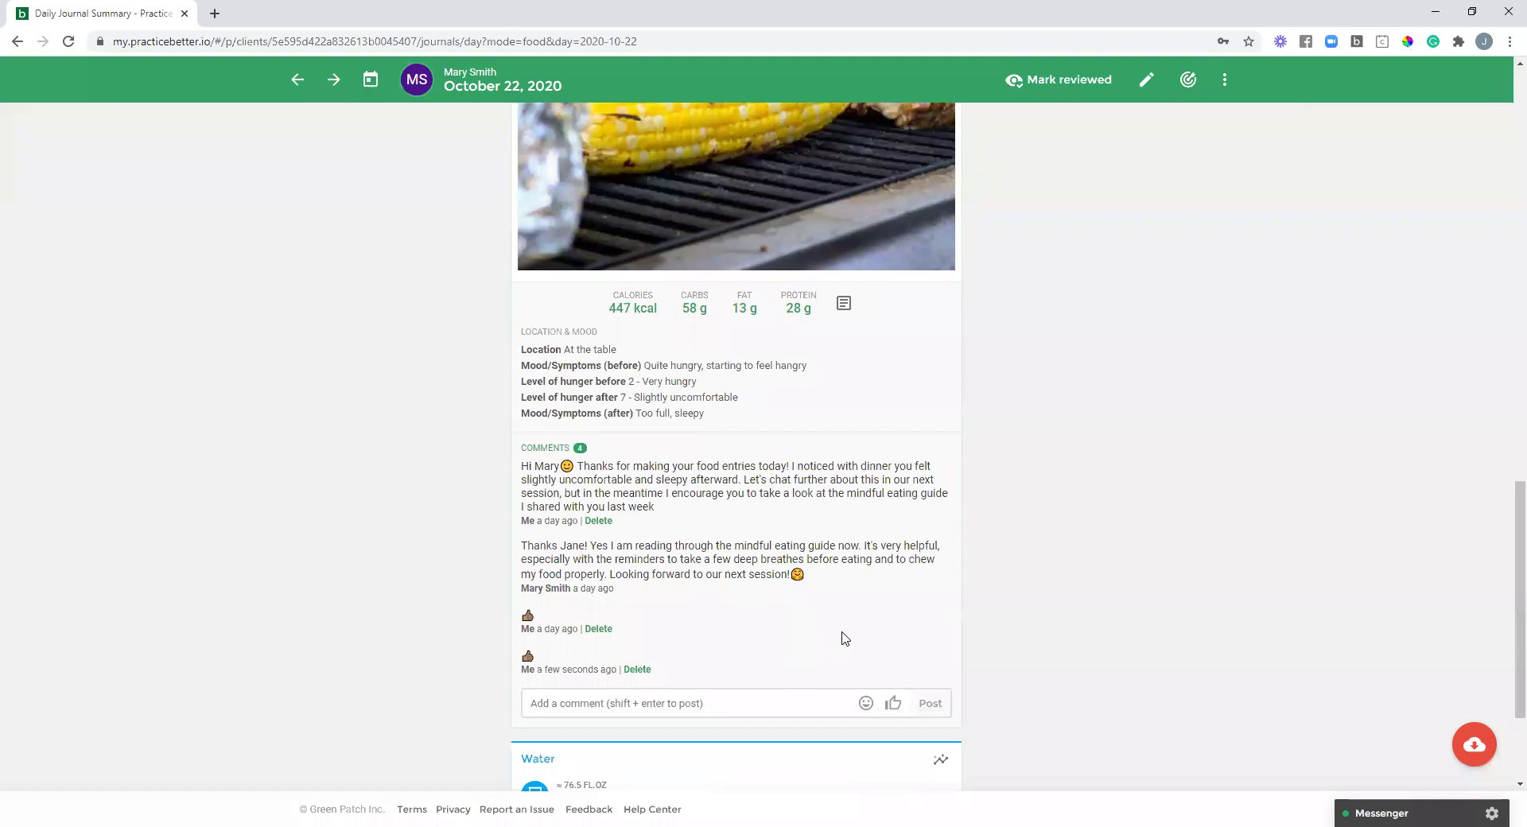
scroll(864, 639, up, 1)
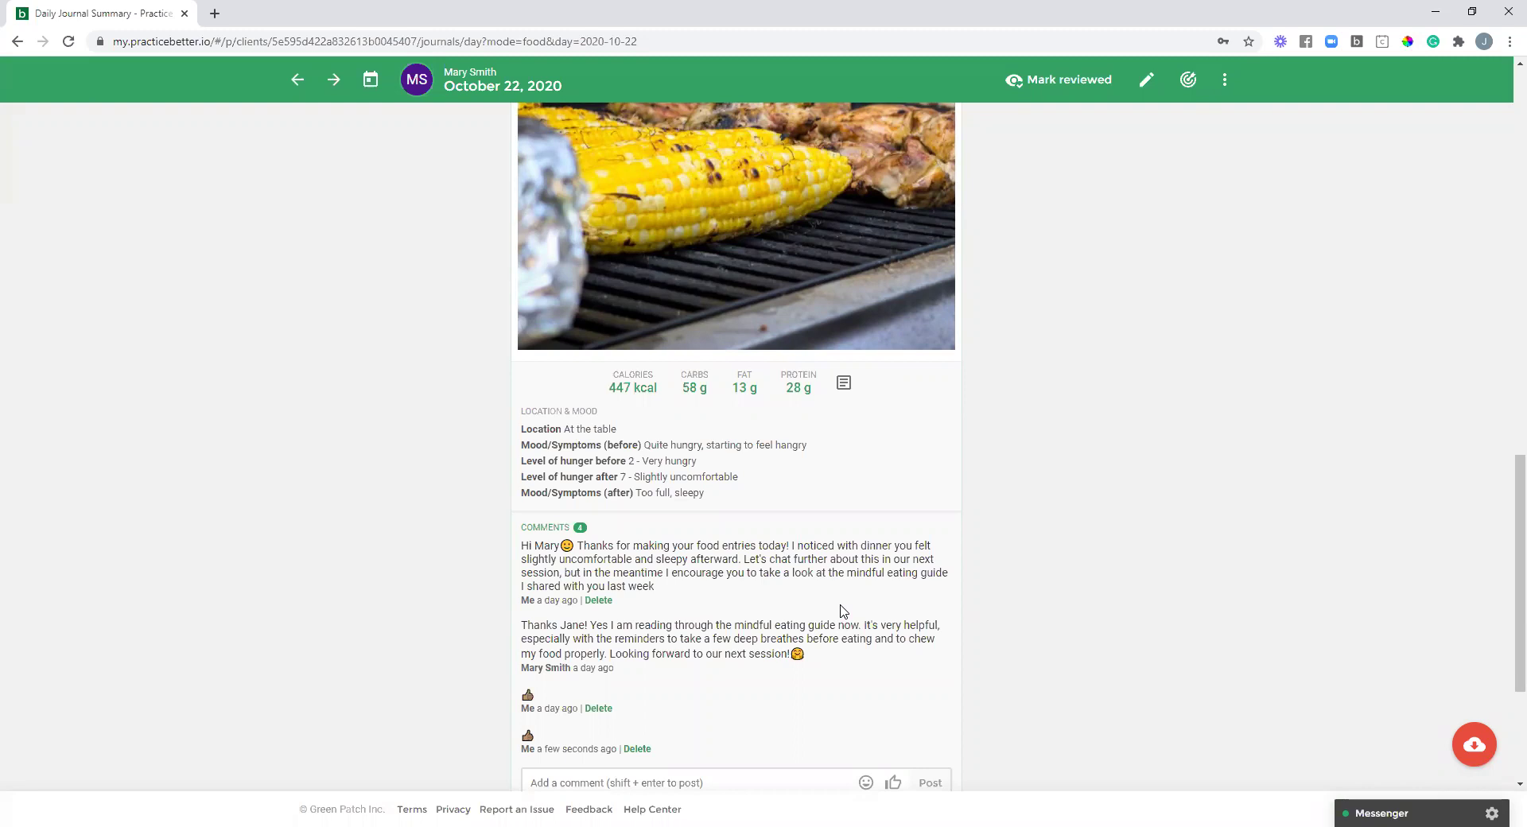
- Check the Water entry at the end of the day's journal and return to the Breakfast entry
scroll(849, 606, down, 3)
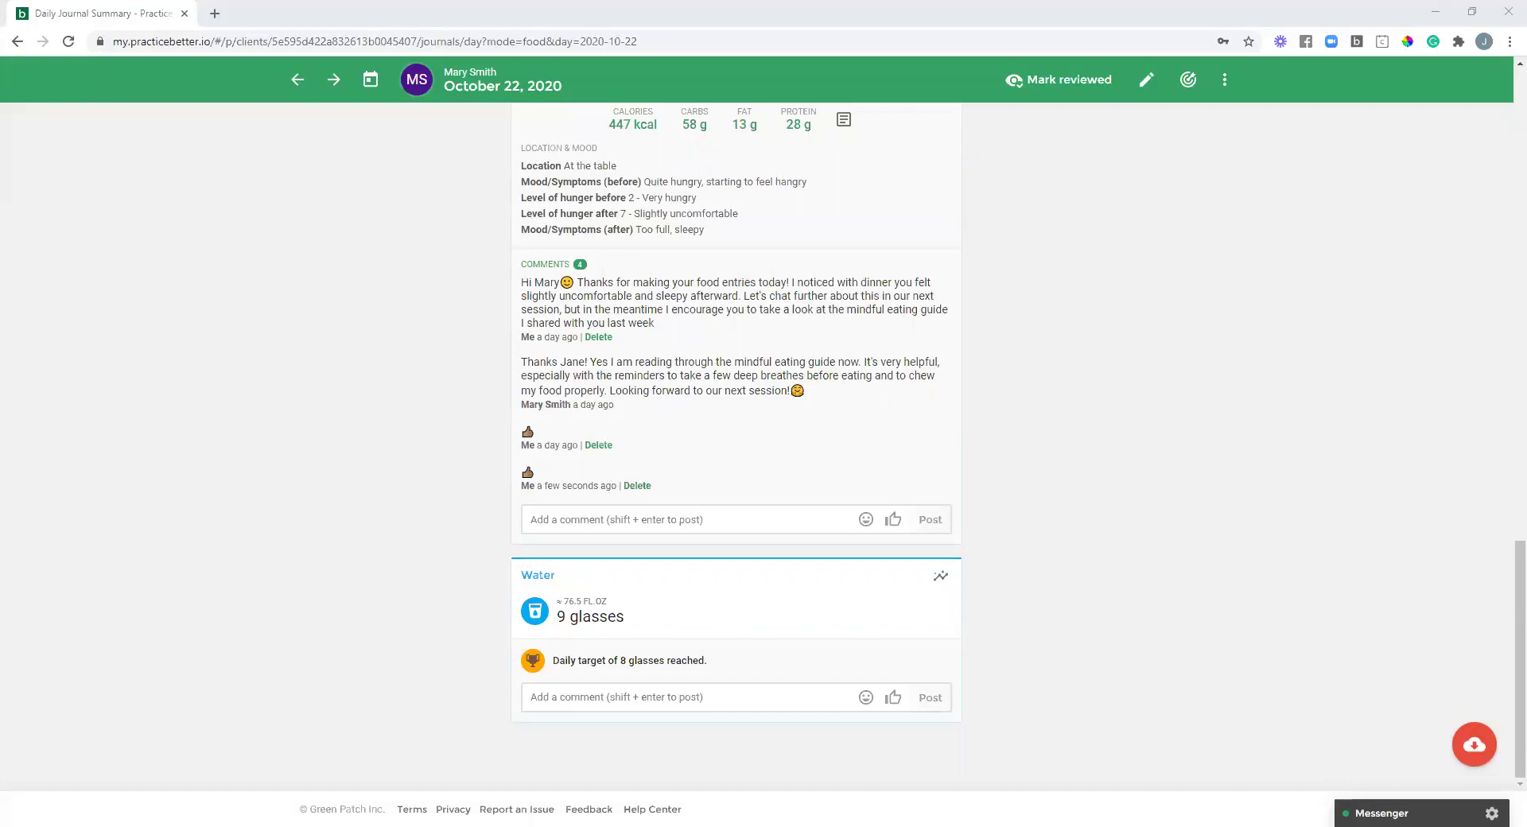
scroll(983, 617, up, 10)
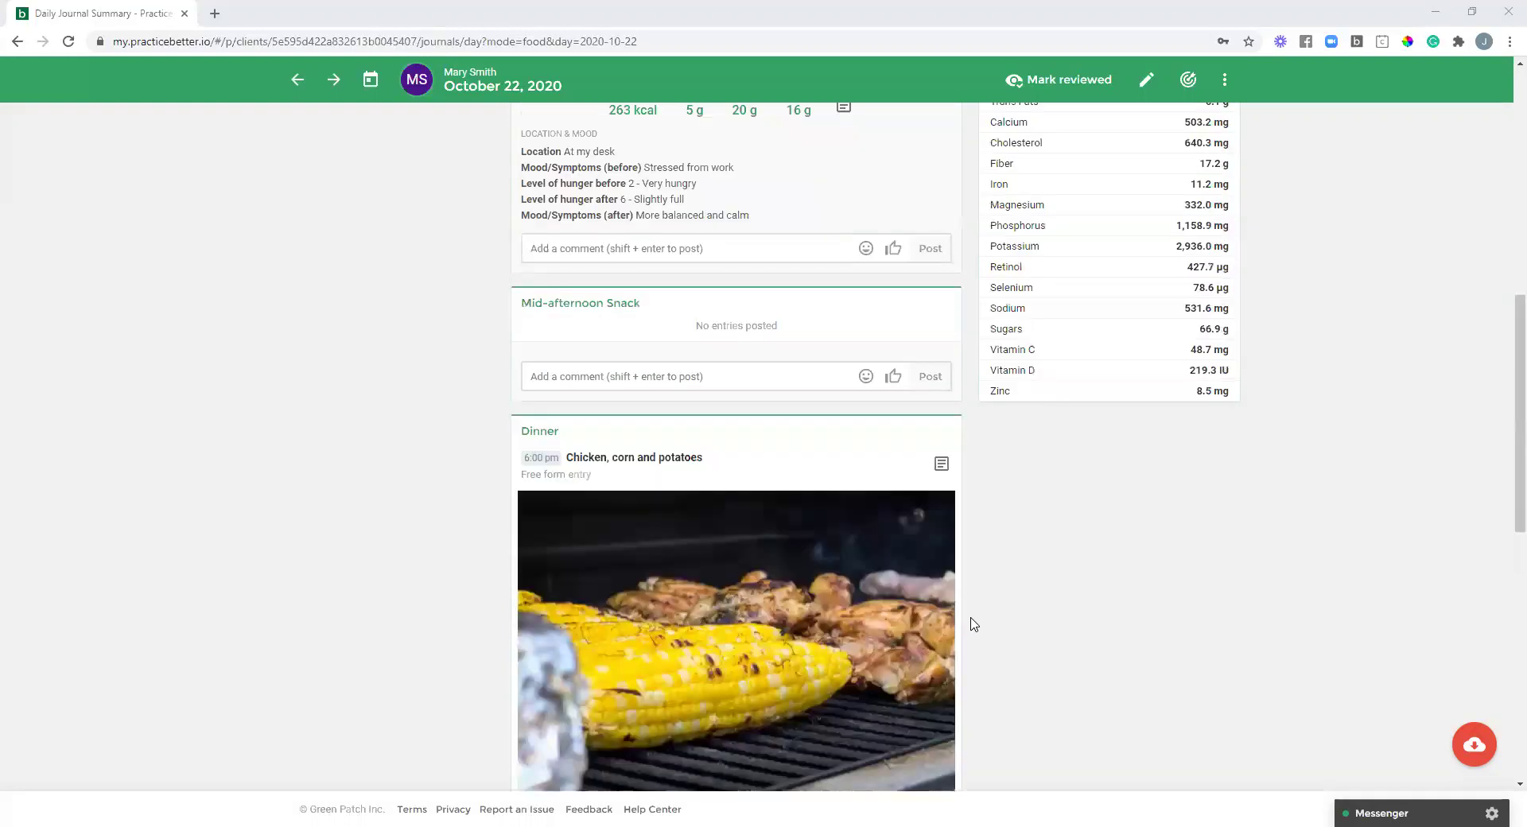
scroll(973, 624, up, 10)
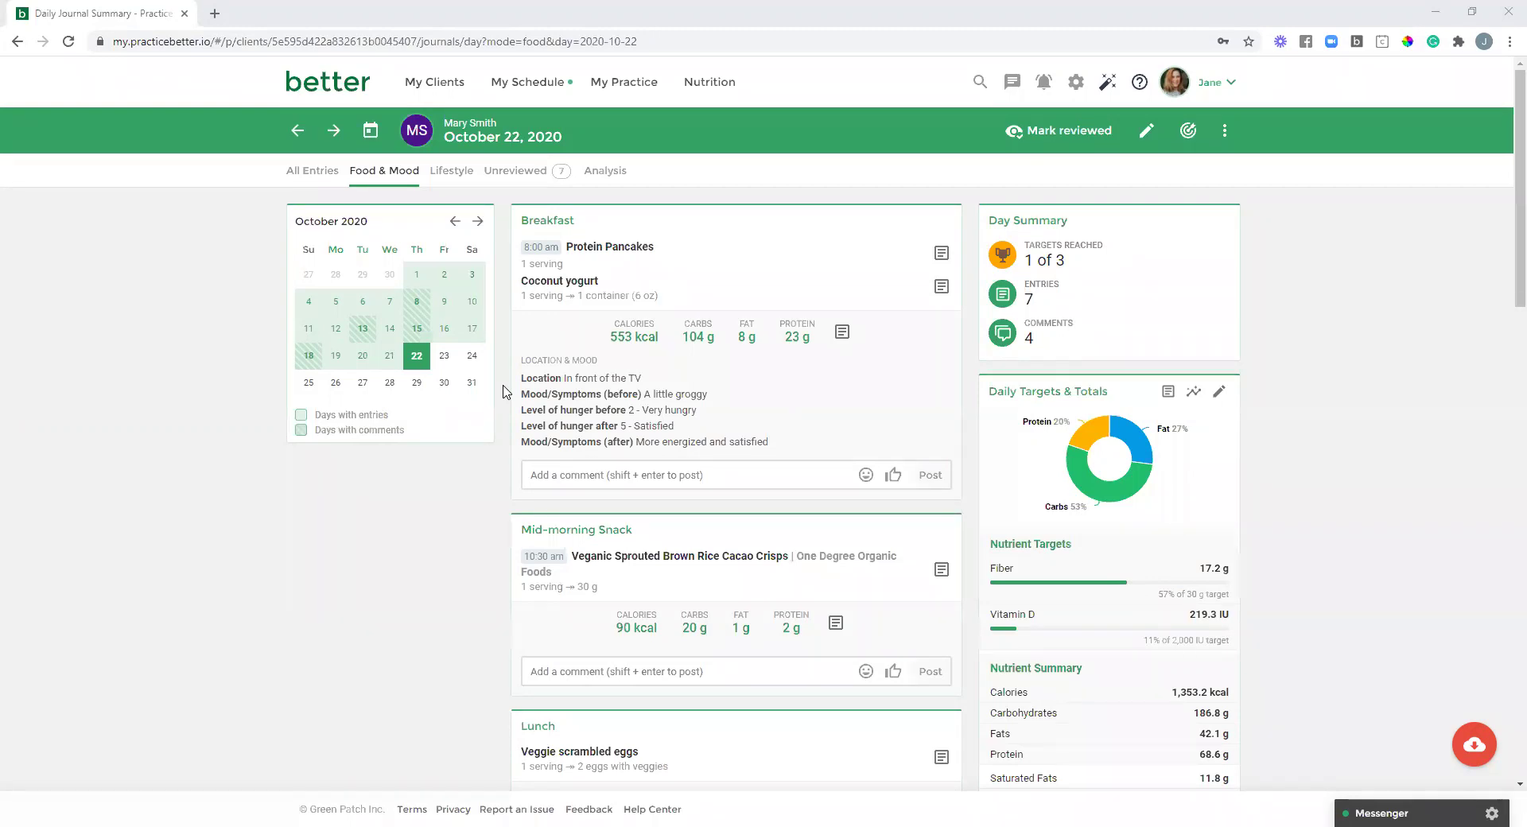
- Check the option to flag the October 22 journal day for review without applying it
click(1225, 133)
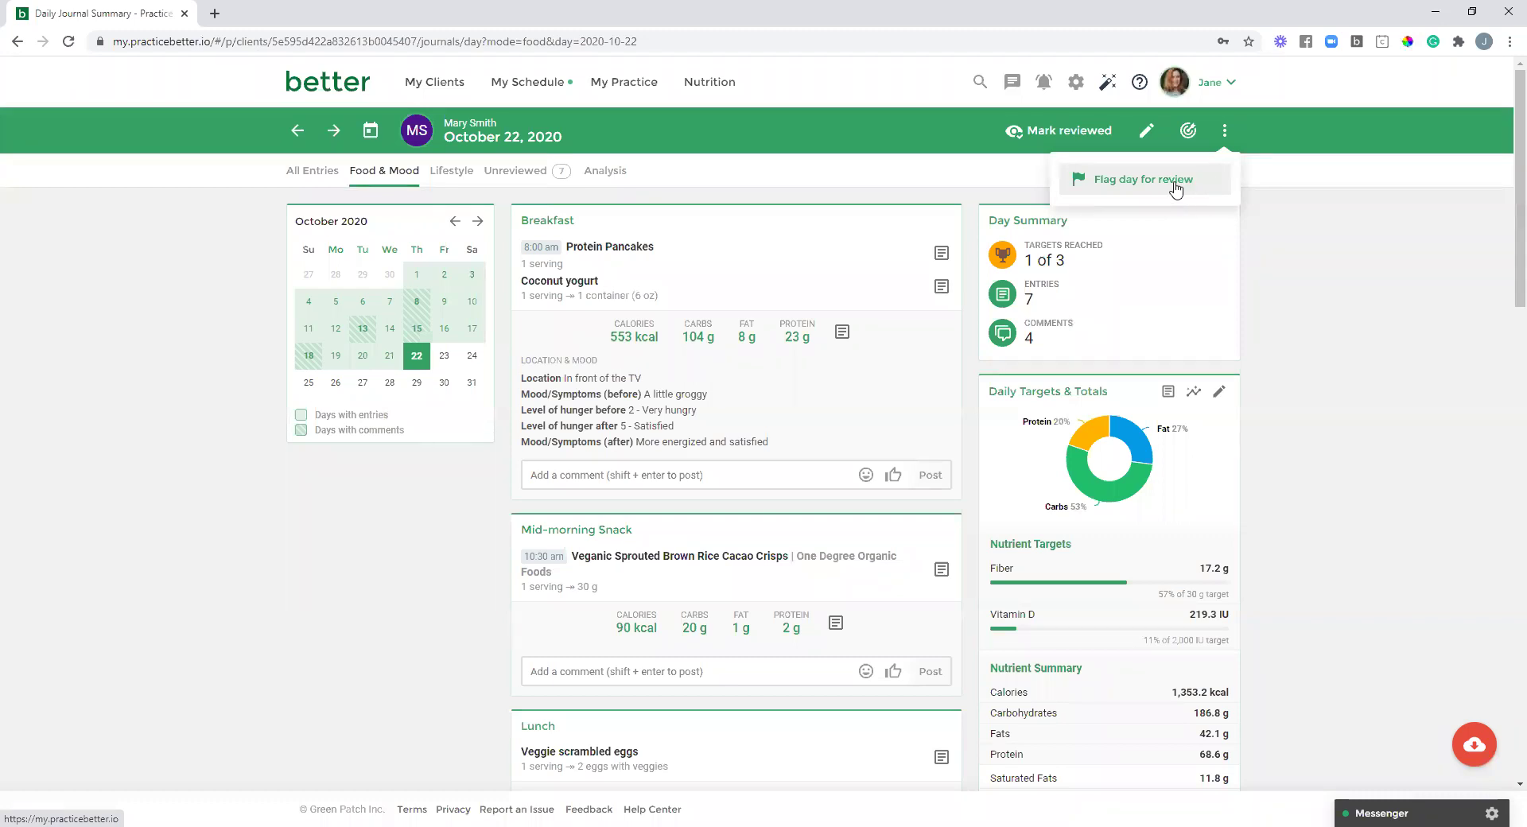
click(1249, 169)
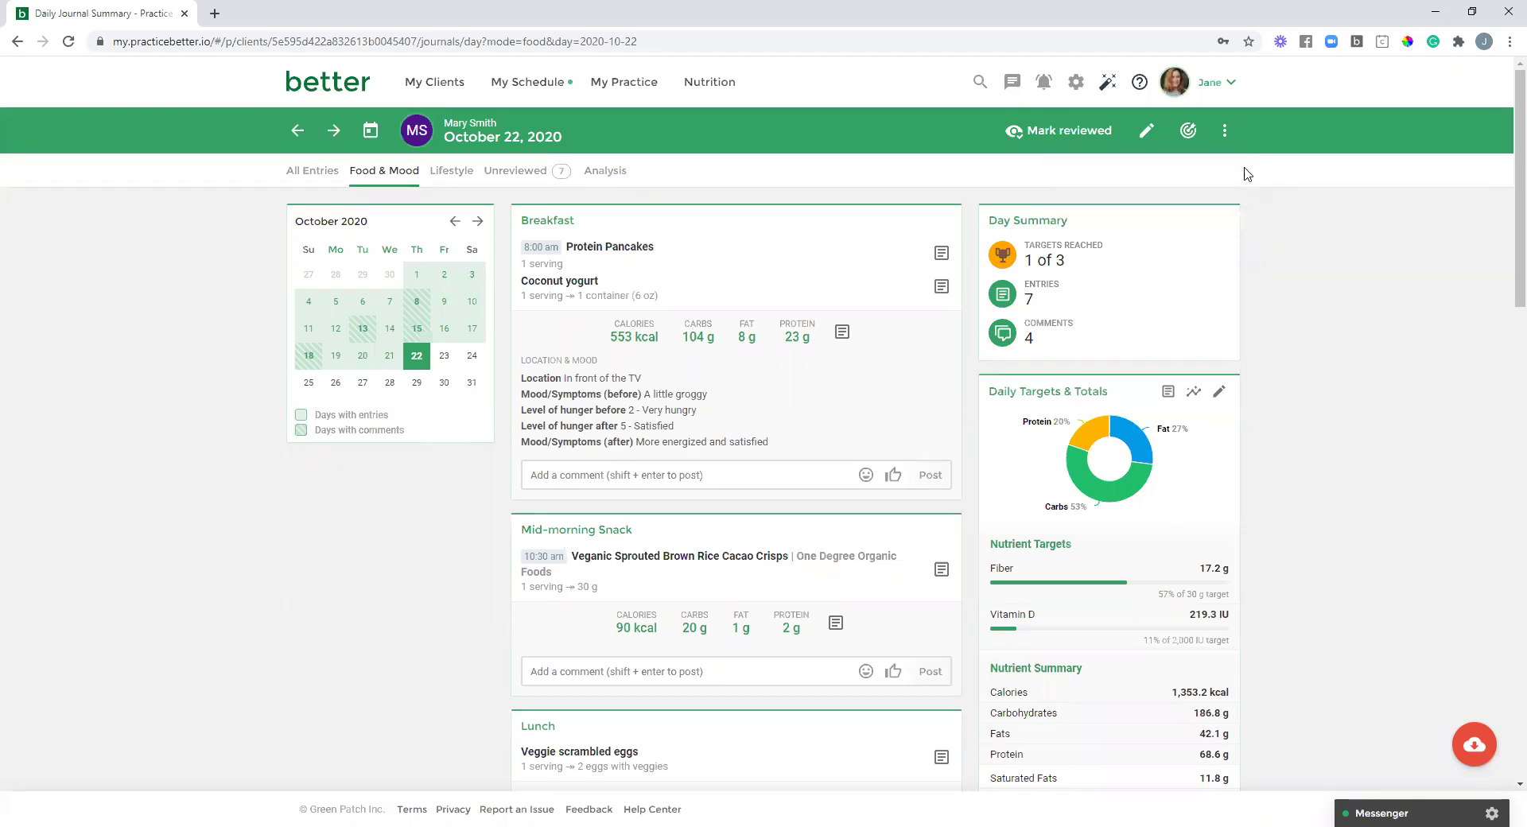
- Try hiding nutritional details and nutrient targets in the Food & Mood Journal's settings, and leave without saving
click(1148, 134)
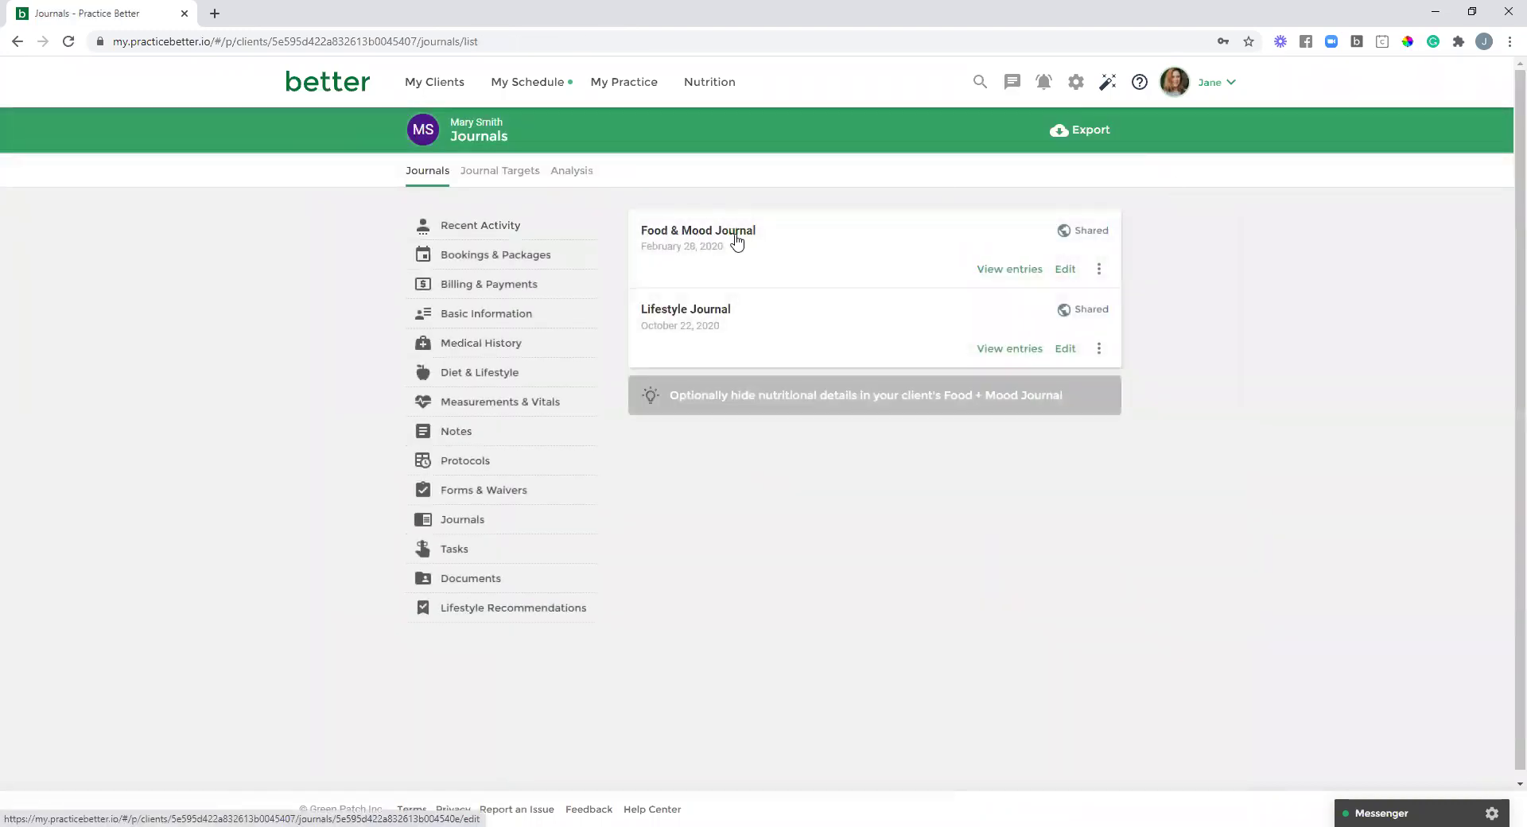
click(1065, 275)
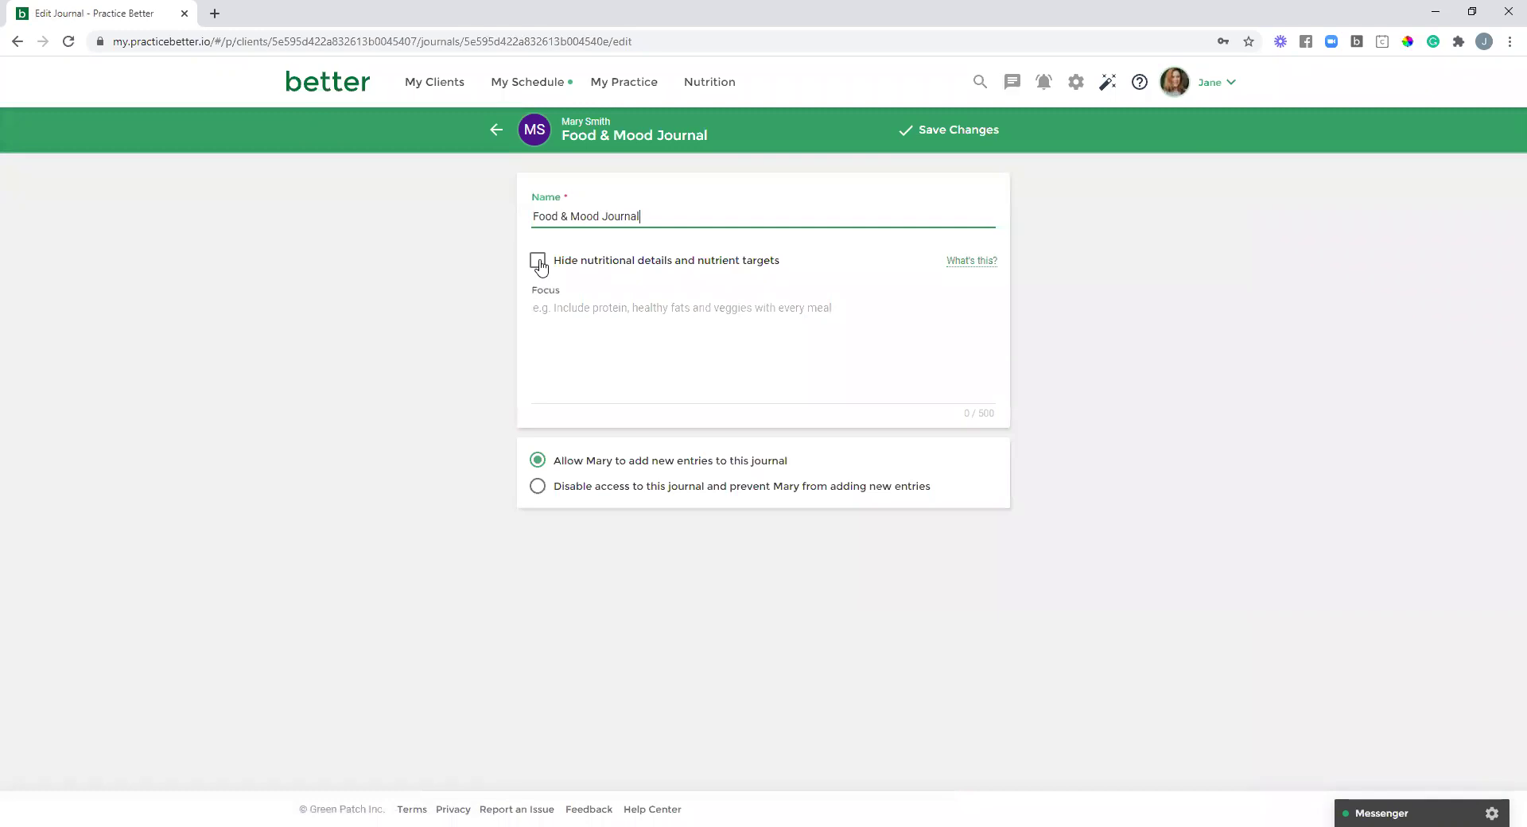
click(538, 262)
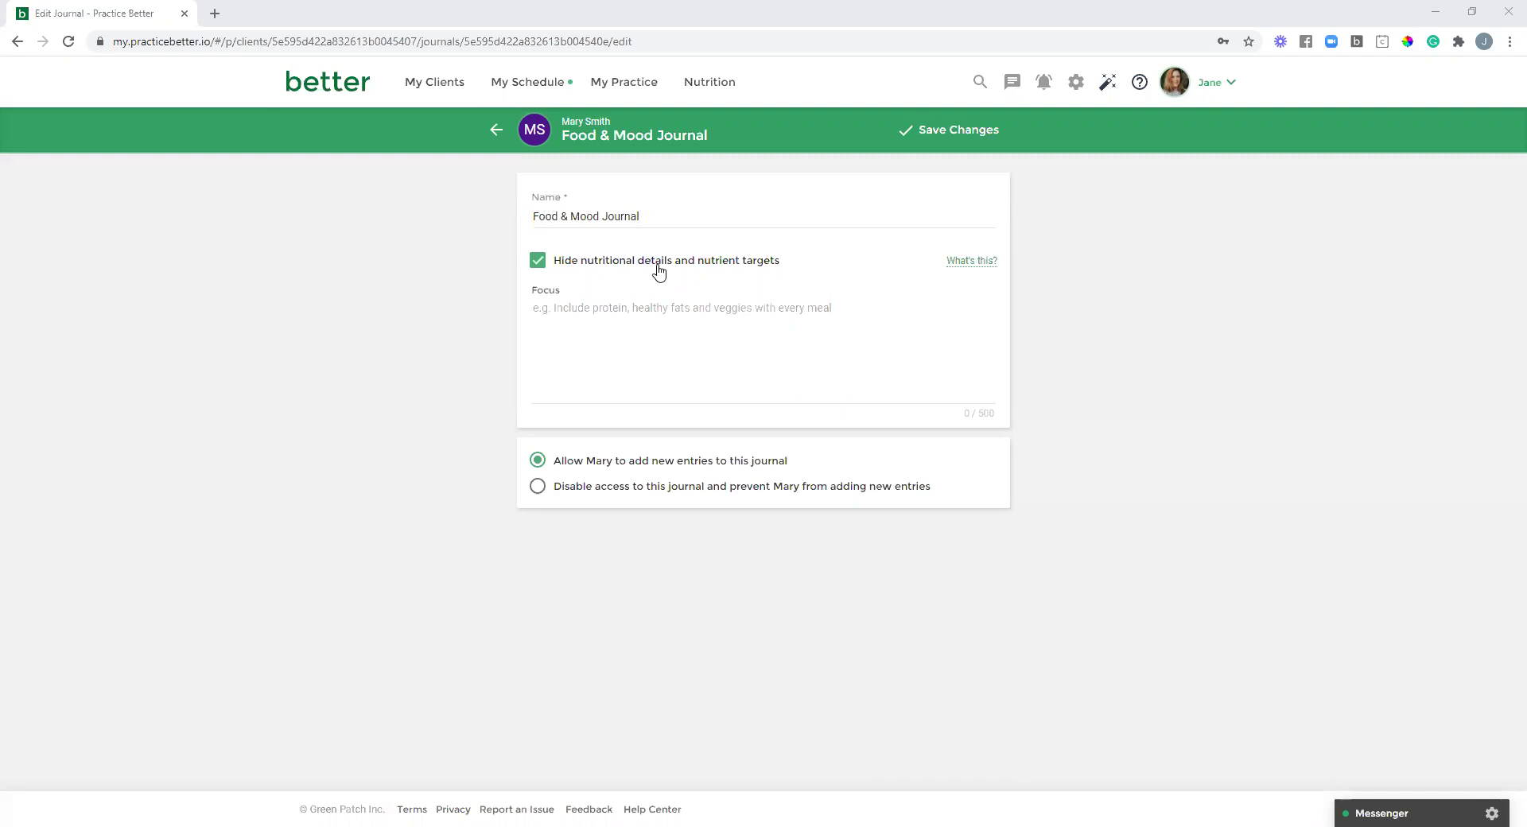
click(495, 130)
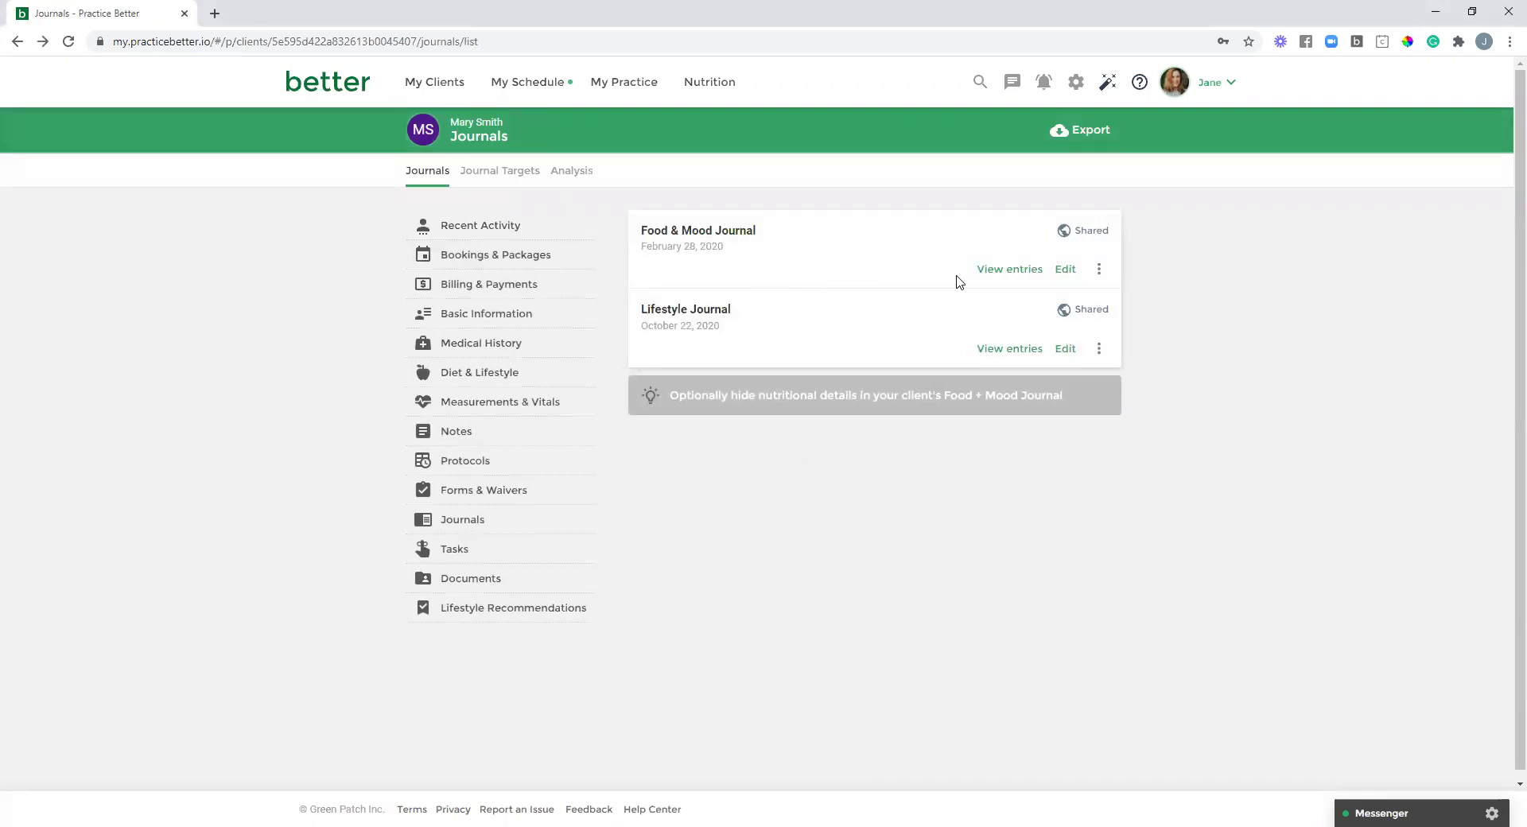
- Return to the client's journal entries and review the October 22 lifestyle entries for sleep, Fitbit sleep, Fitbit activity and measurements
click(1009, 272)
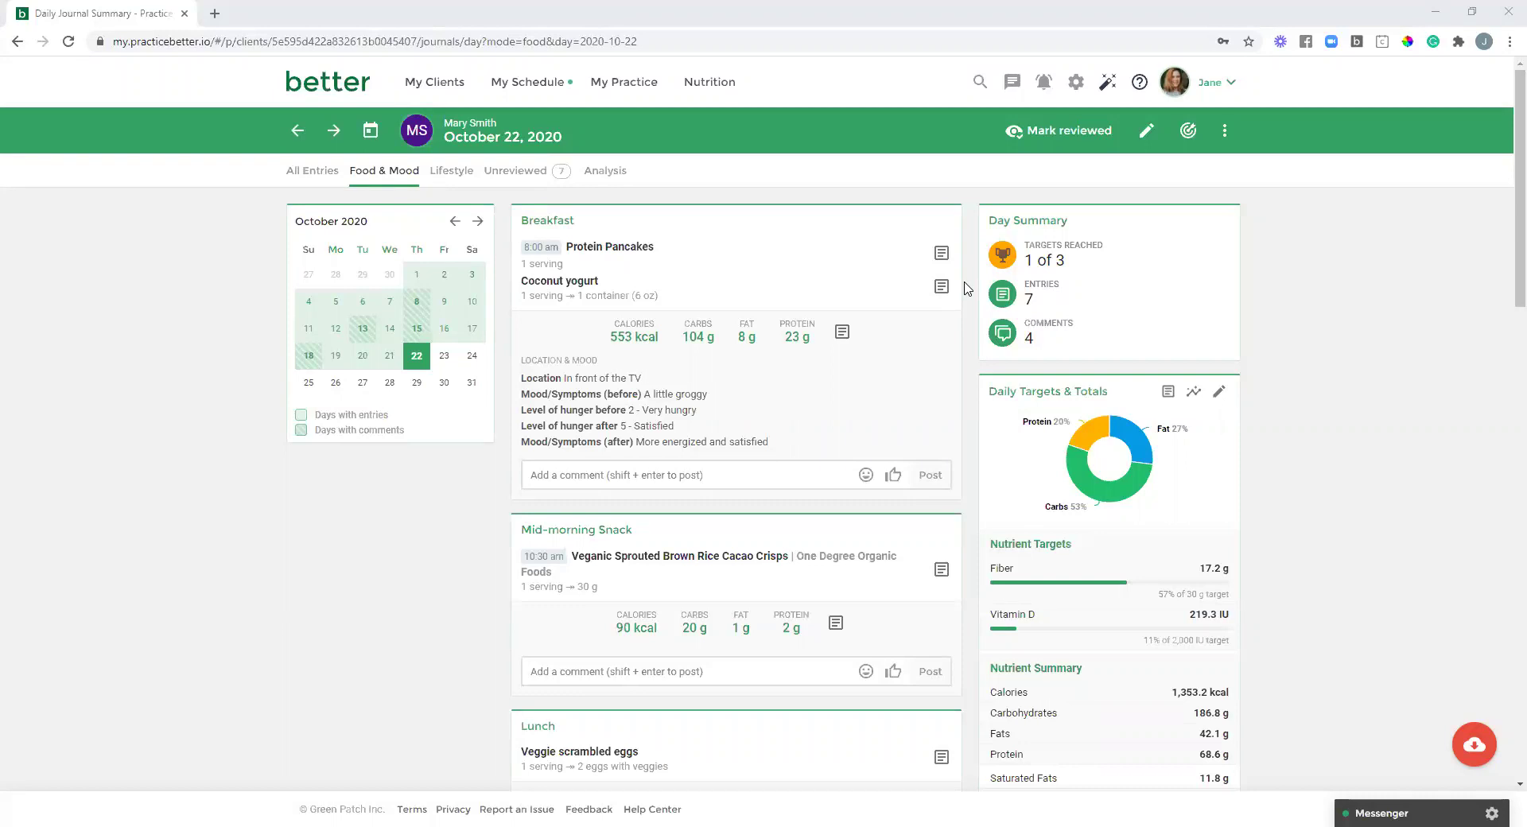
click(447, 181)
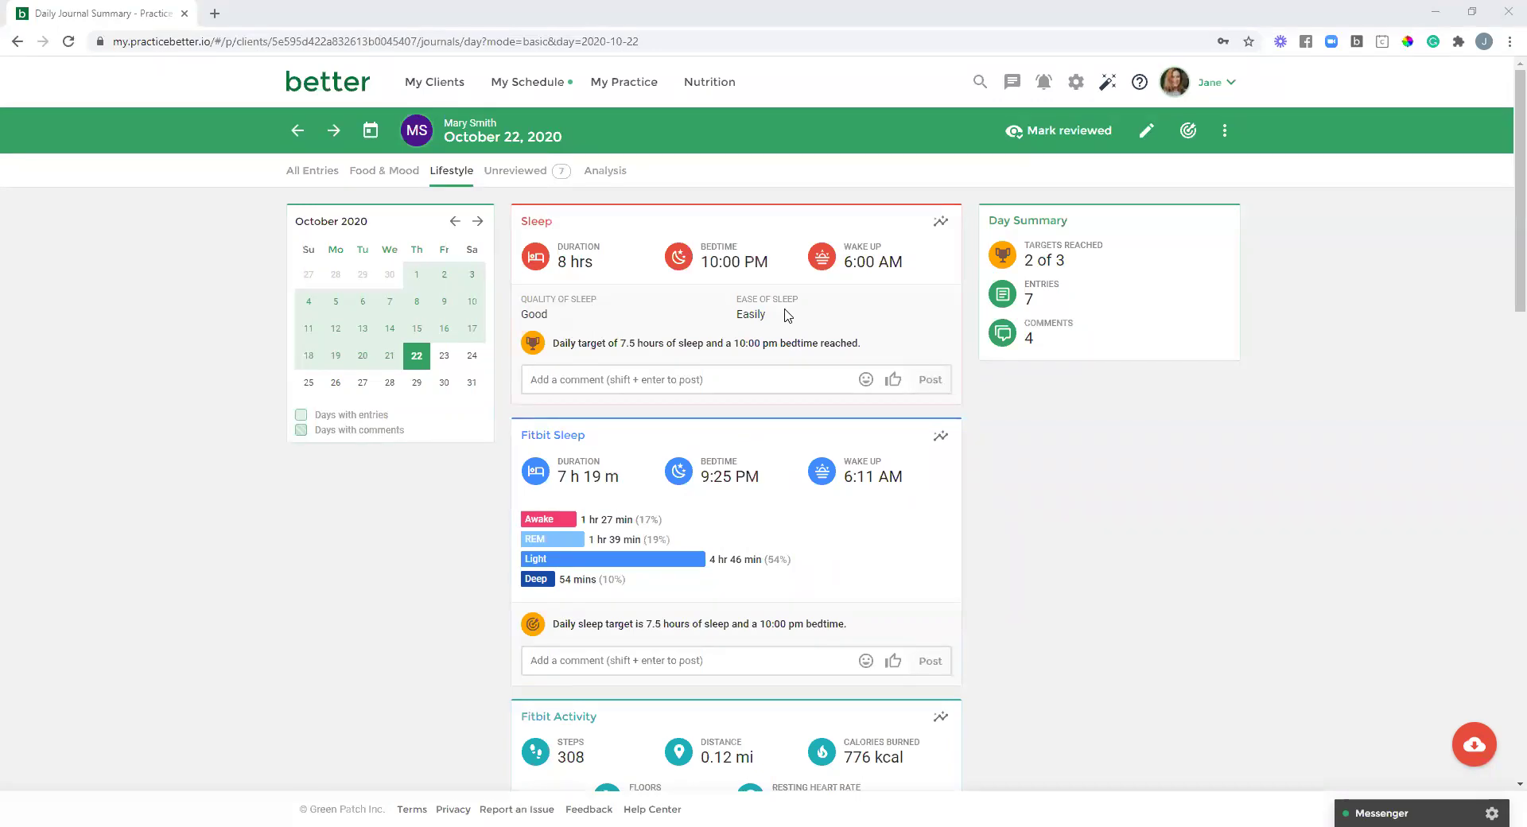
scroll(985, 422, down, 2)
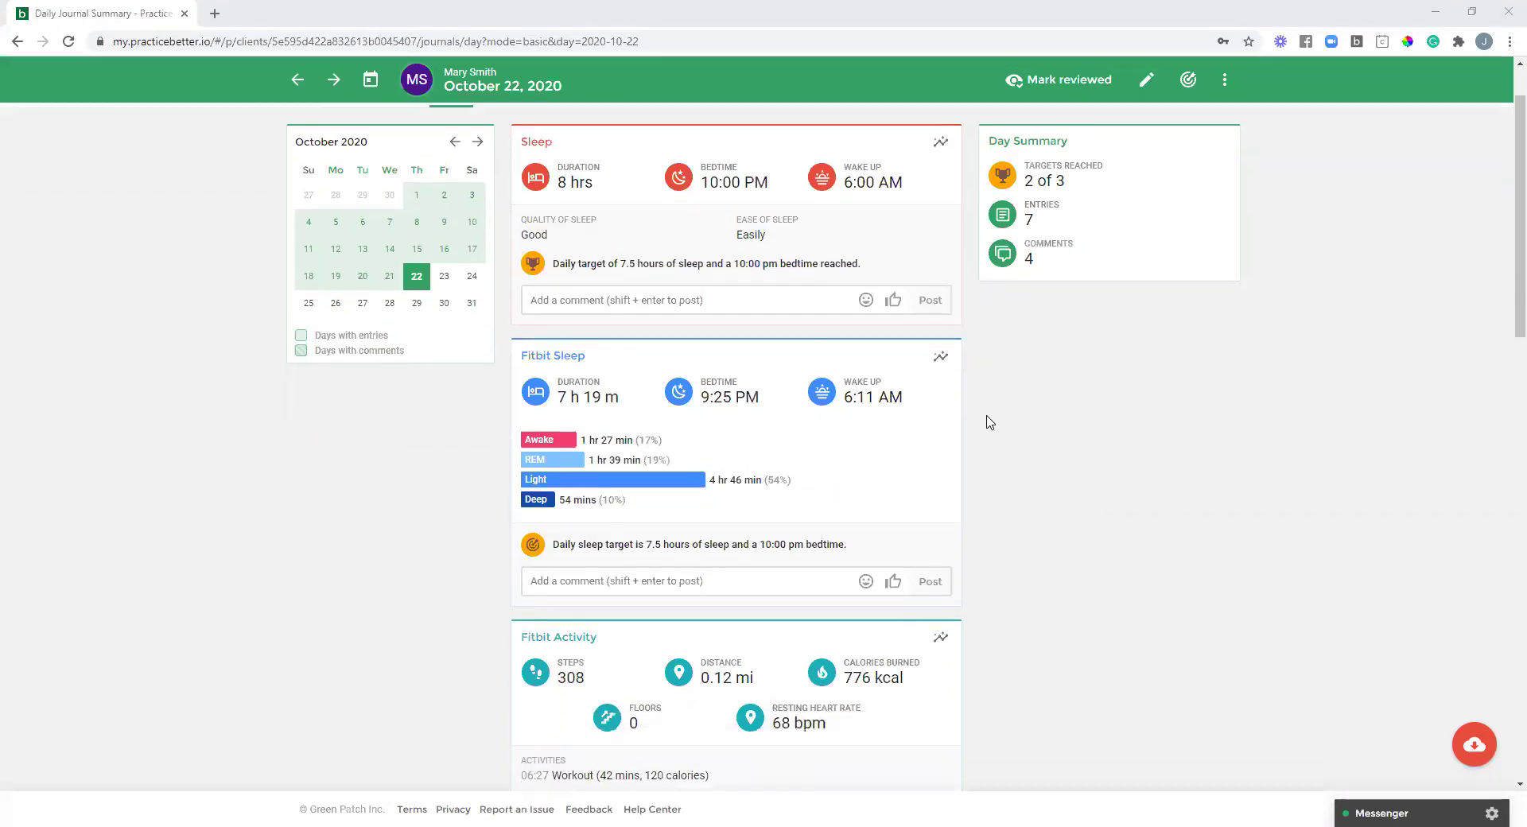
scroll(984, 423, down, 1)
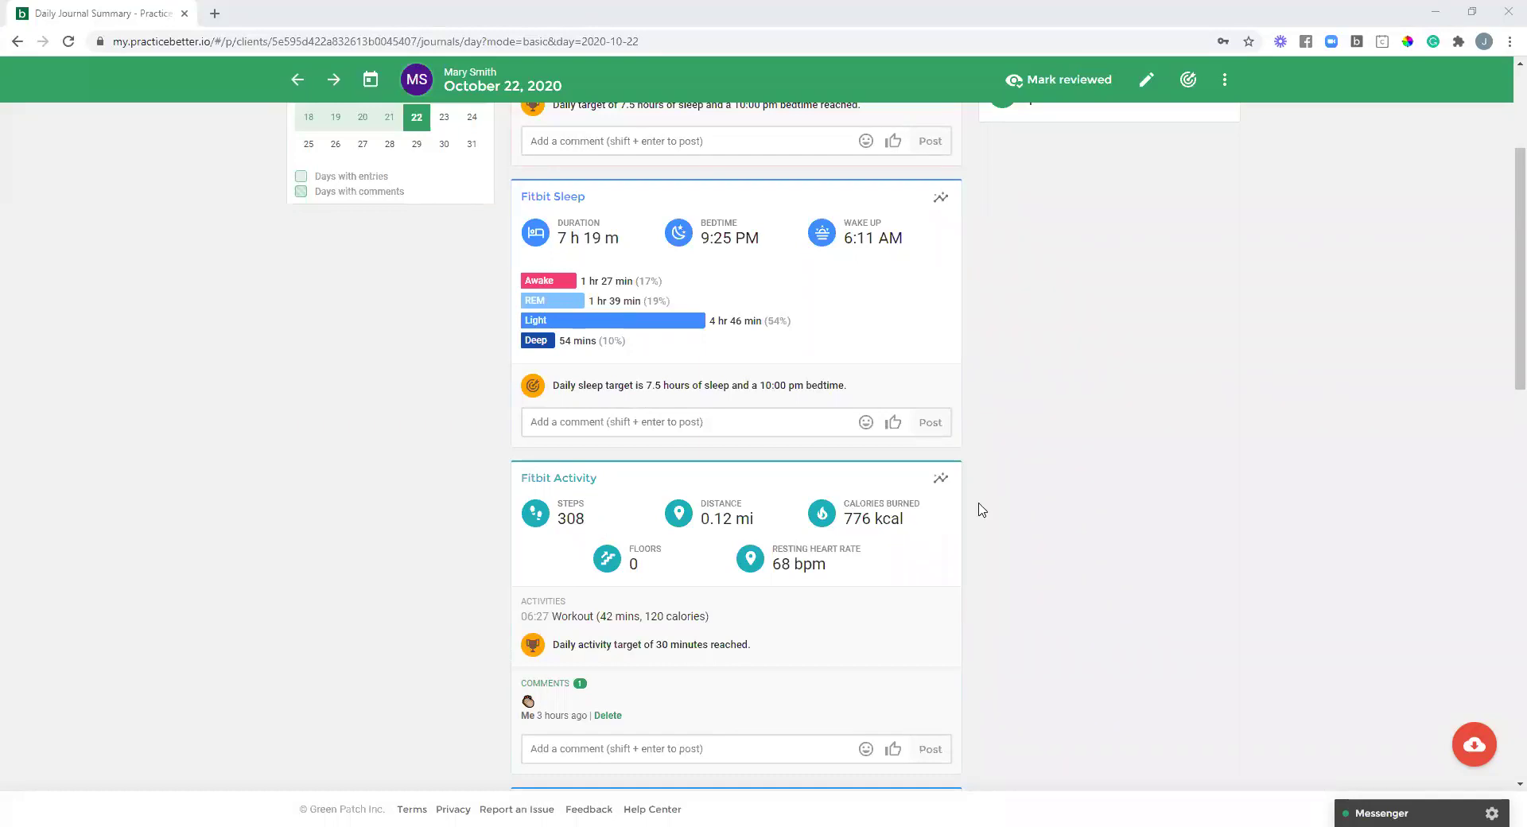
scroll(983, 506, down, 2)
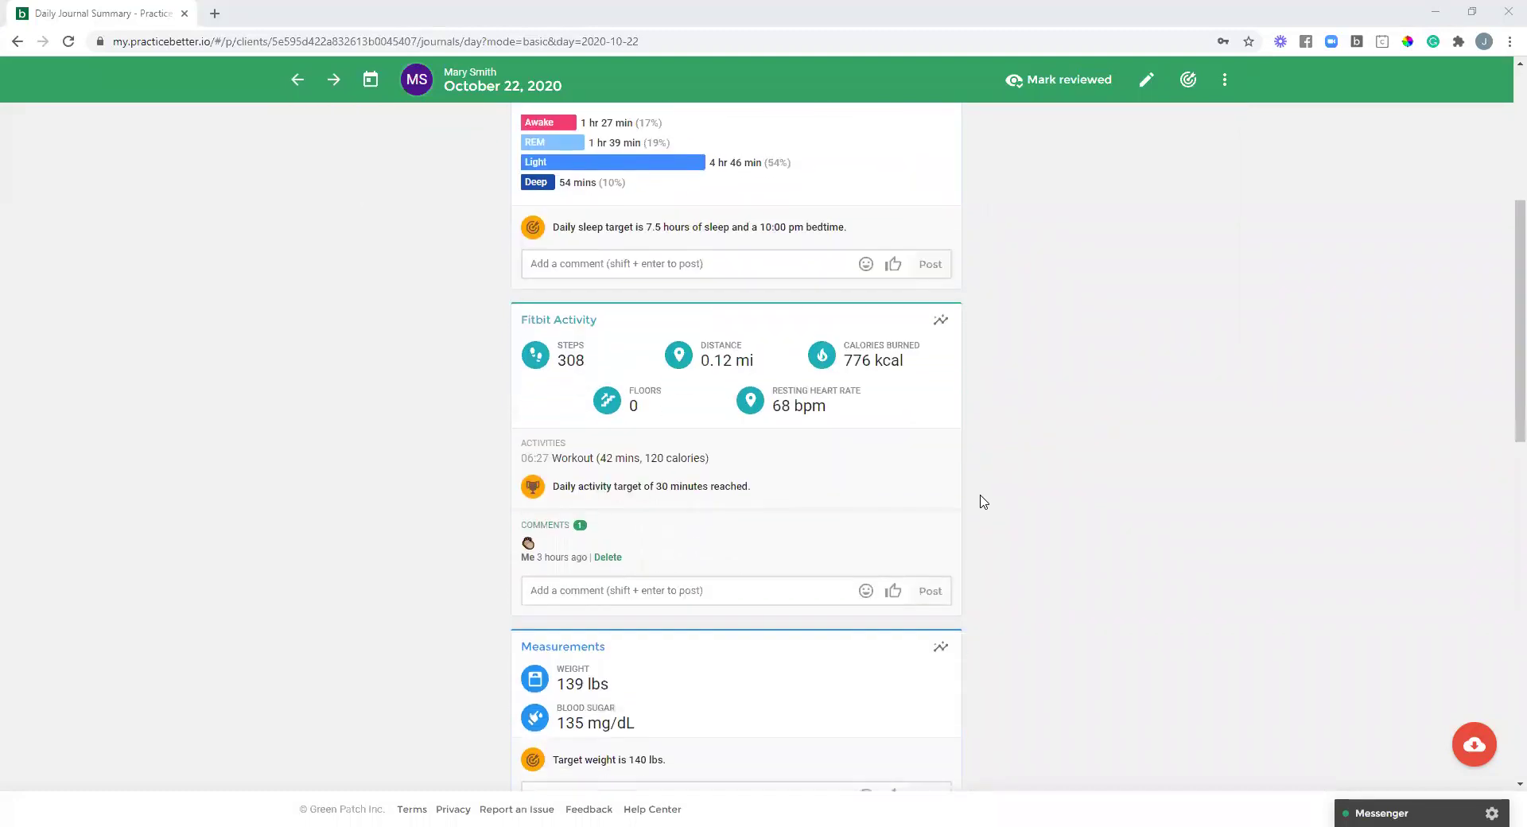
scroll(983, 501, down, 2)
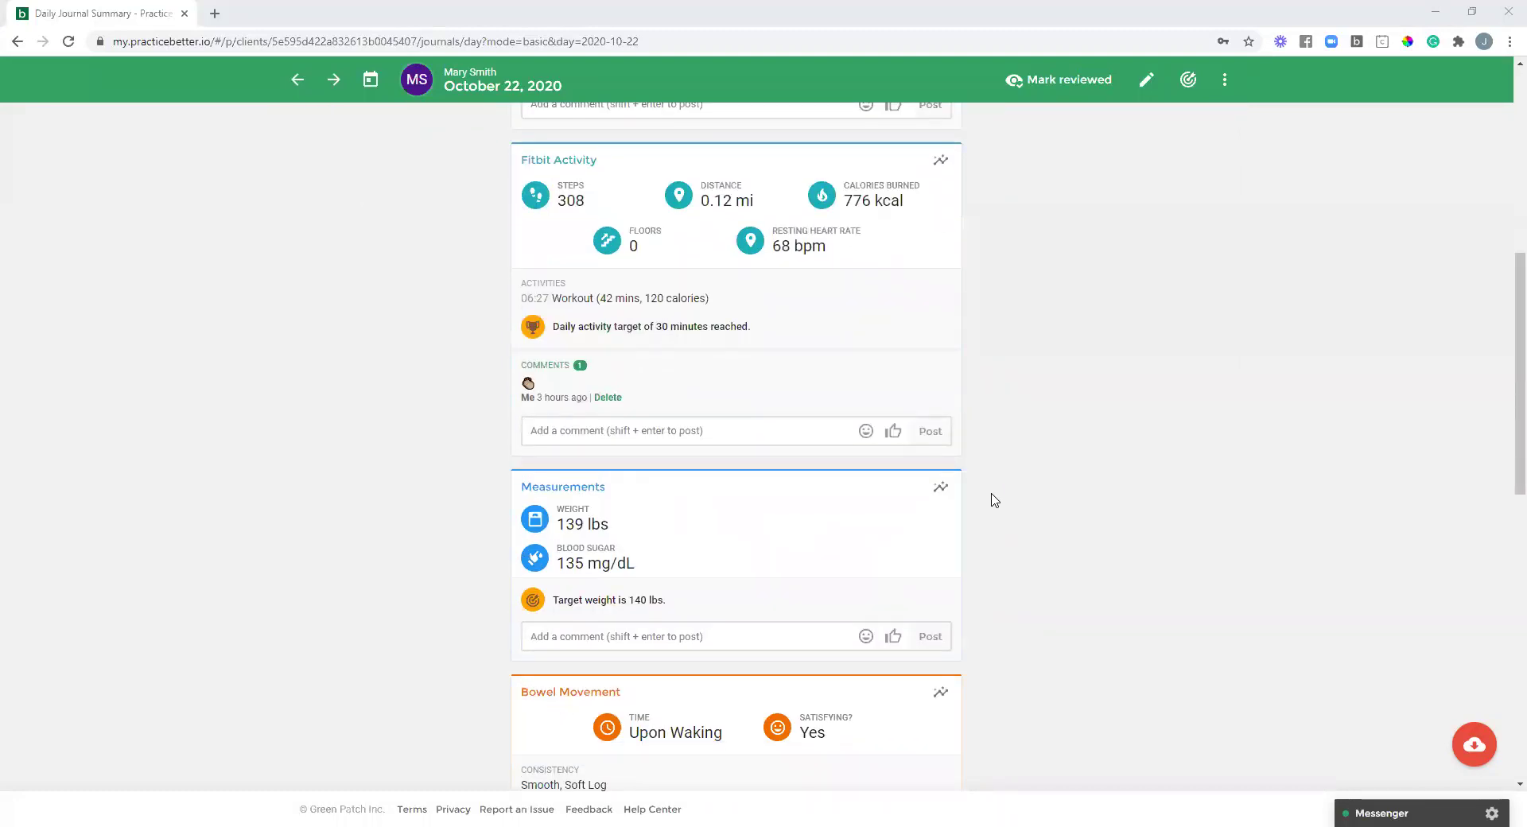
scroll(992, 500, down, 2)
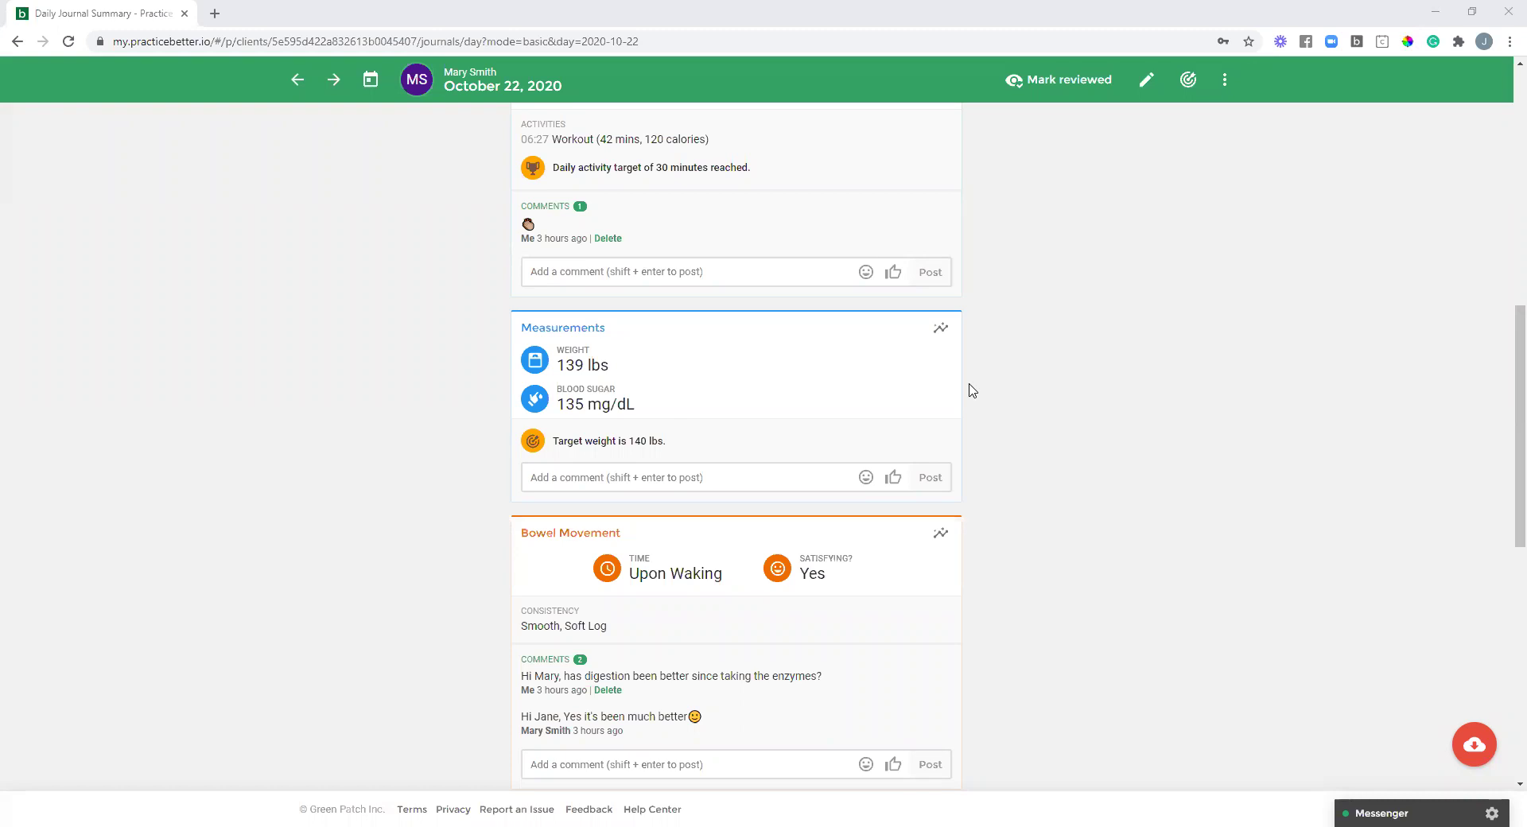
- Review the day's bowel movement, mood, activity and note entries with their comments, and return to the Sleep entry
scroll(972, 390, down, 3)
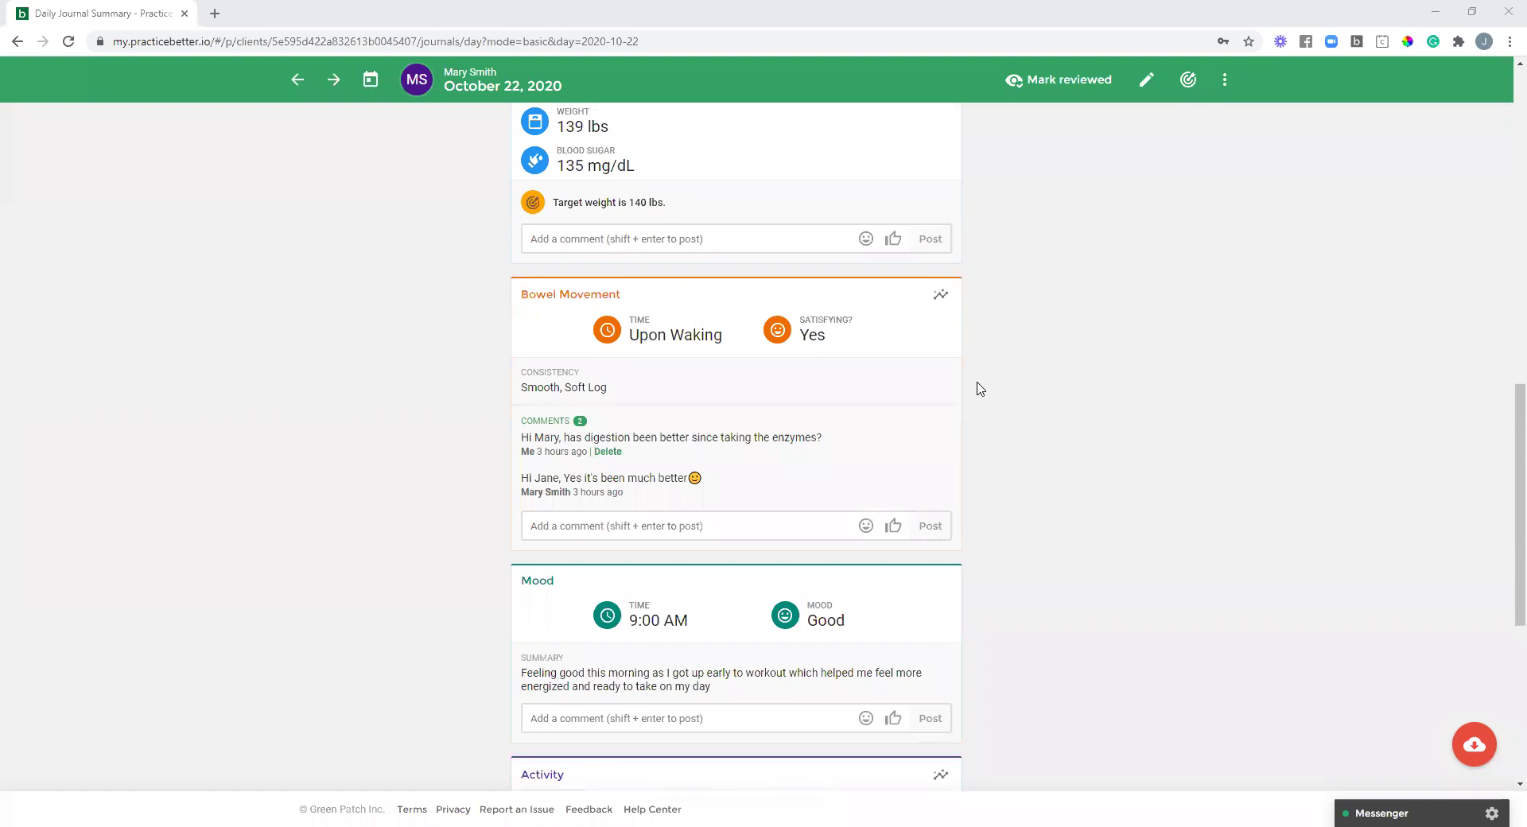
scroll(978, 389, down, 1)
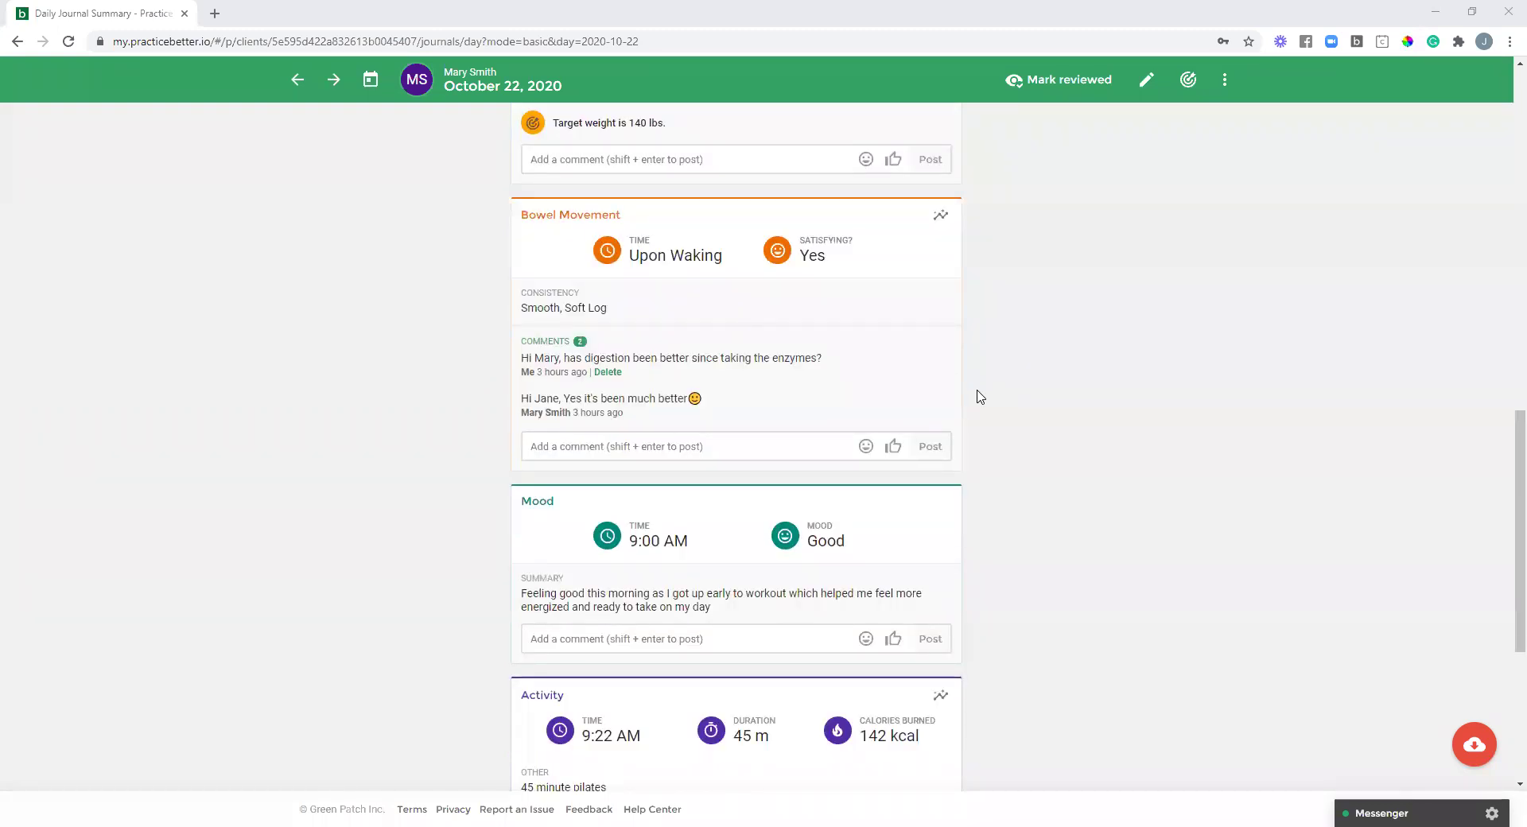
scroll(979, 396, down, 1)
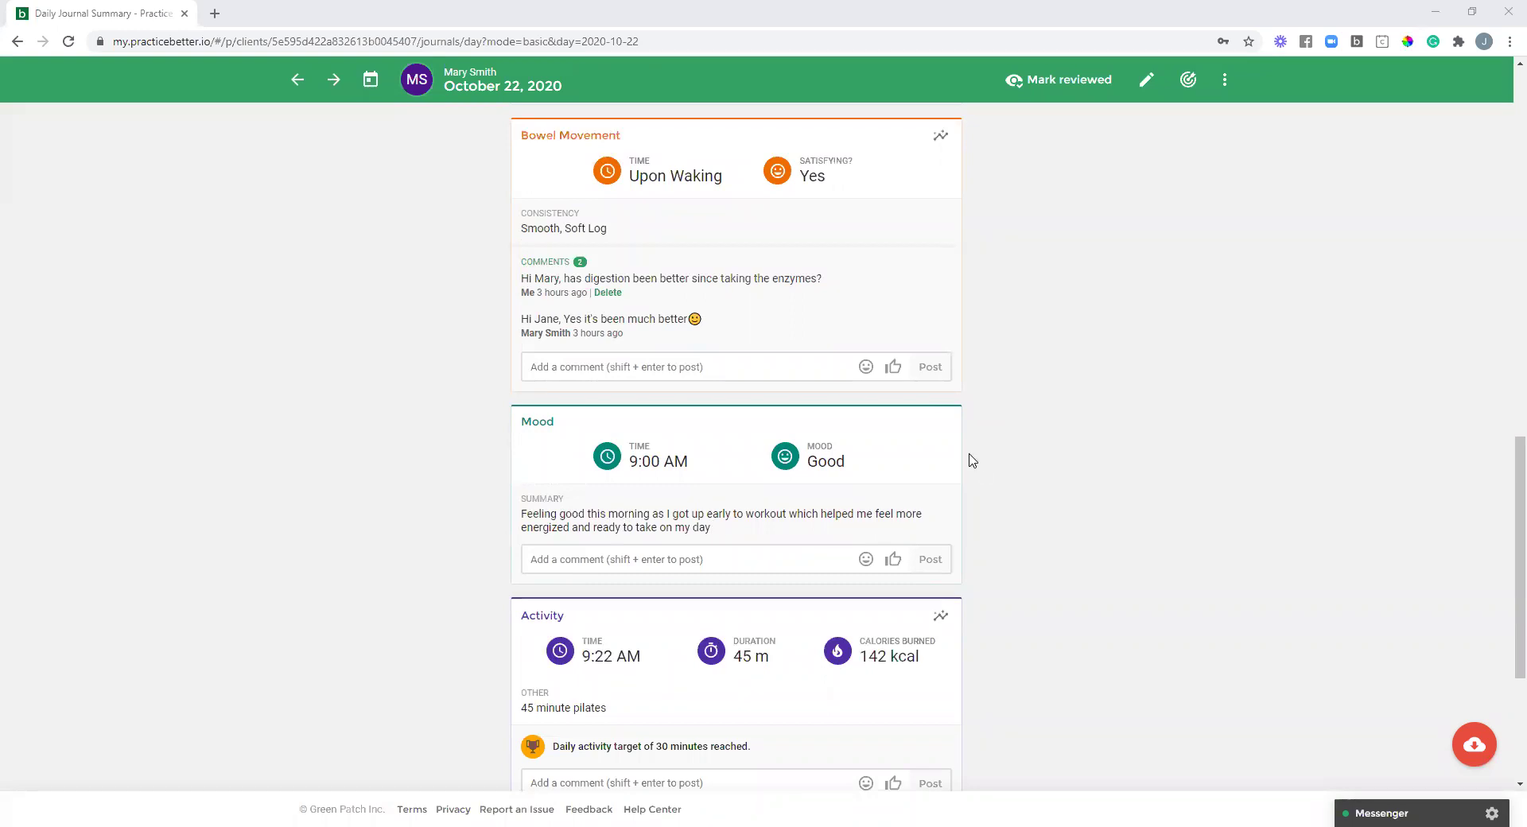
scroll(971, 461, down, 2)
scroll(983, 458, down, 1)
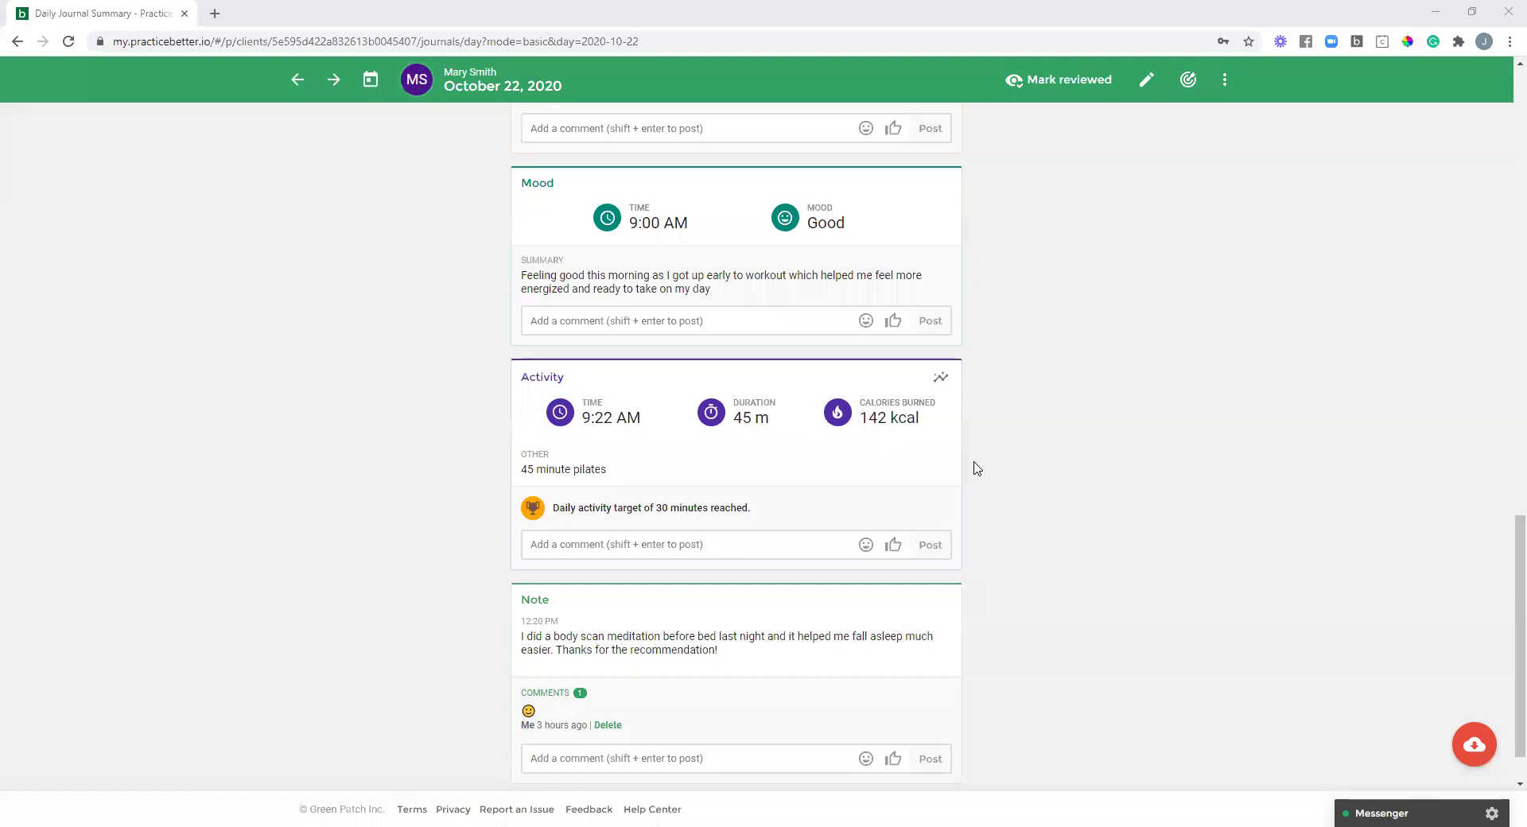
scroll(977, 468, down, 1)
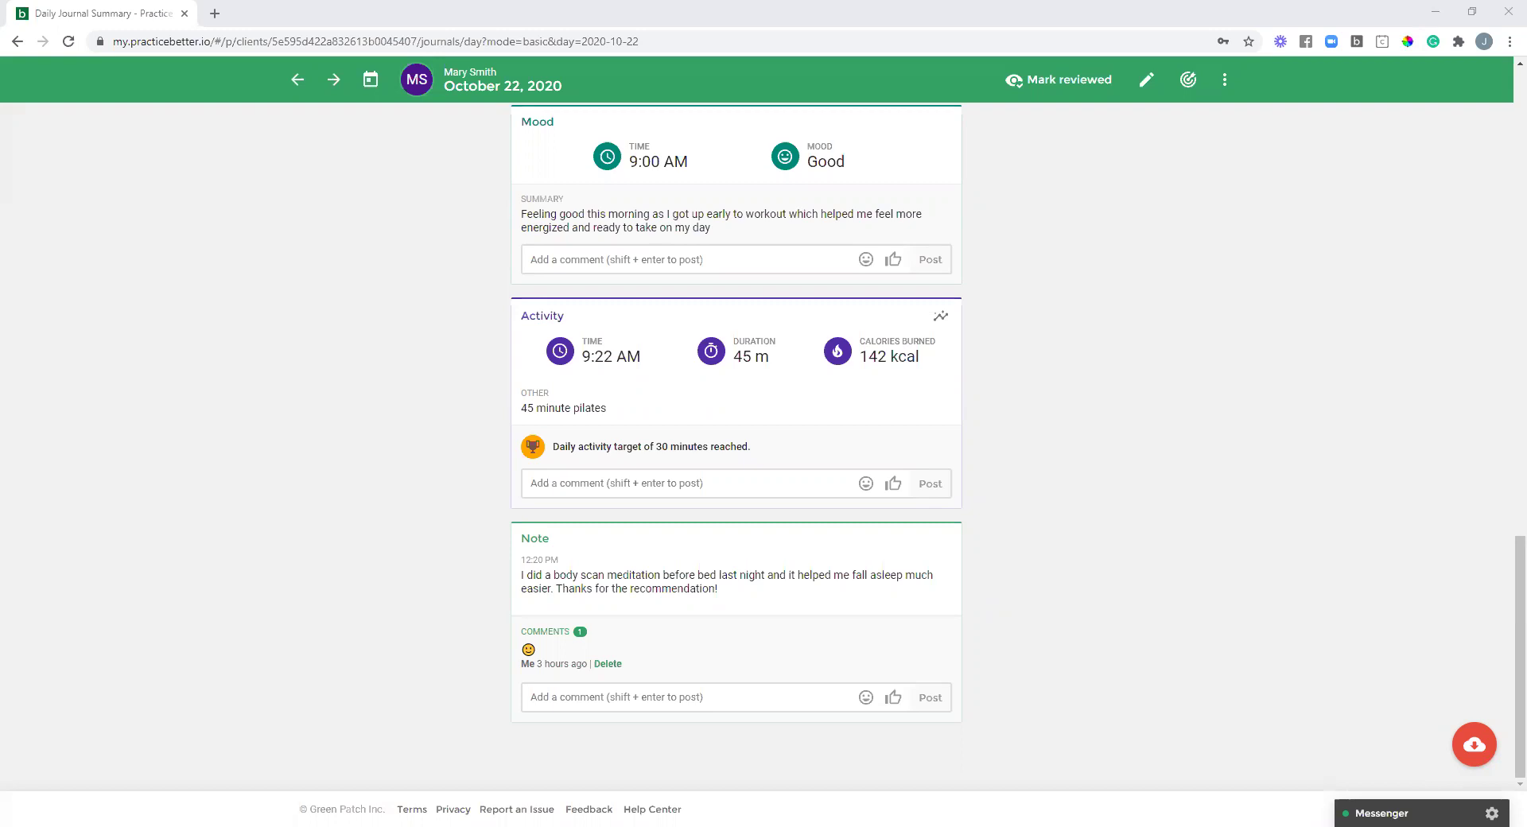
scroll(976, 582, up, 13)
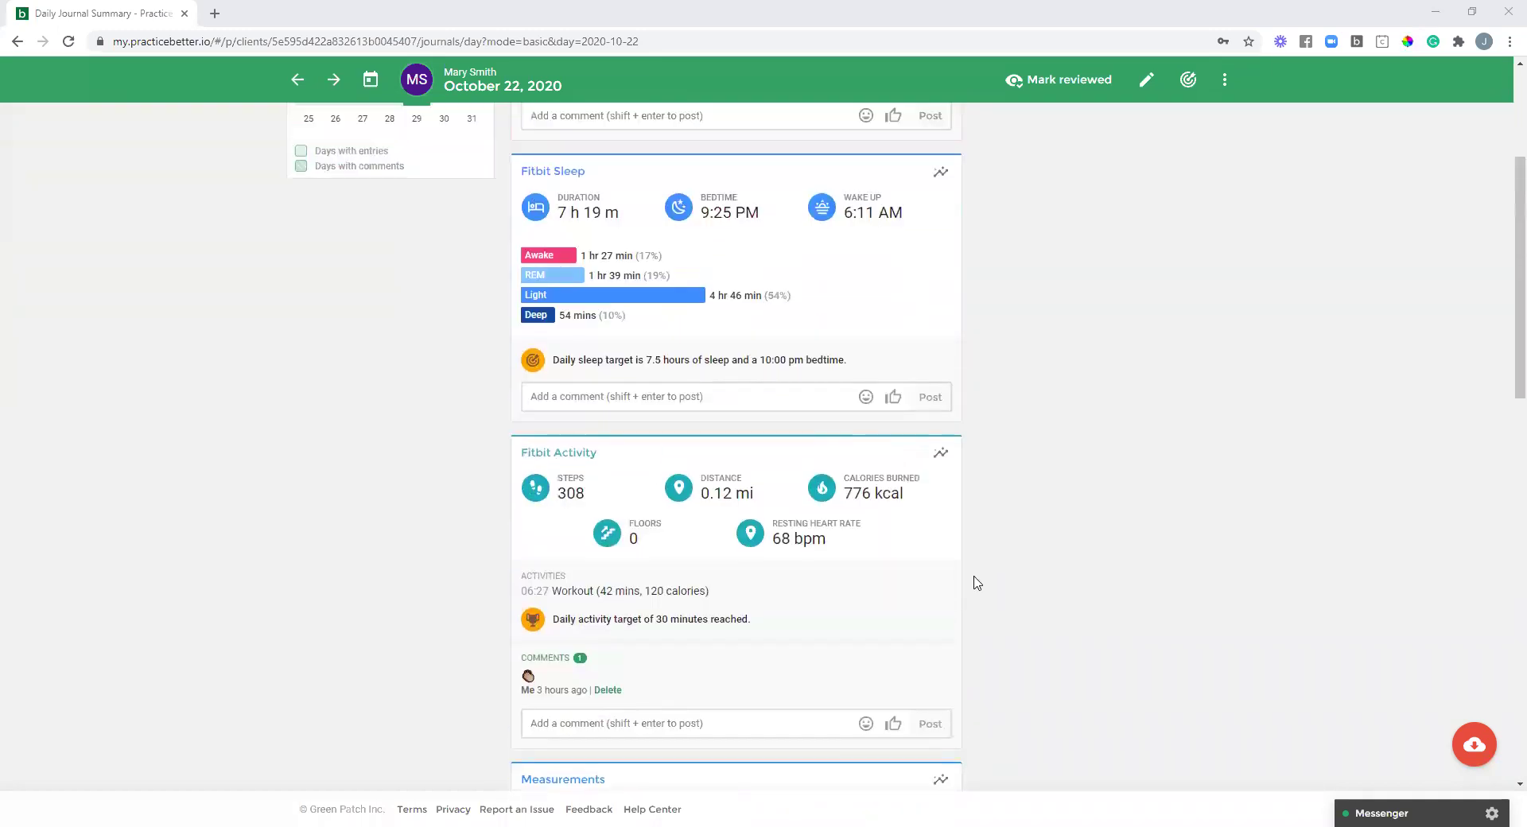
scroll(976, 583, up, 4)
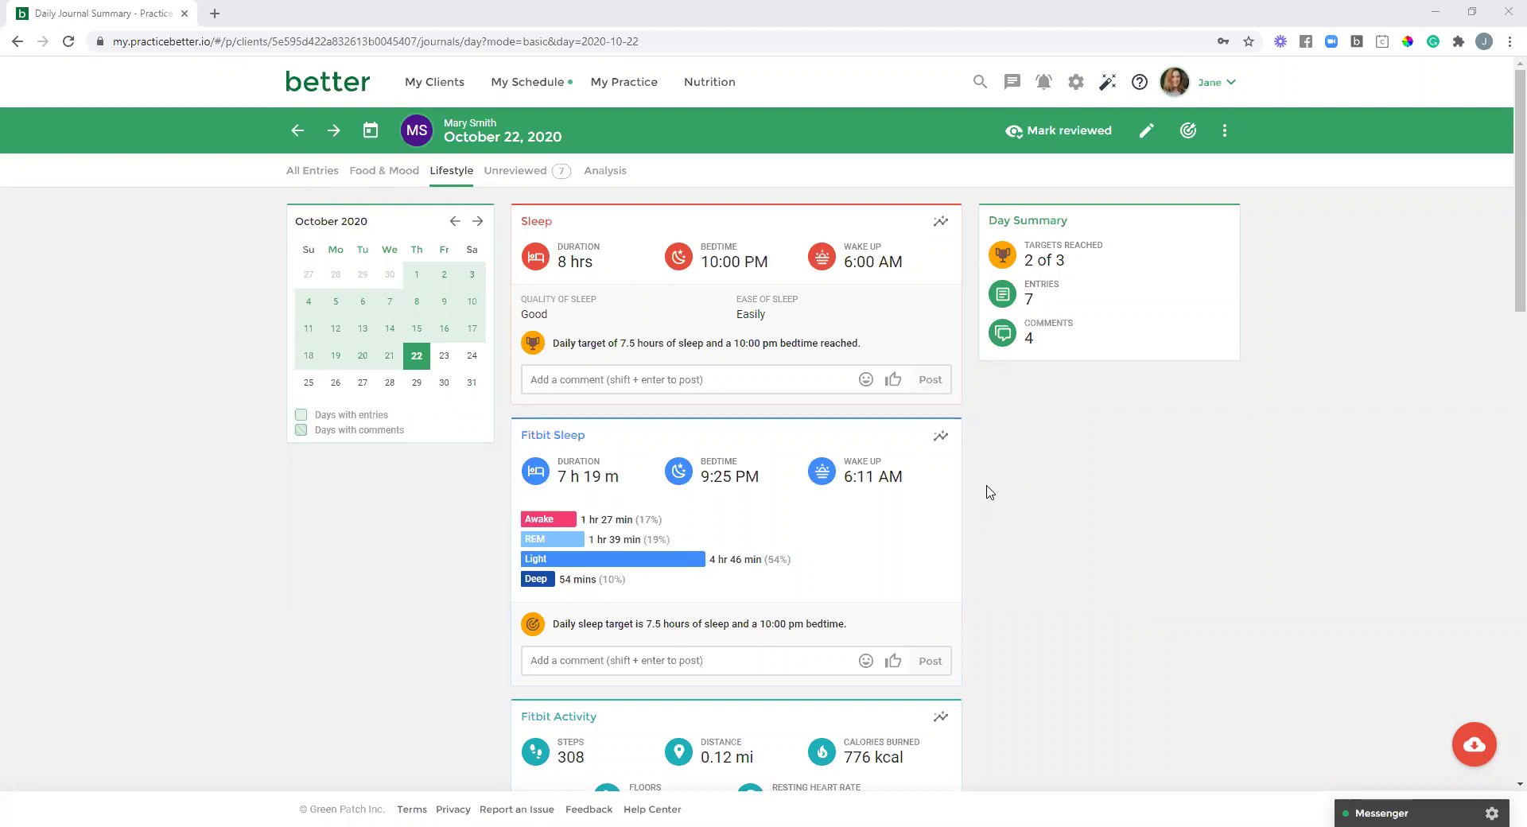
- Re-examine the Fitbit Sleep and Fitbit Activity entries and compare them with the daily targets
scroll(989, 492, down, 2)
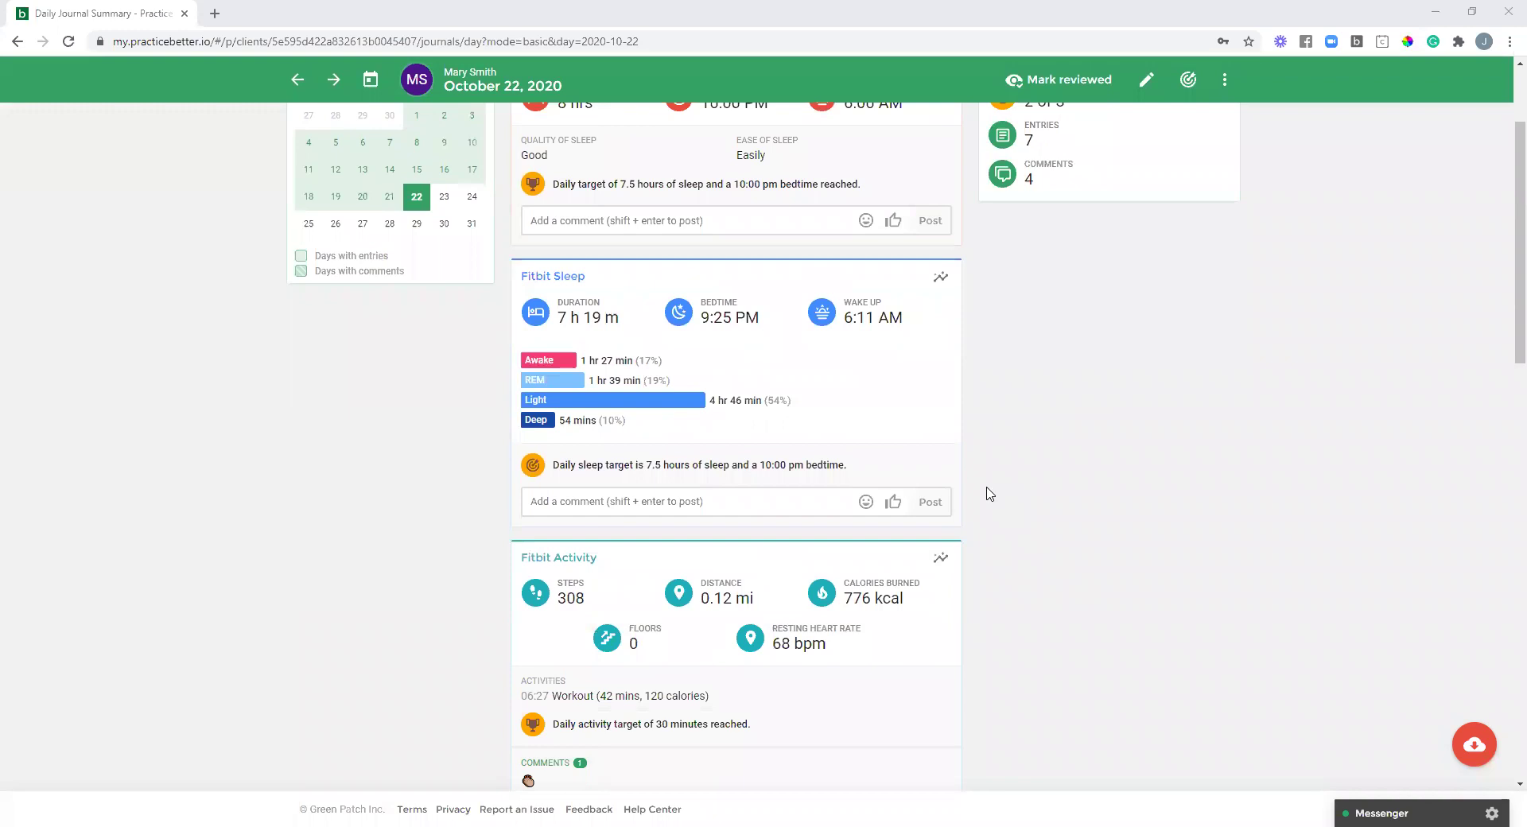
scroll(989, 492, down, 1)
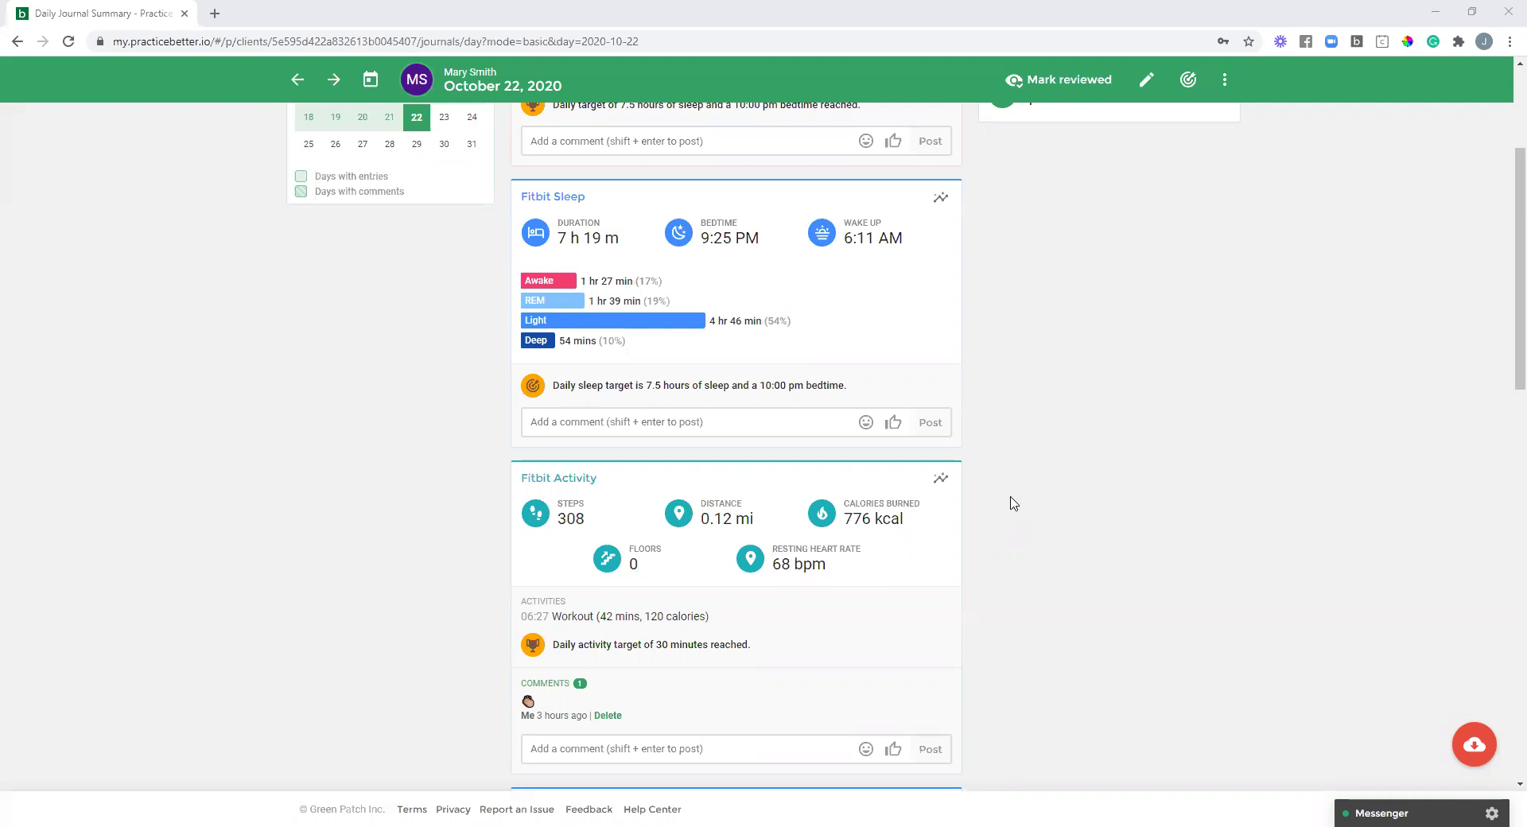
scroll(1013, 502, up, 3)
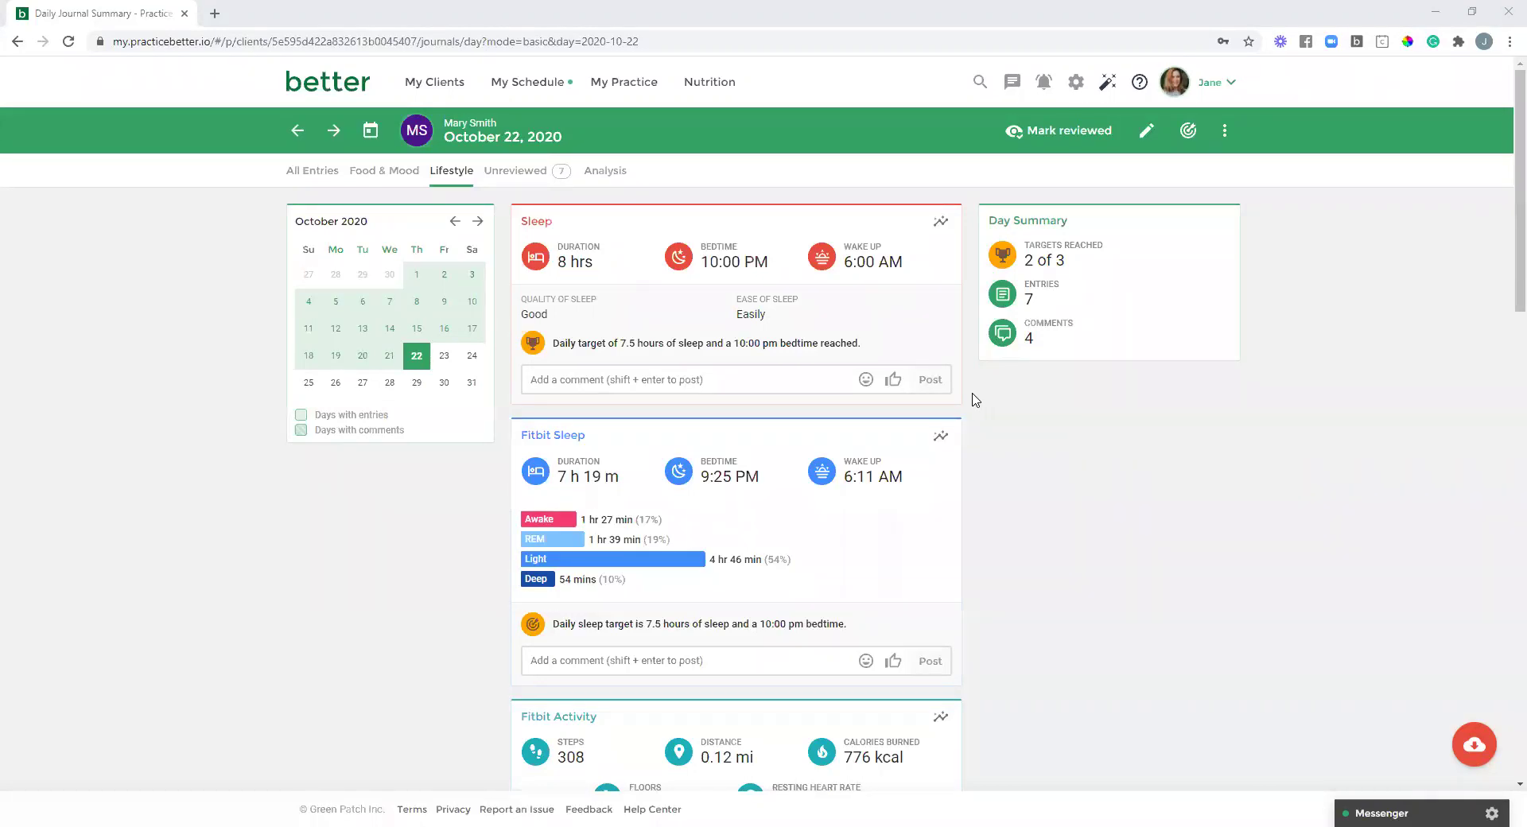
- Open the daily Water Intake target, toggle the client's access to it off and on again, and return to the journal targets
click(1189, 132)
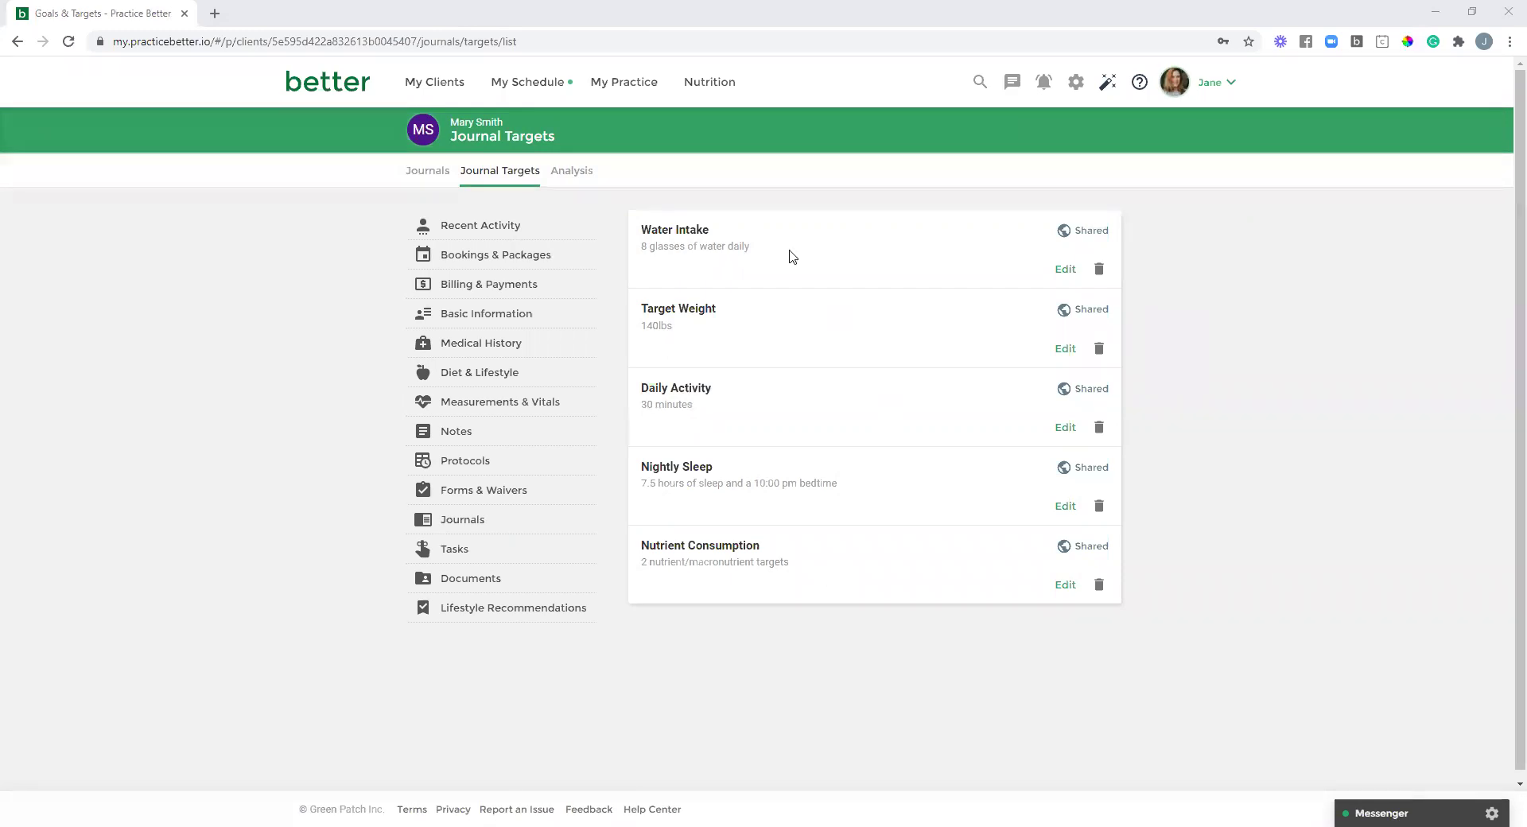
click(1063, 270)
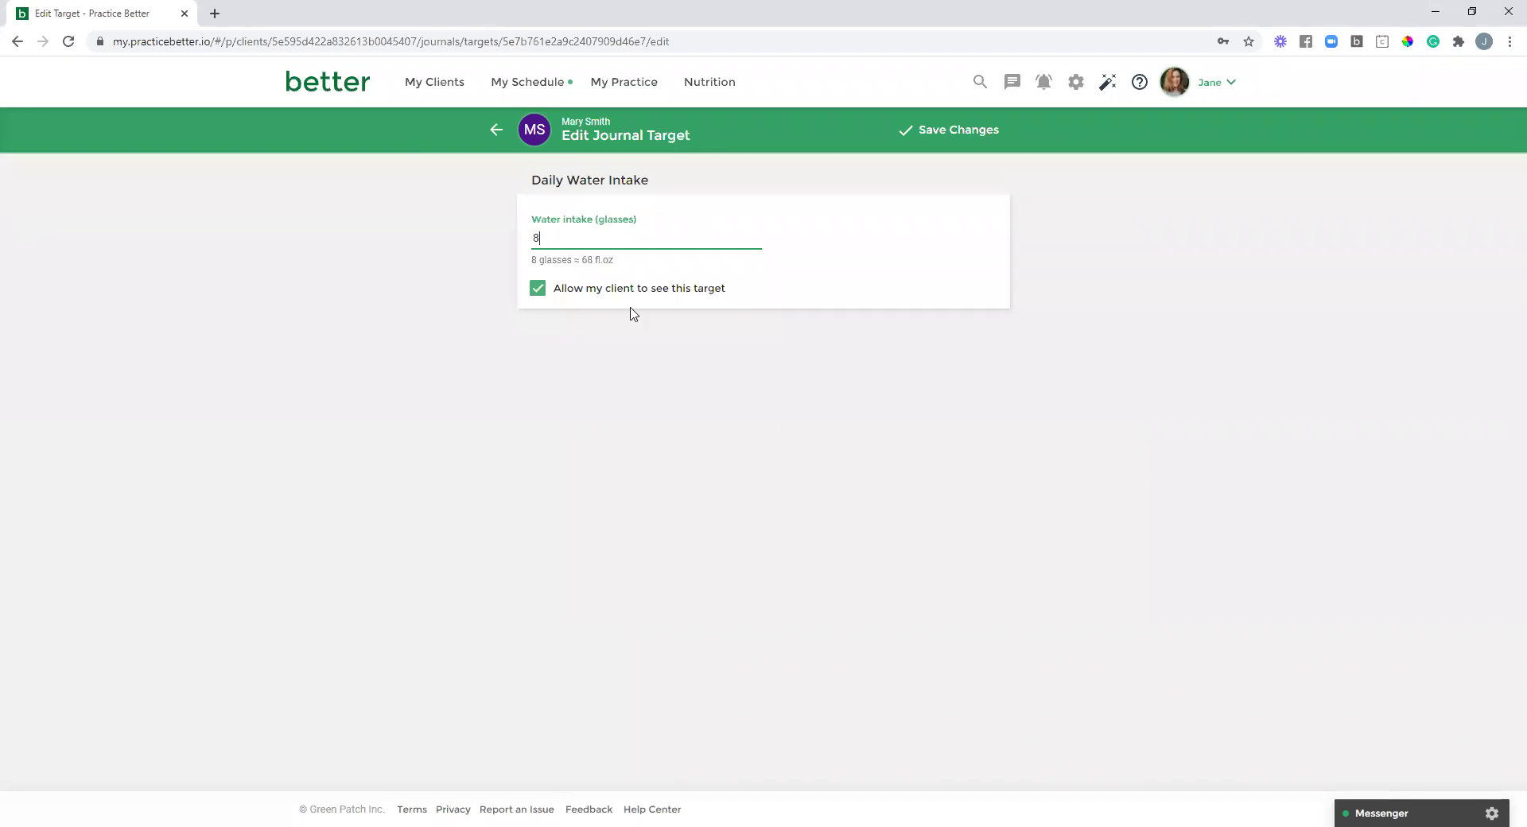
click(538, 289)
click(538, 291)
click(496, 129)
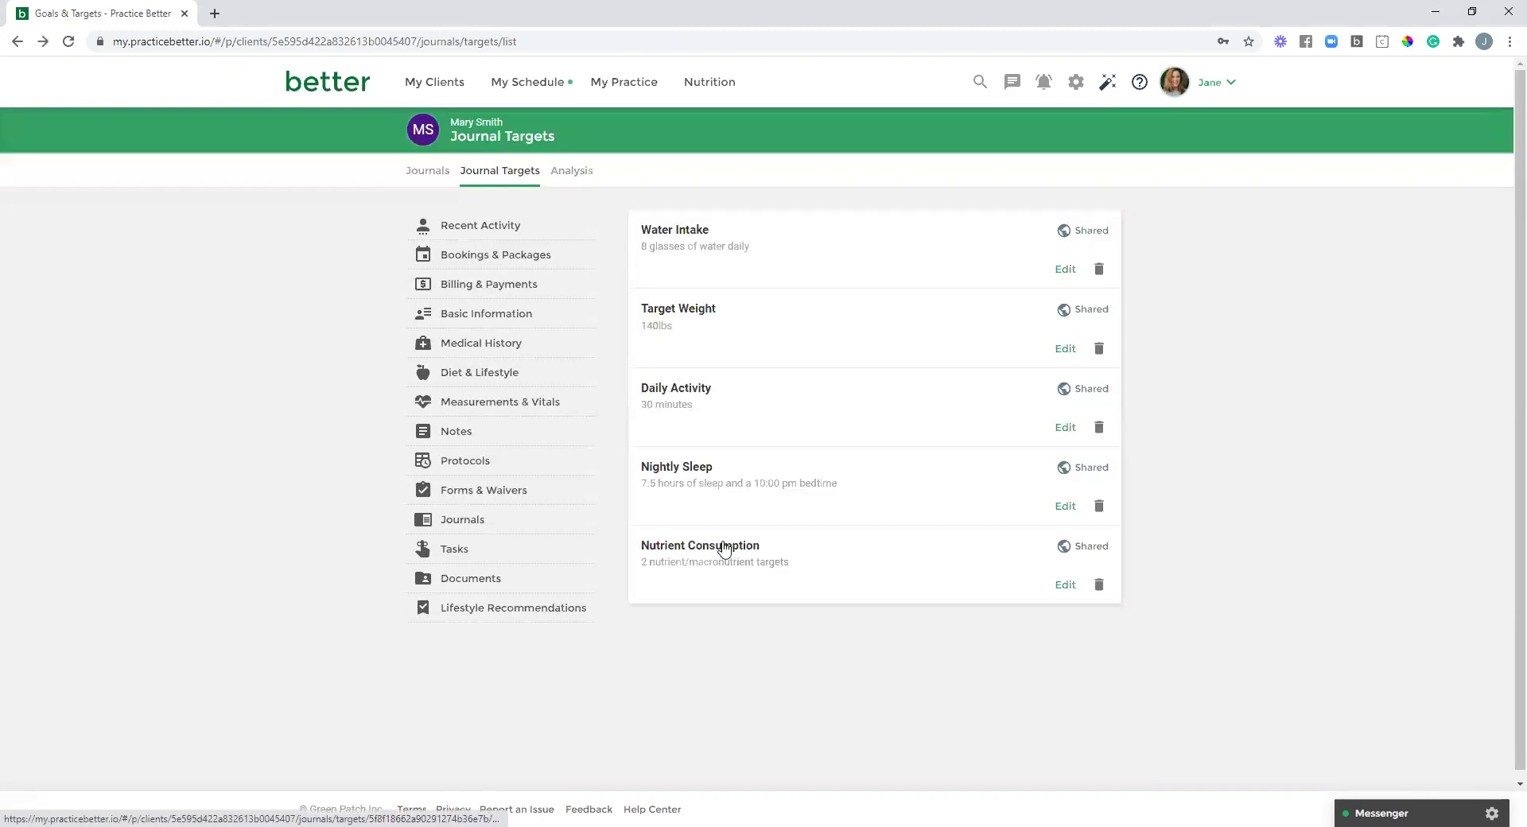
- Open the Nutrient Consumption target and examine the daily nutrient targets, including Fiber and Vitamin D, and the client visibility setting
click(1065, 585)
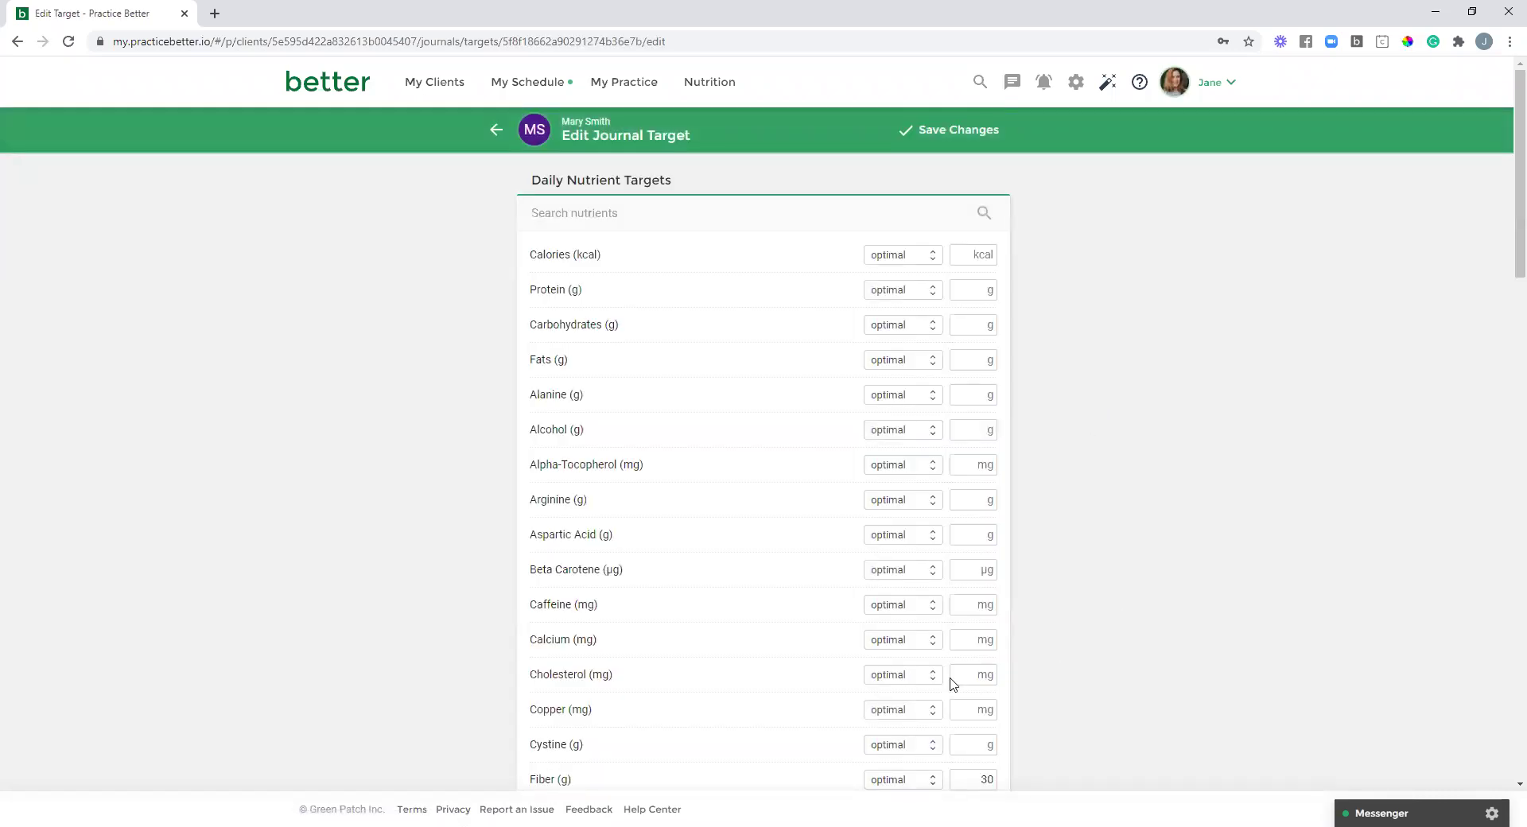
scroll(994, 709, down, 1)
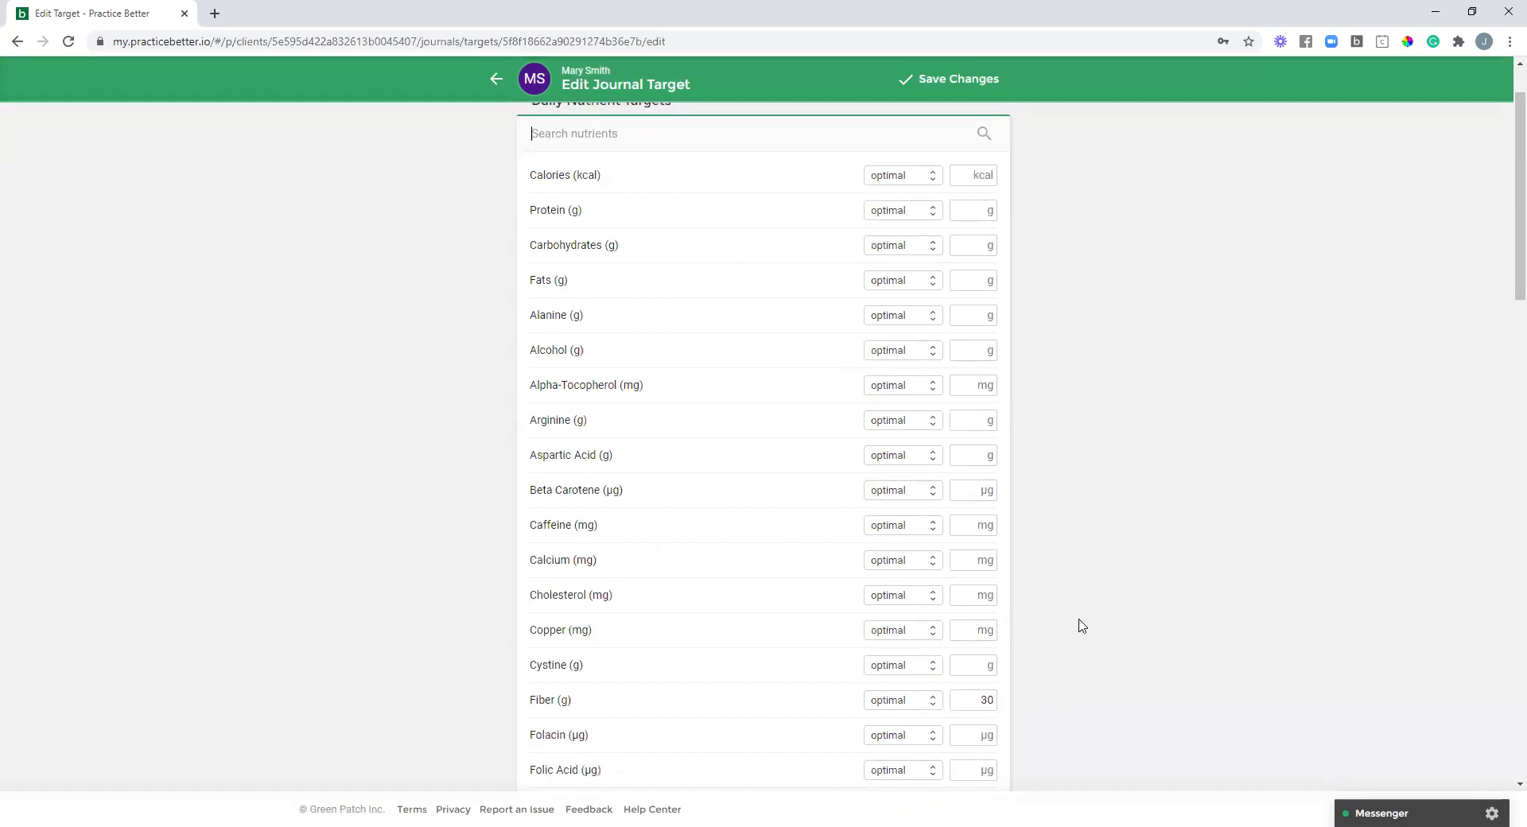
scroll(1064, 563, up, 1)
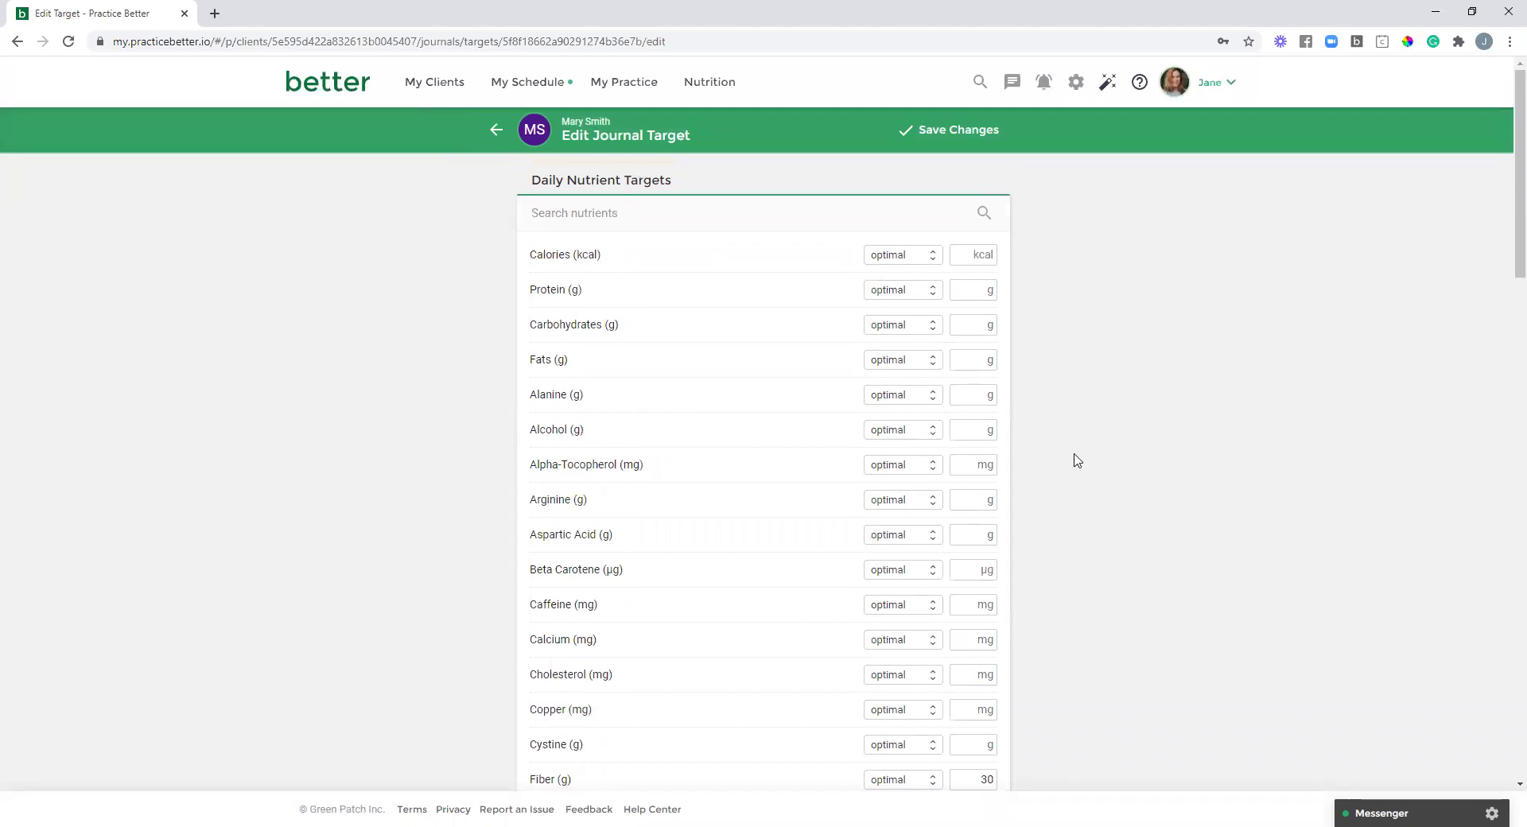
scroll(1075, 469, down, 7)
scroll(1076, 482, down, 5)
scroll(1076, 493, down, 7)
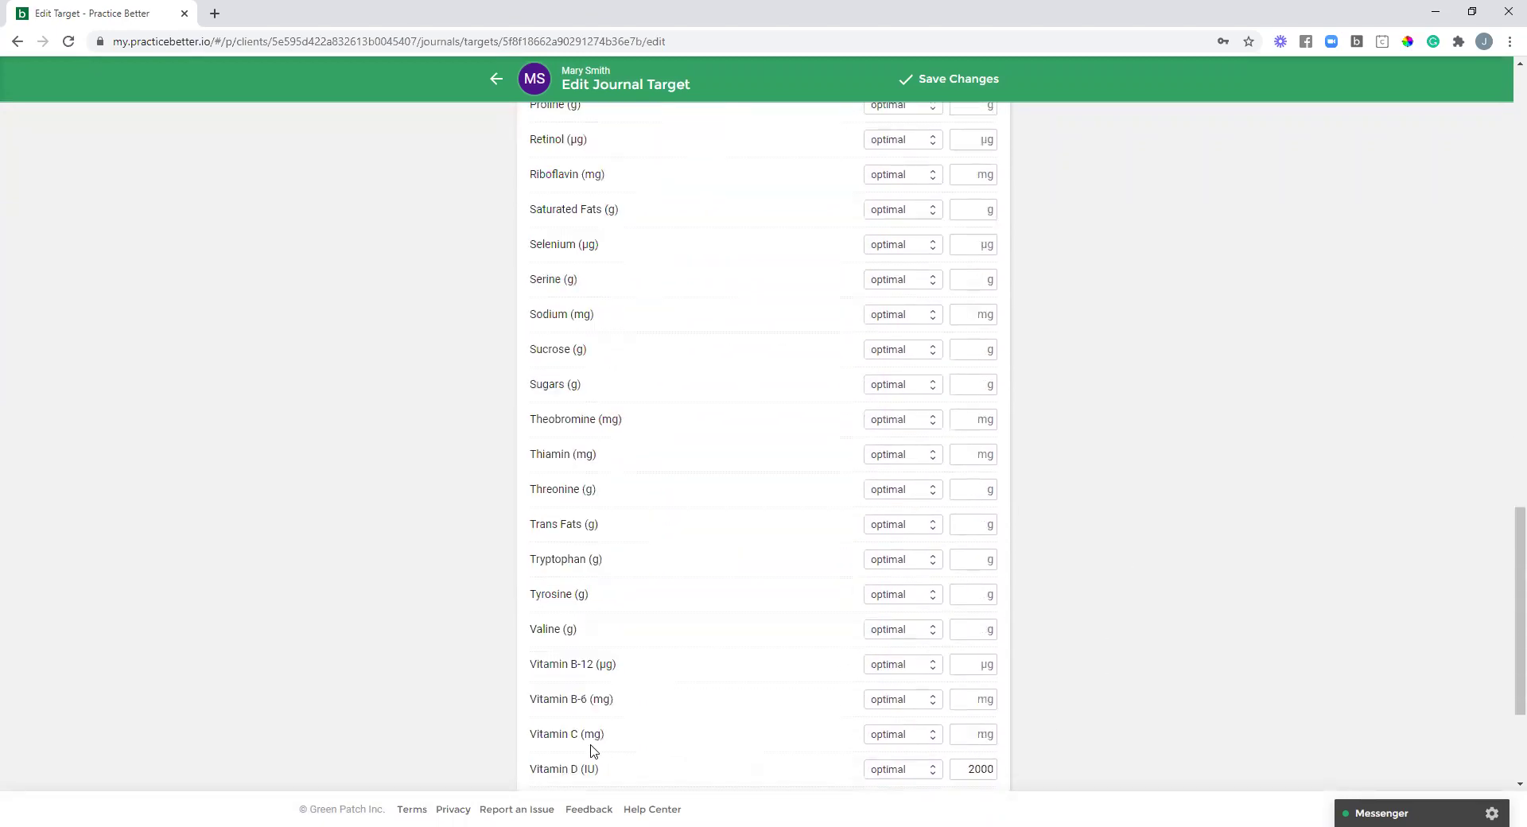
scroll(612, 747, down, 3)
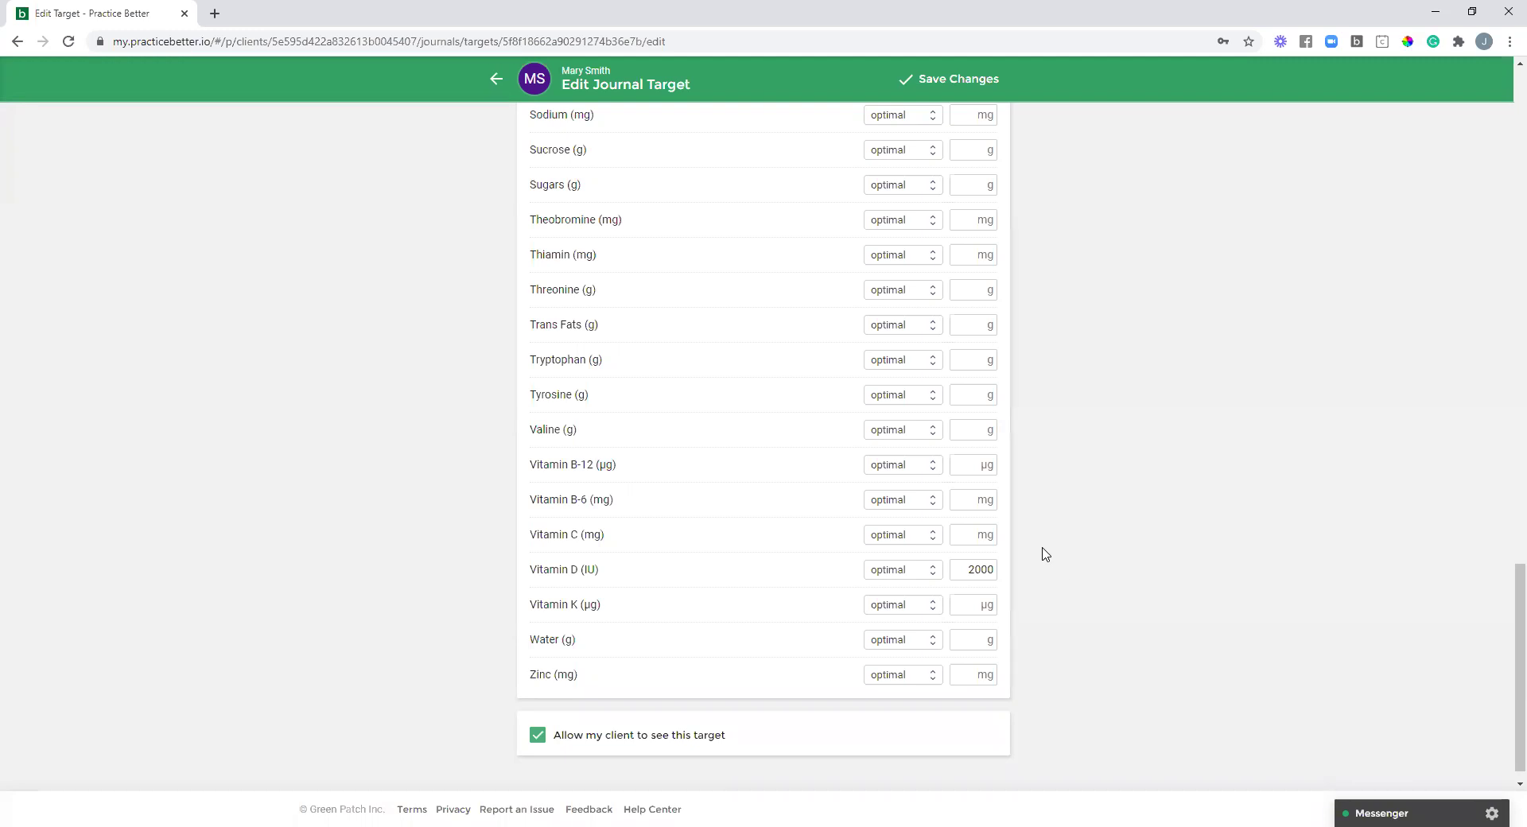
scroll(1054, 557, up, 8)
scroll(1057, 561, up, 12)
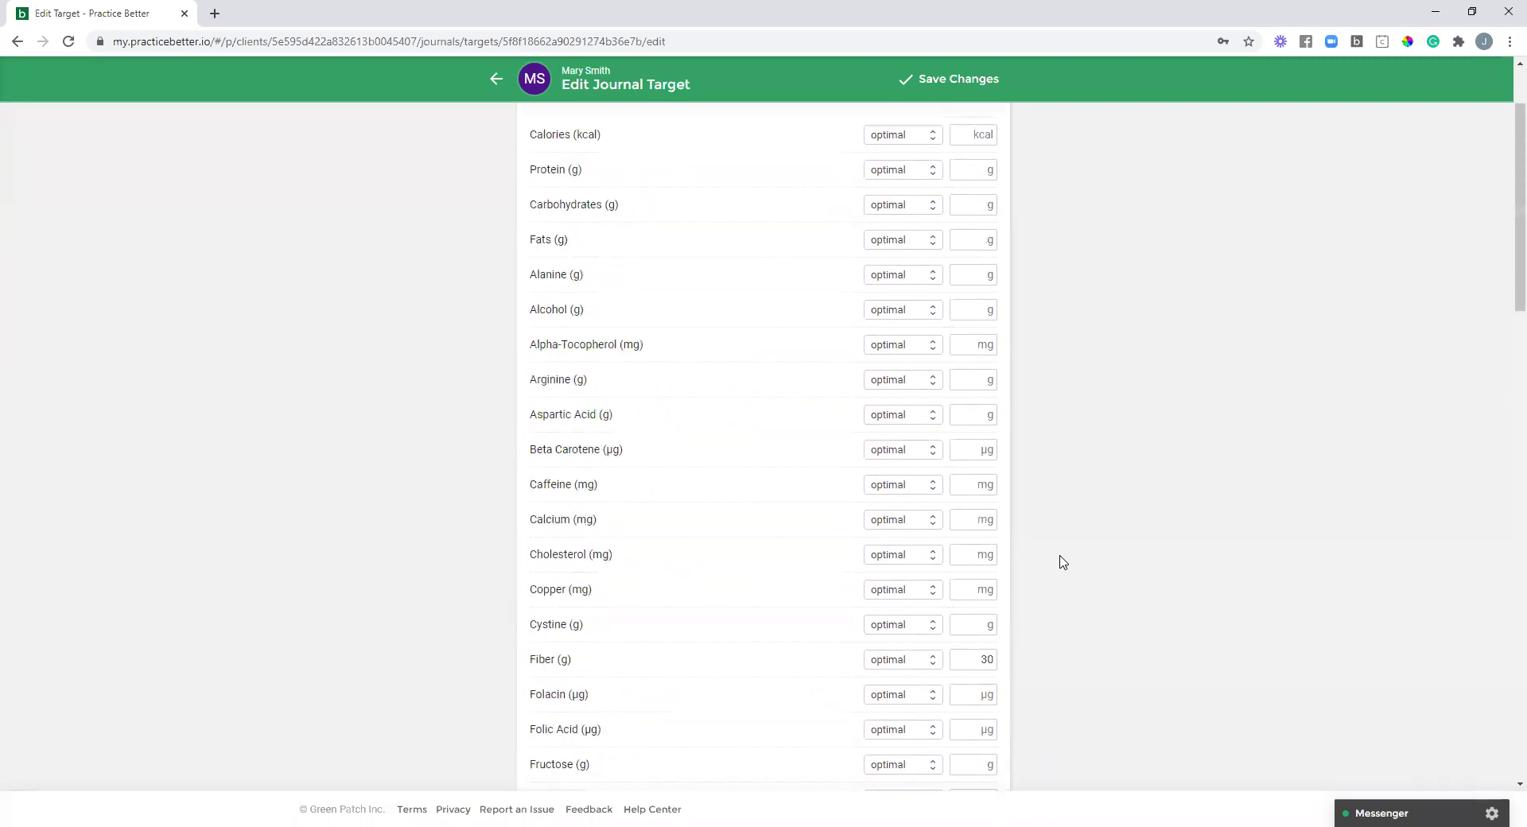
click(623, 201)
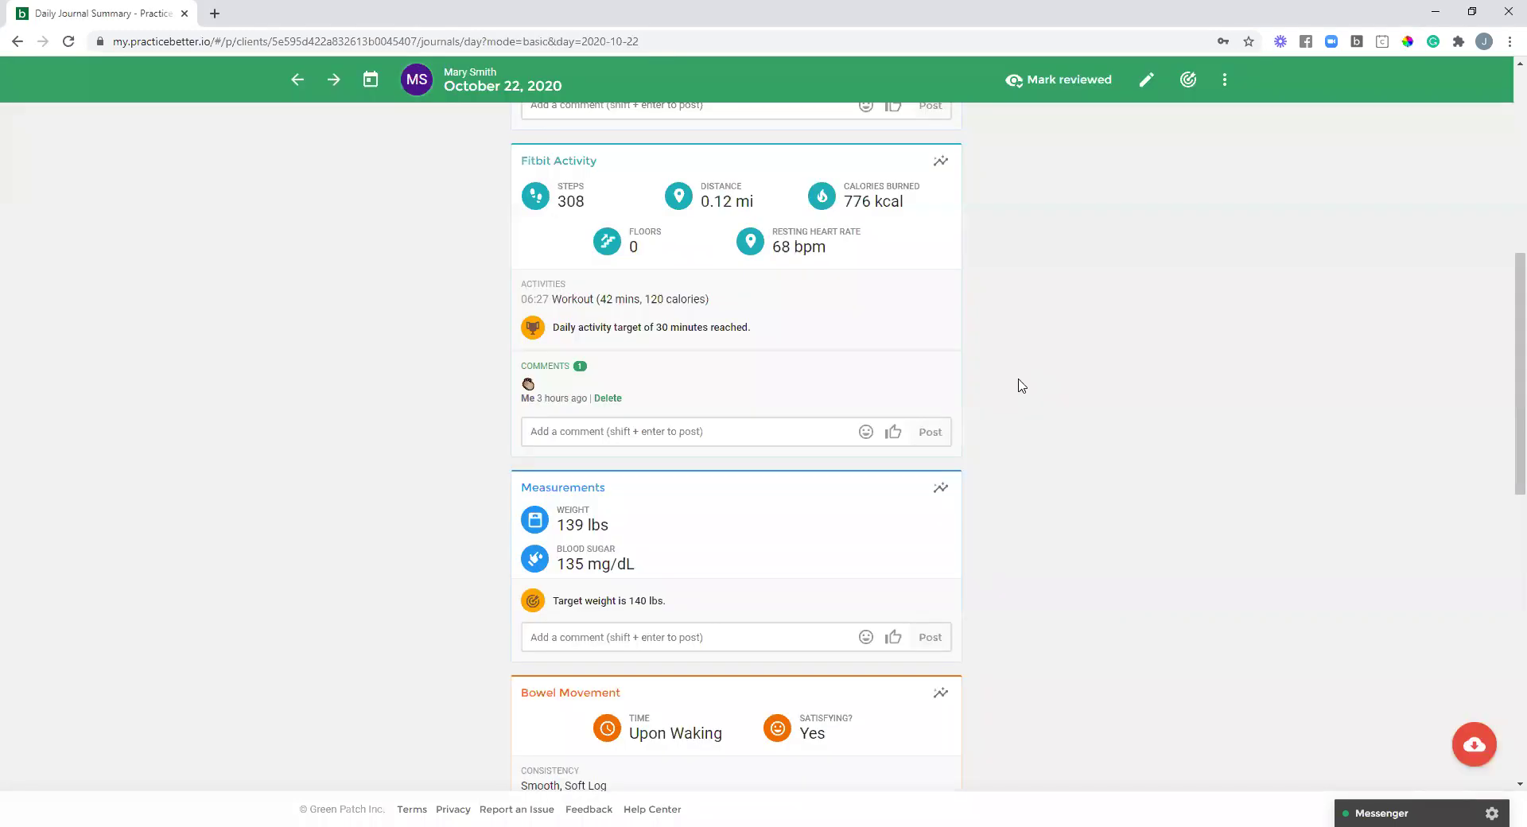
- Look over the bowel movement, mood and activity entries in the October 22 lifestyle journal again
scroll(1021, 386, down, 8)
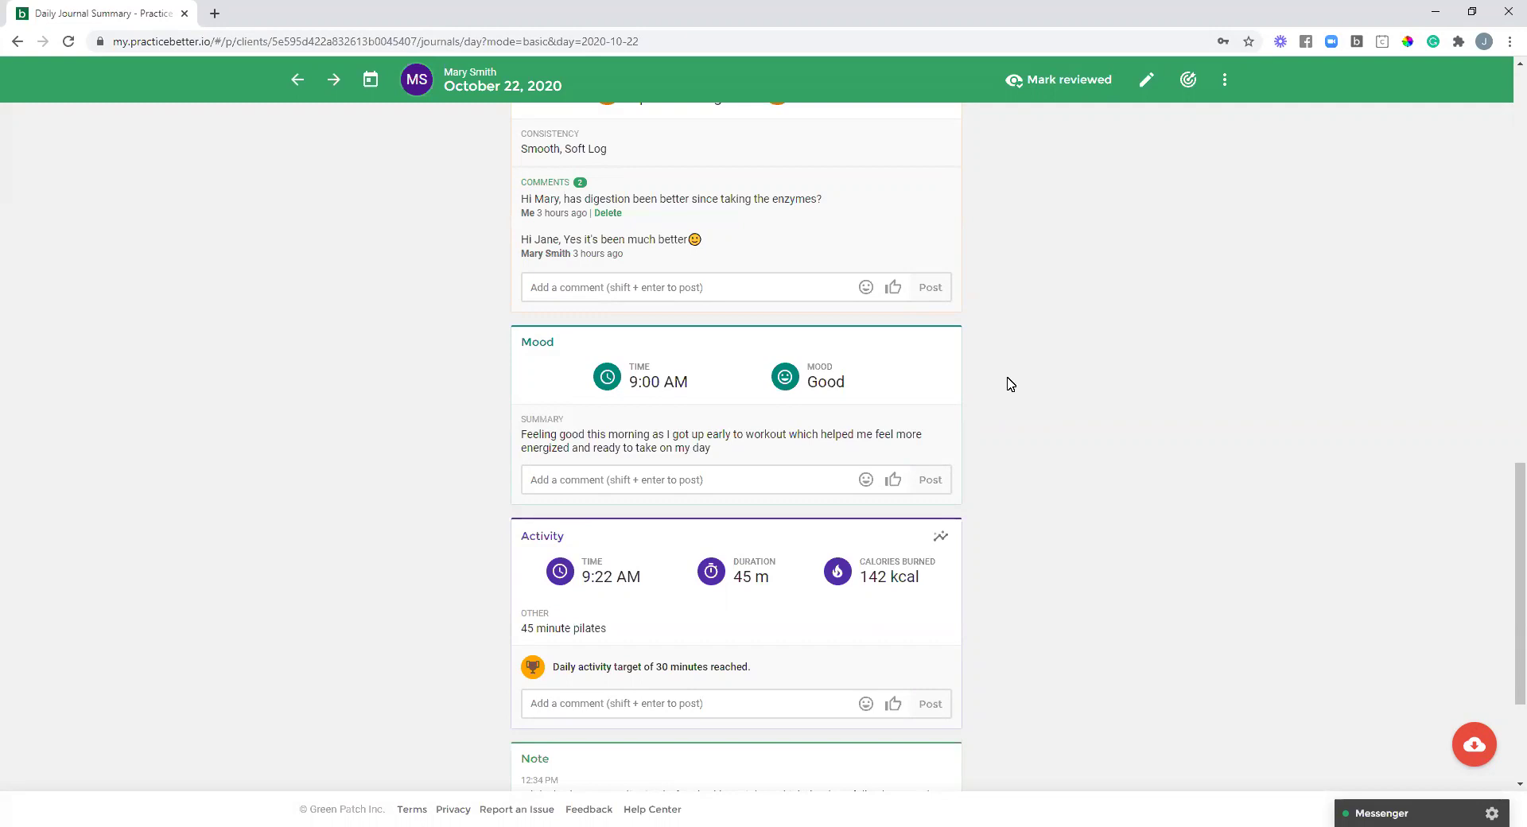
scroll(1014, 389, up, 6)
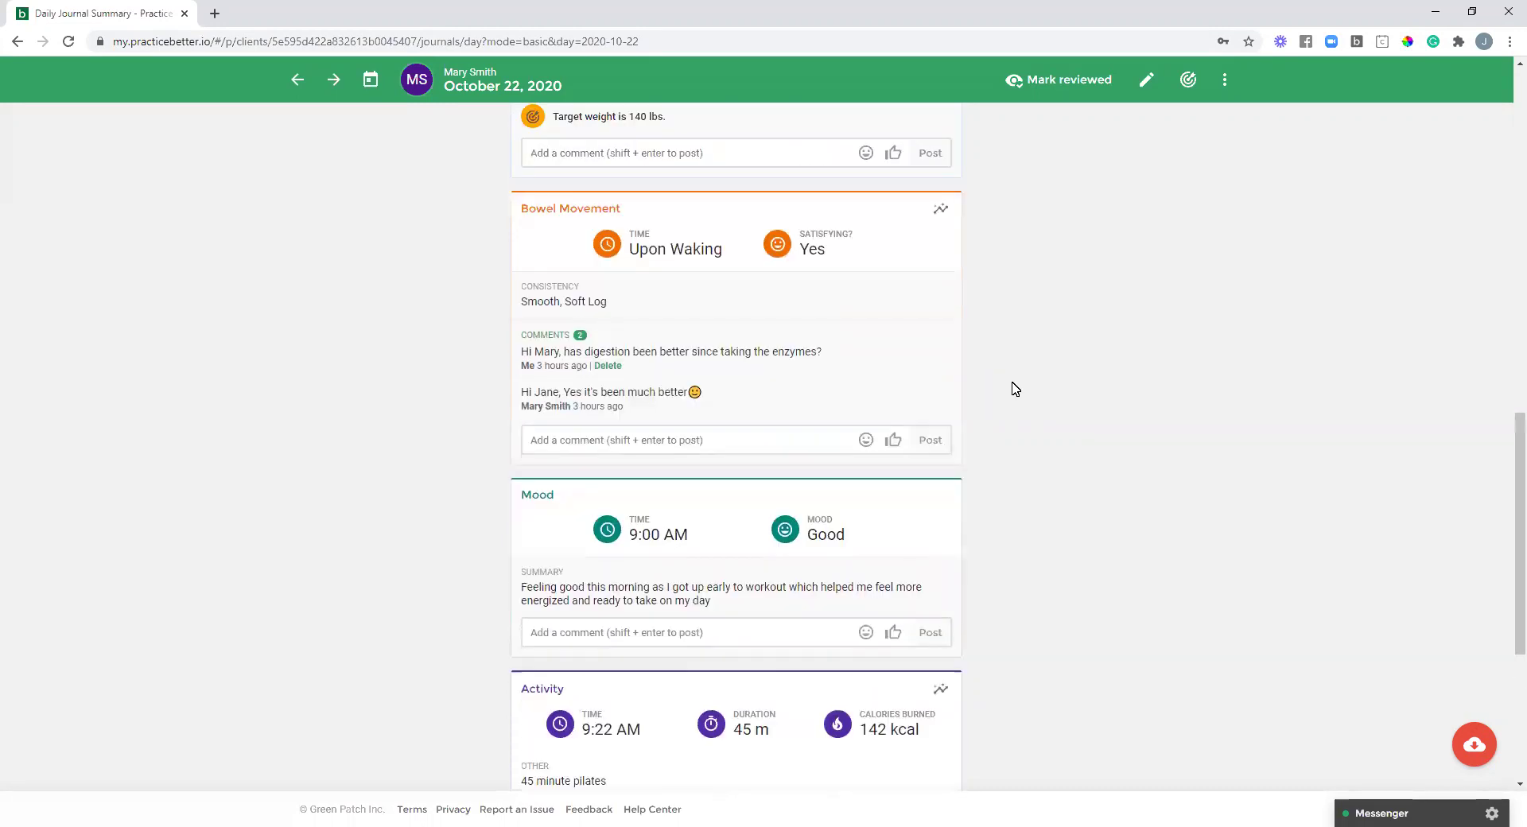
- Open the client's journal analysis and turn off the line display for the primary metric in the Nutrient Consumption chart
scroll(1006, 393, up, 10)
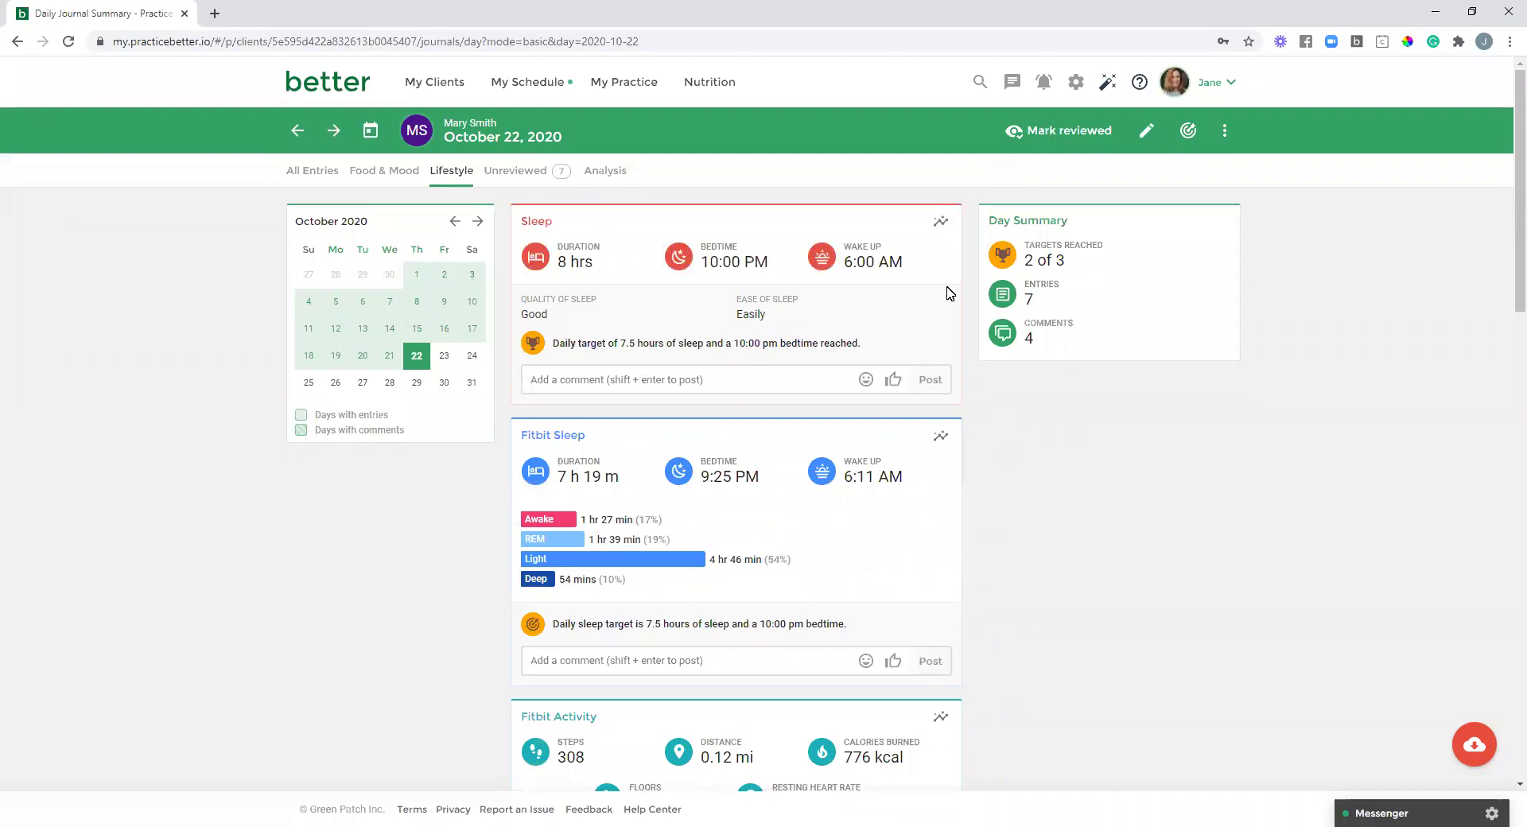
click(605, 177)
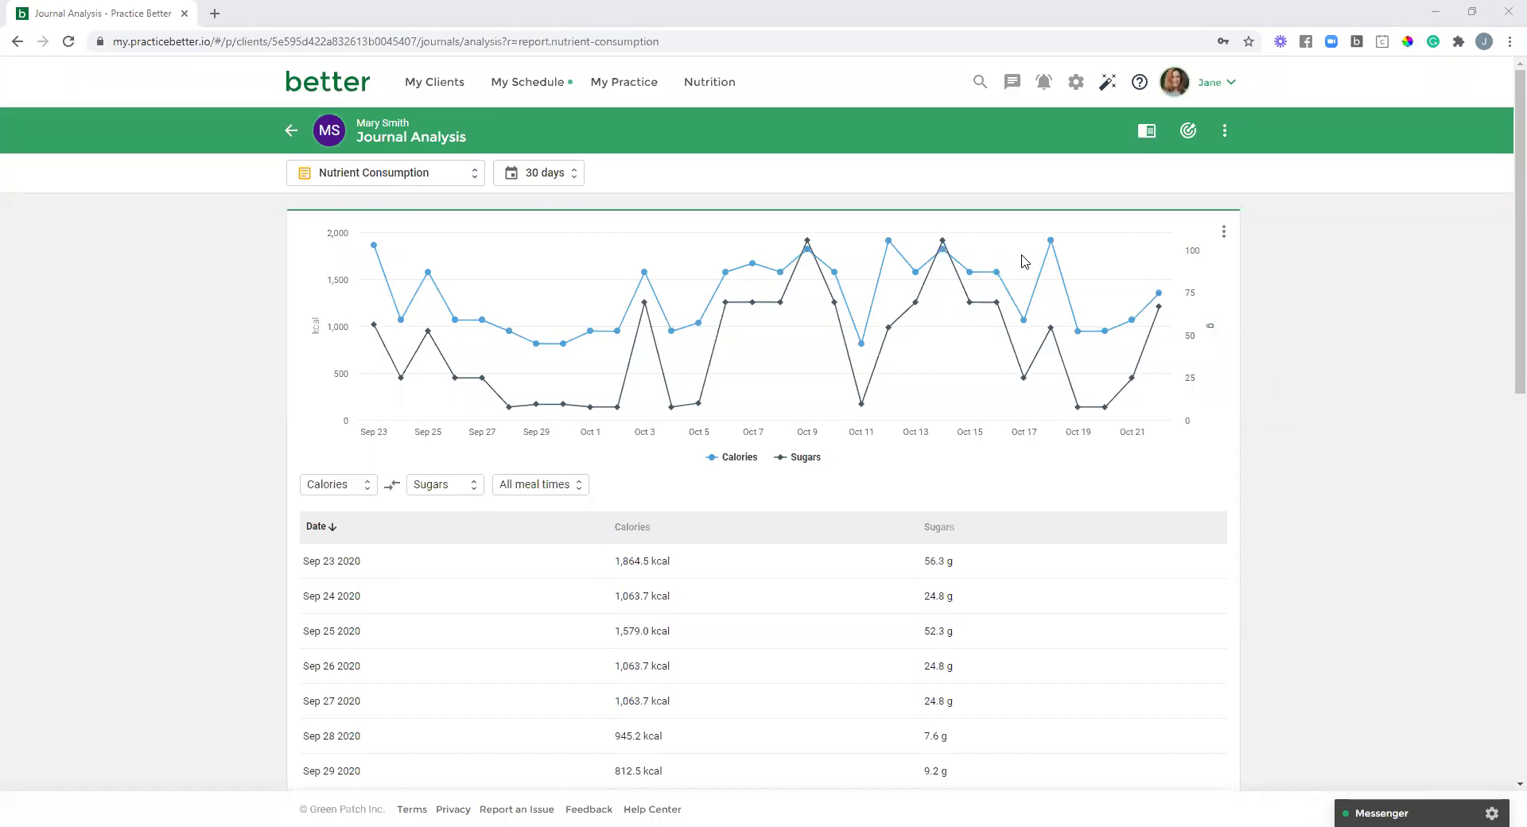
click(1223, 232)
click(1223, 242)
click(1223, 239)
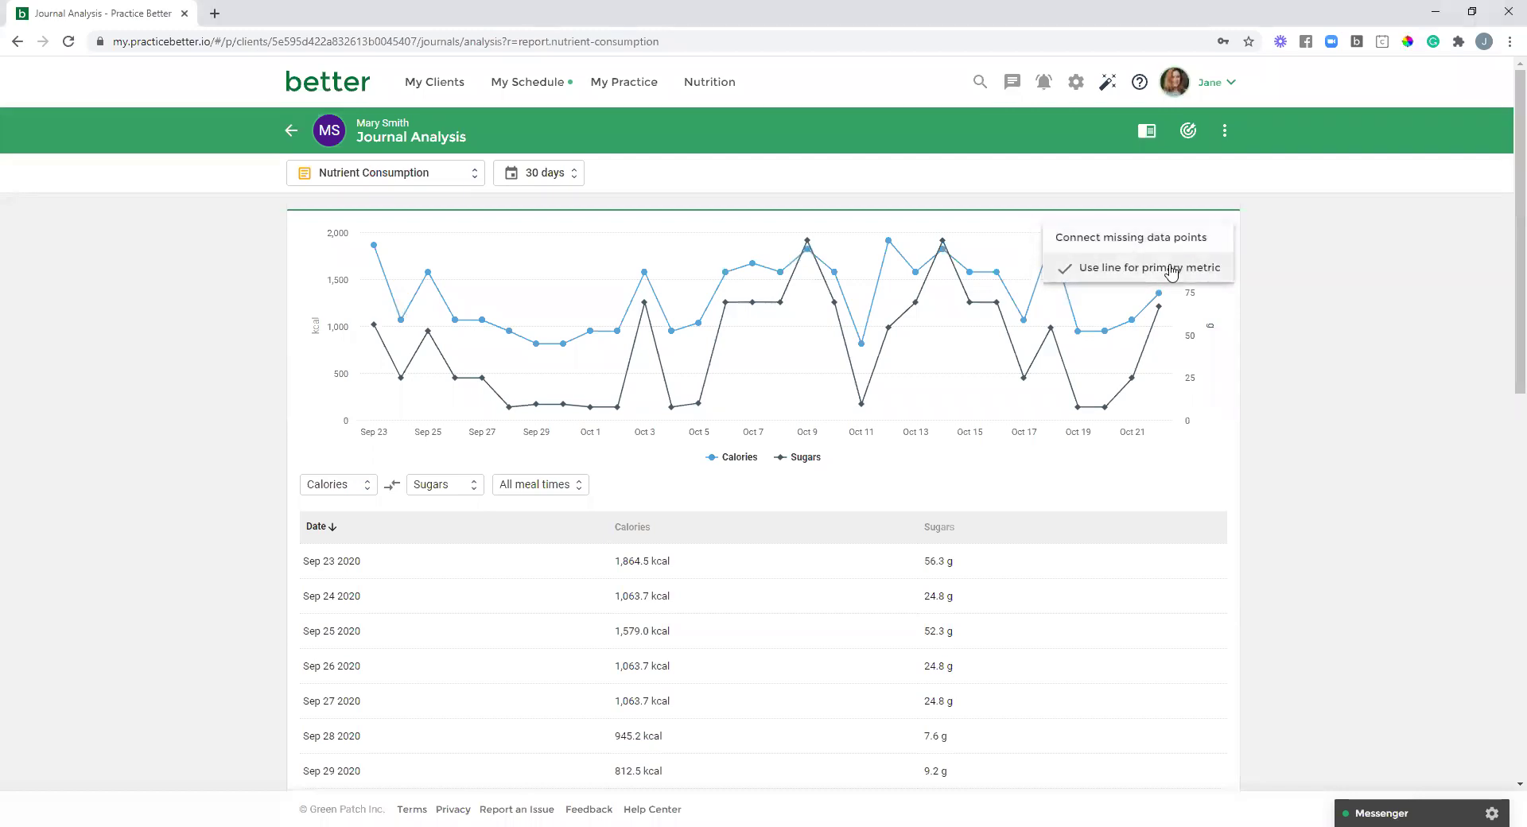
click(1236, 264)
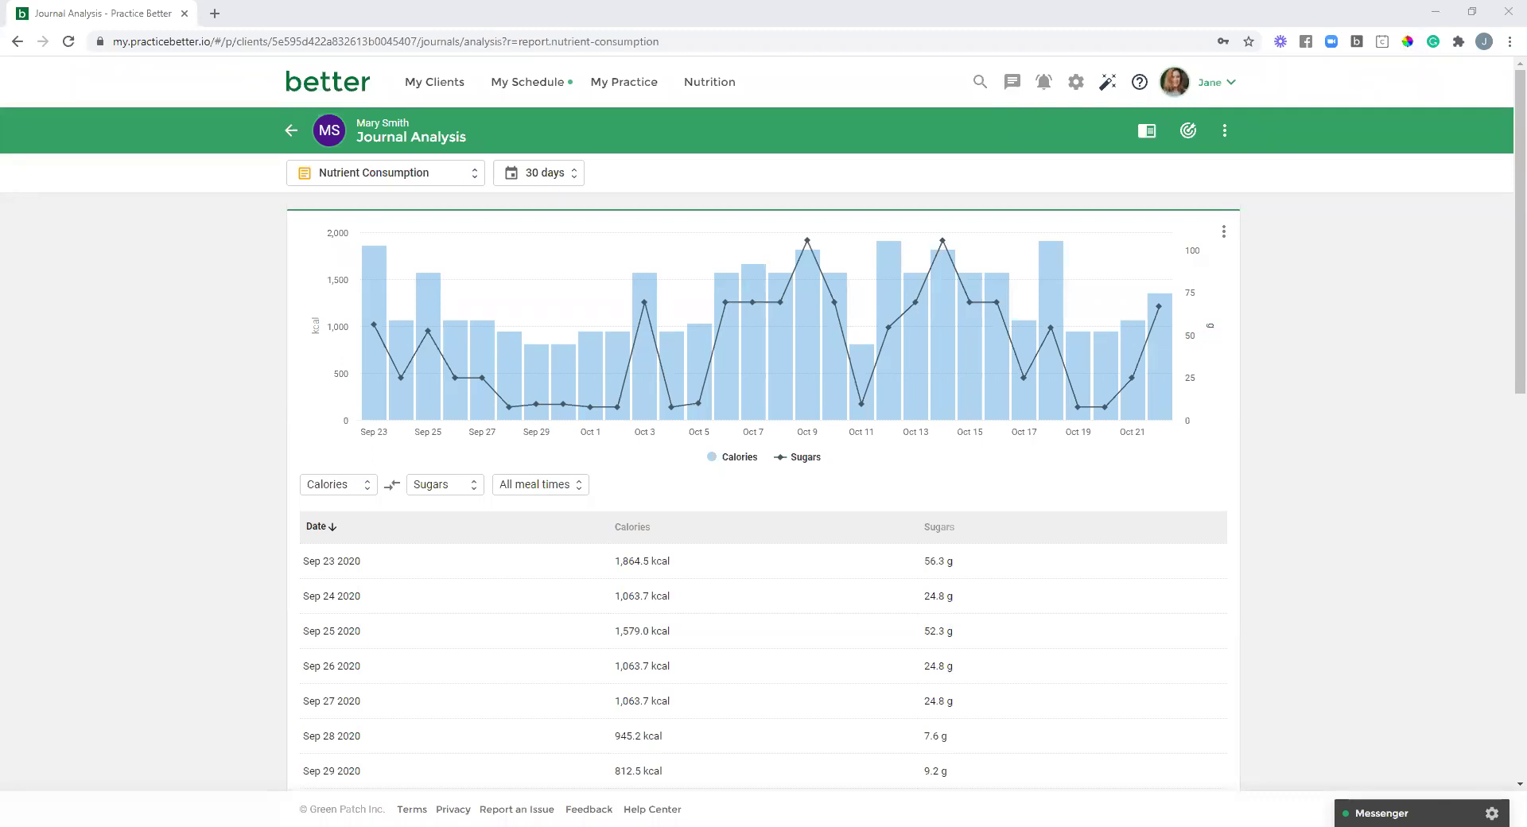
- Examine the report types available in the journal analysis, from Activity to Custom Comparison, keeping Nutrient Consumption
click(468, 177)
scroll(474, 172, up, 1)
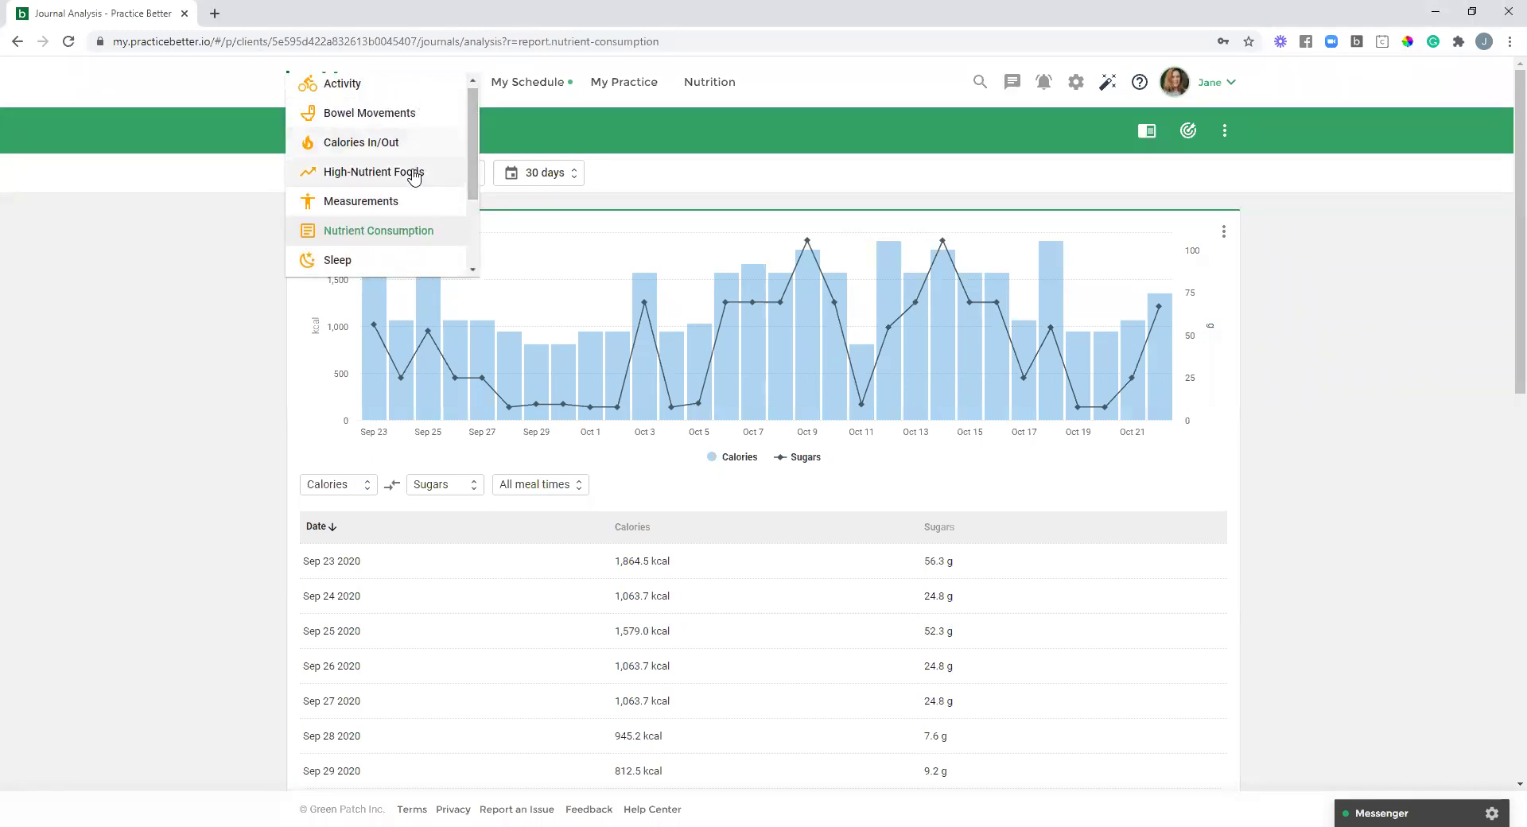
scroll(434, 235, down, 1)
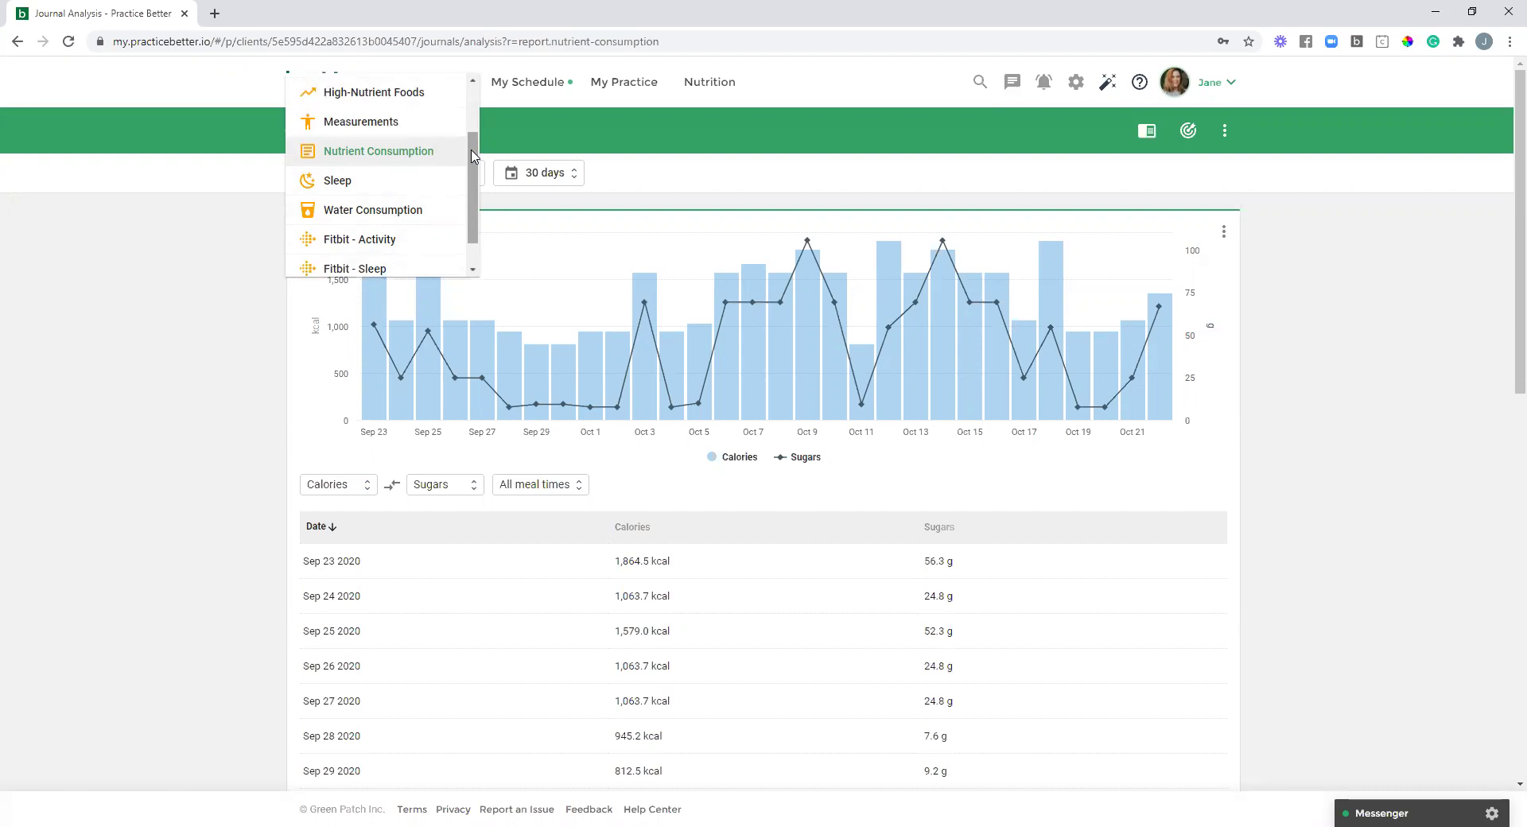
drag(472, 155, 472, 174)
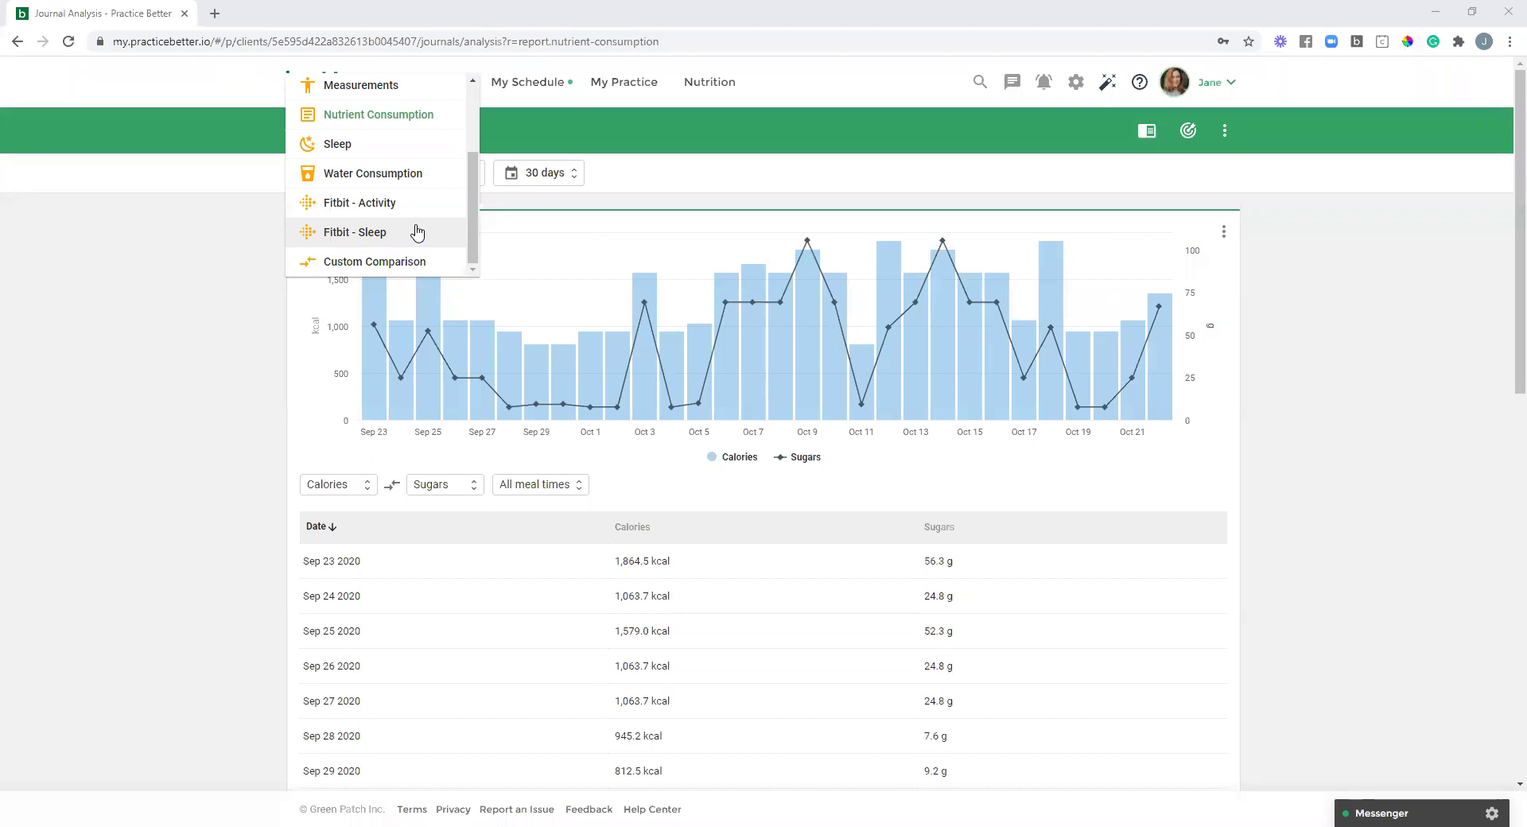
drag(472, 197, 469, 129)
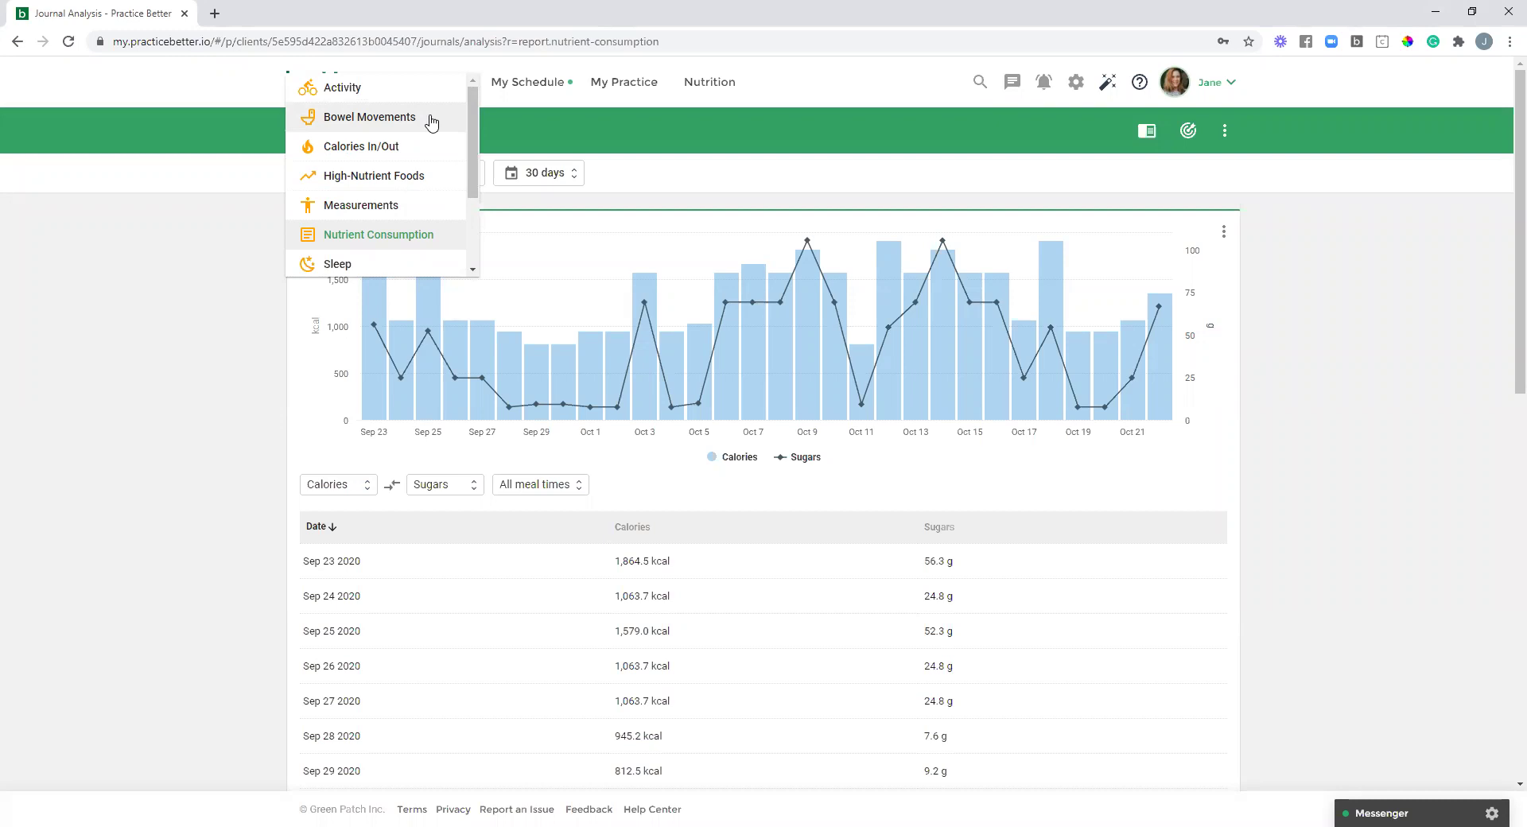
click(636, 175)
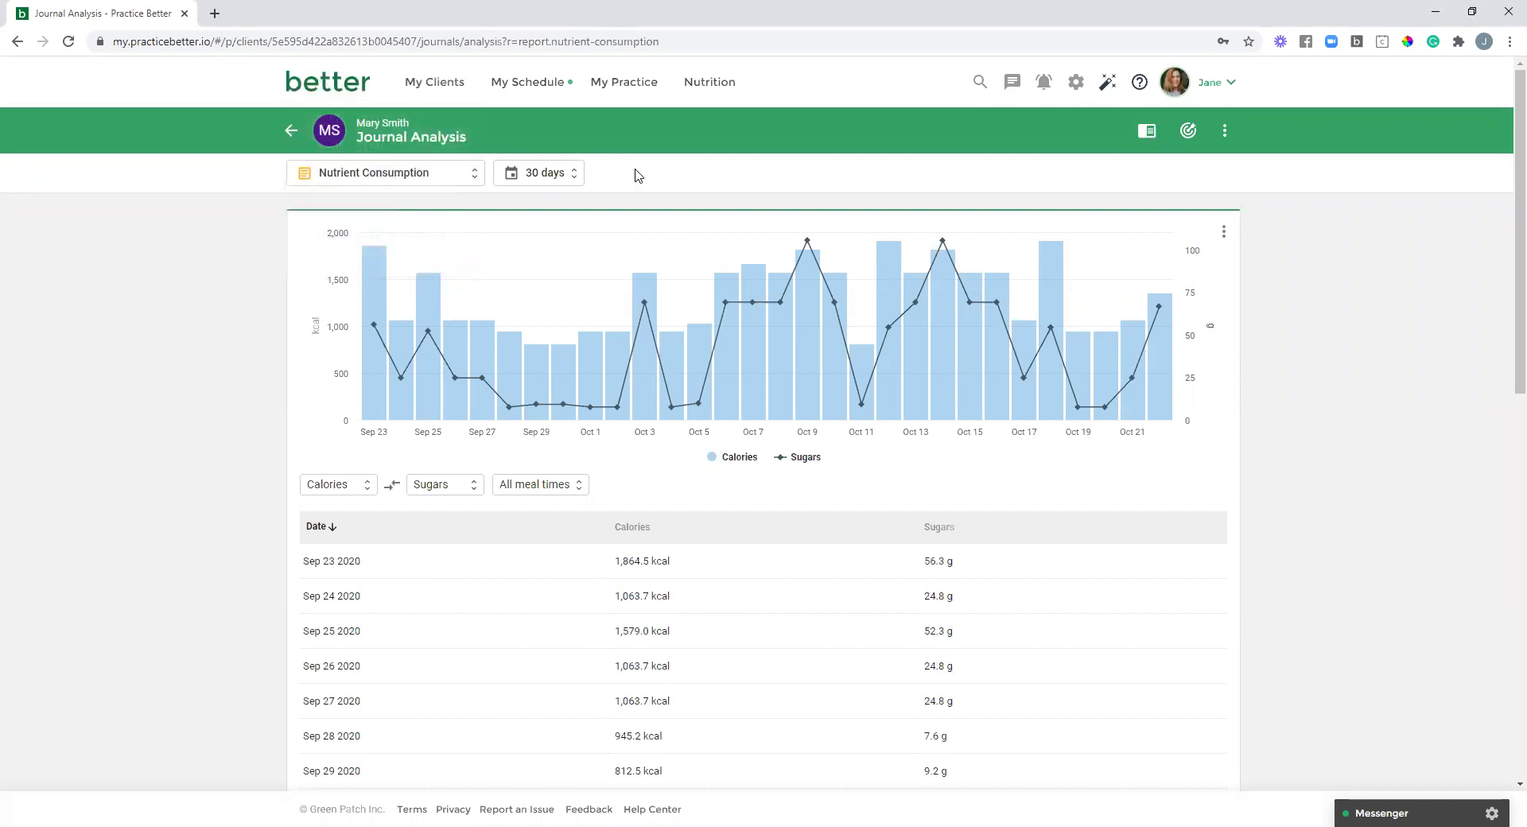
- Toggle the line display for the primary metric on and off again in the Nutrient Consumption chart
click(1223, 233)
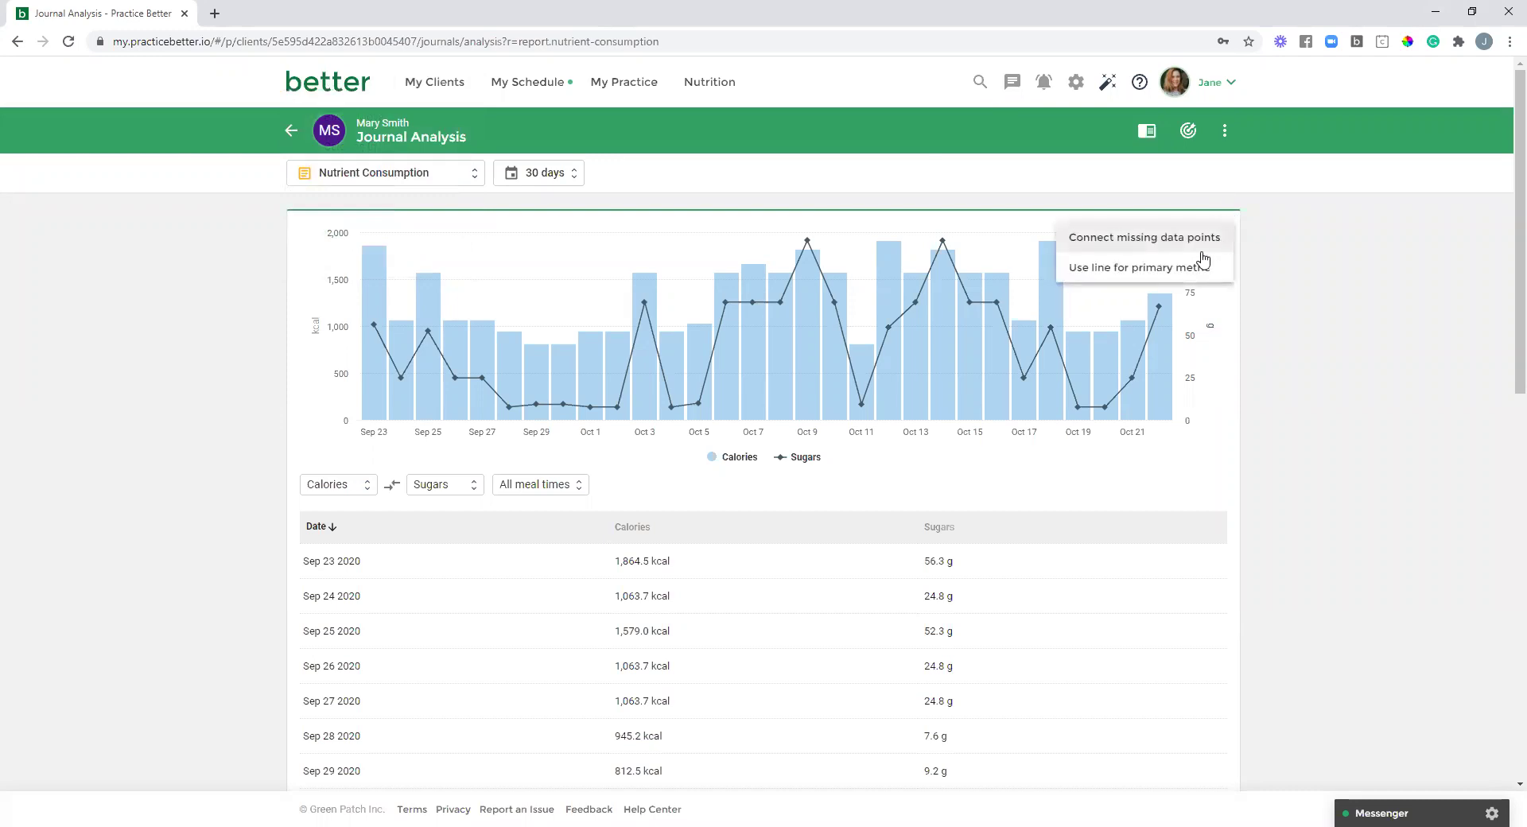
click(1145, 272)
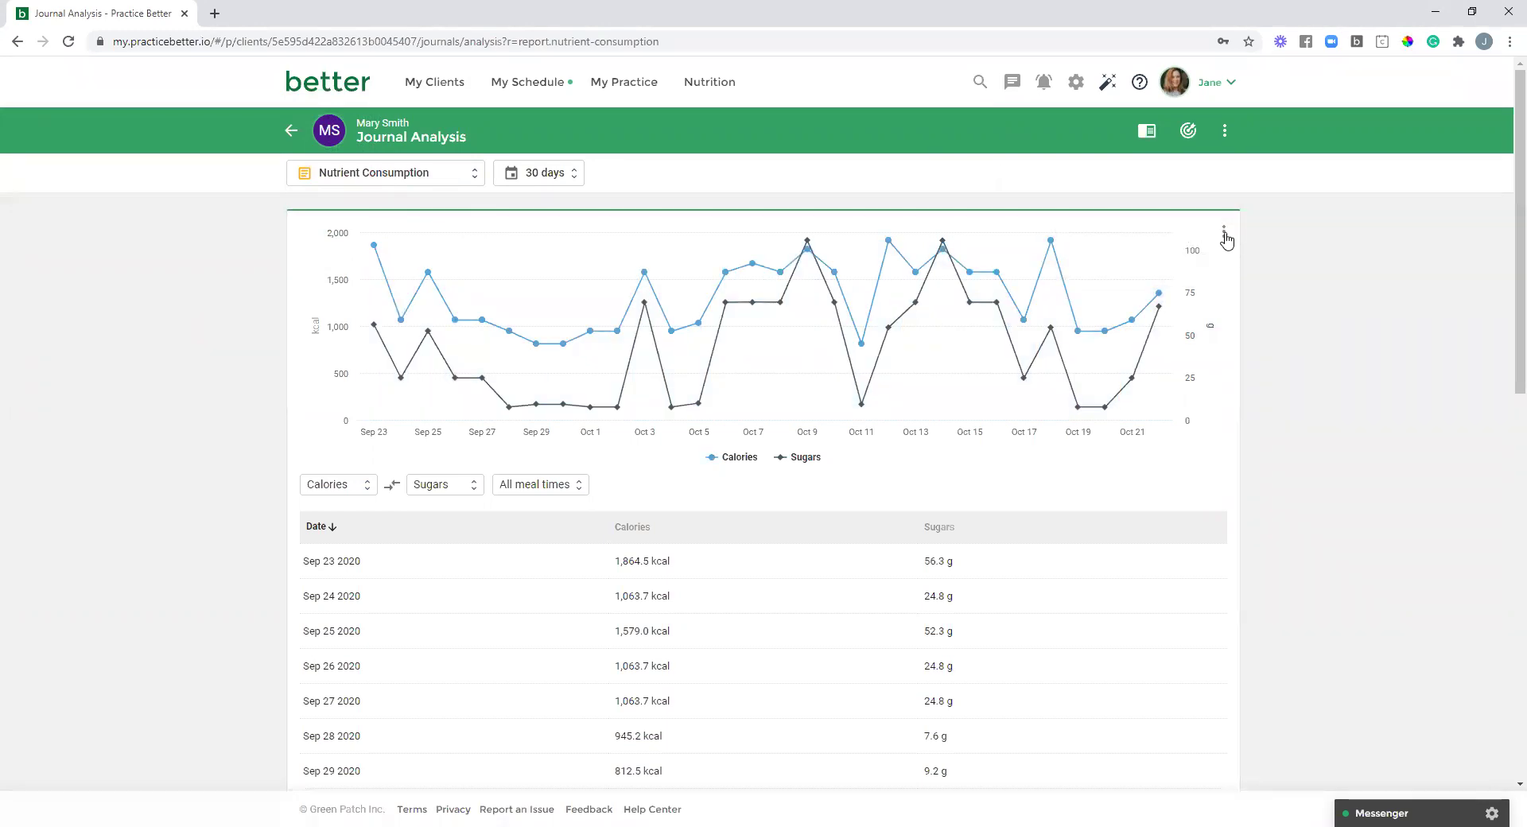
click(1225, 237)
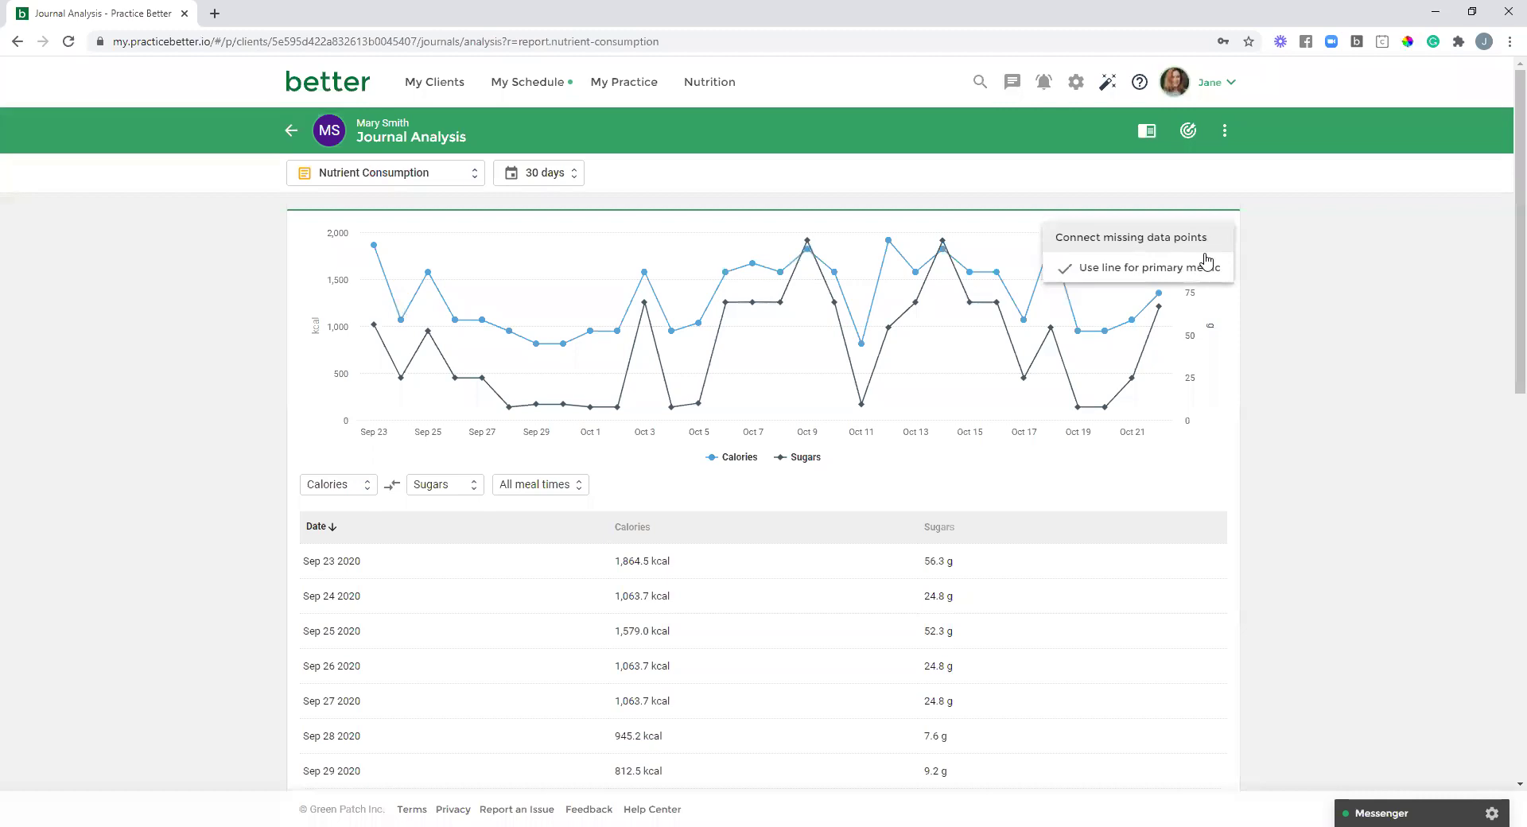
click(1160, 271)
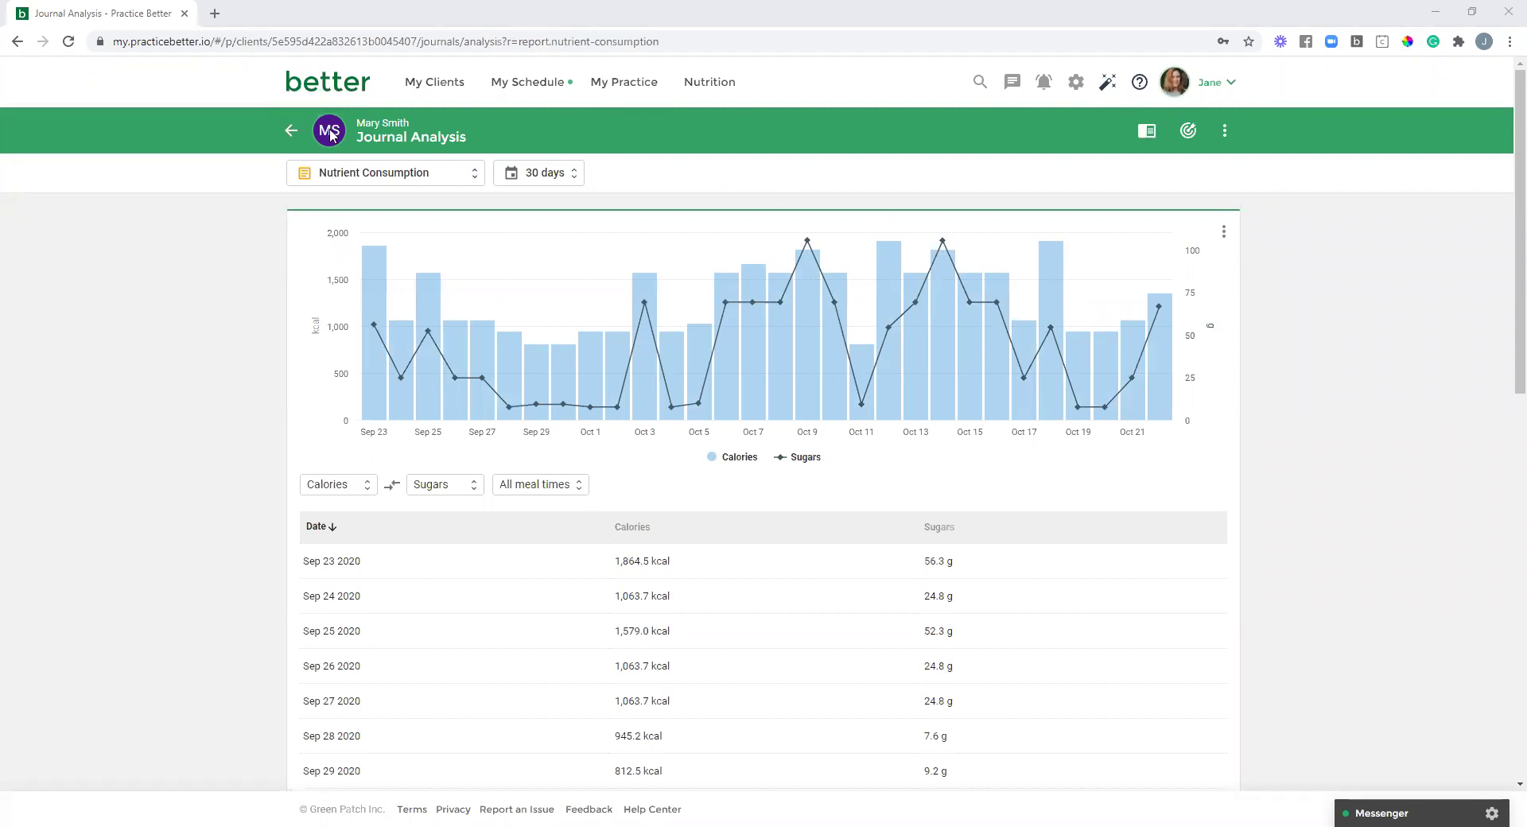
- Return to the October 22 journal, reopen its analysis and look over the report types again
click(288, 132)
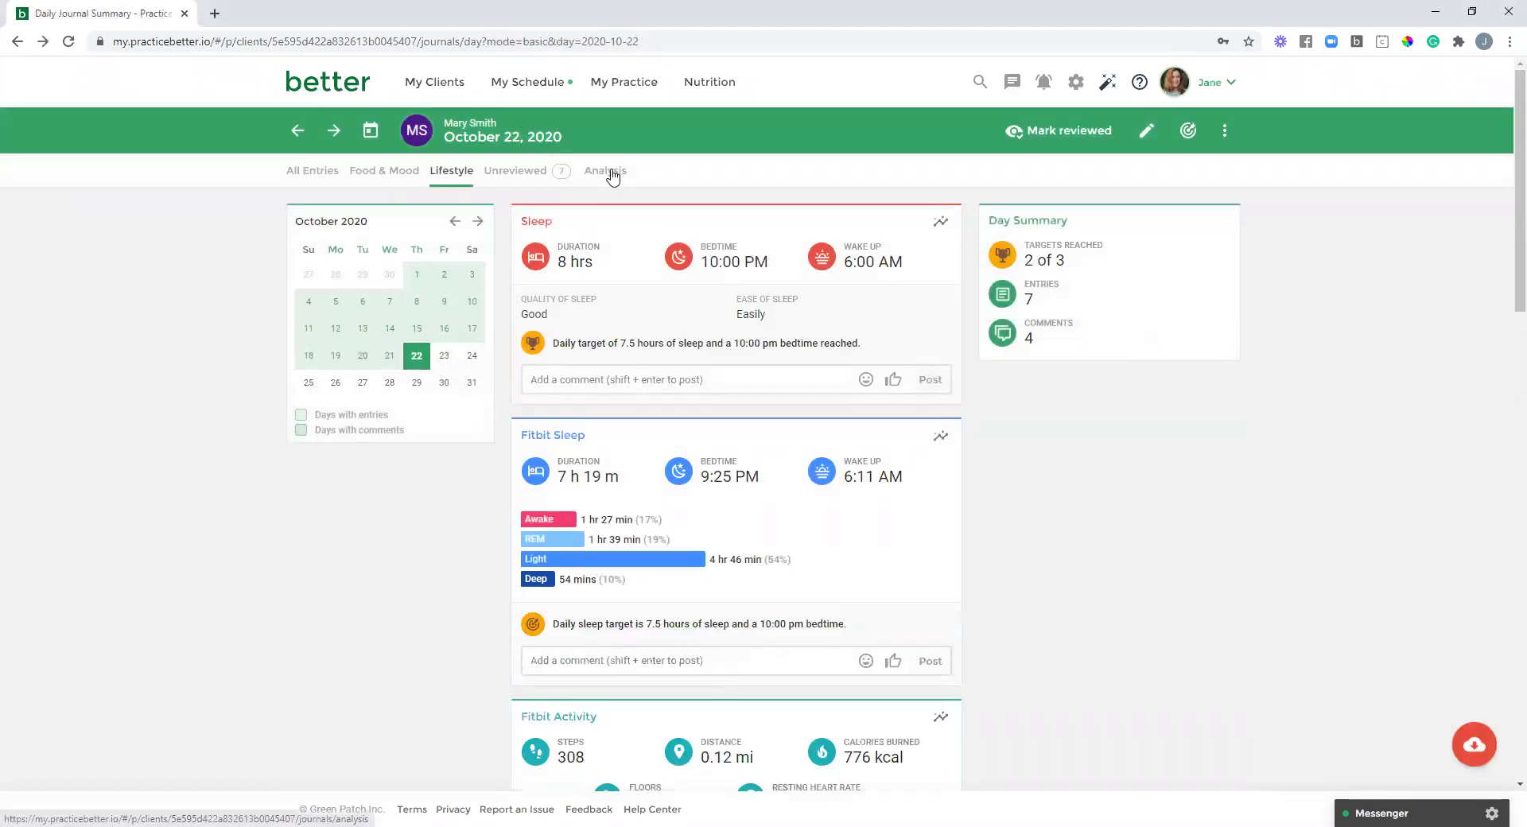
click(613, 175)
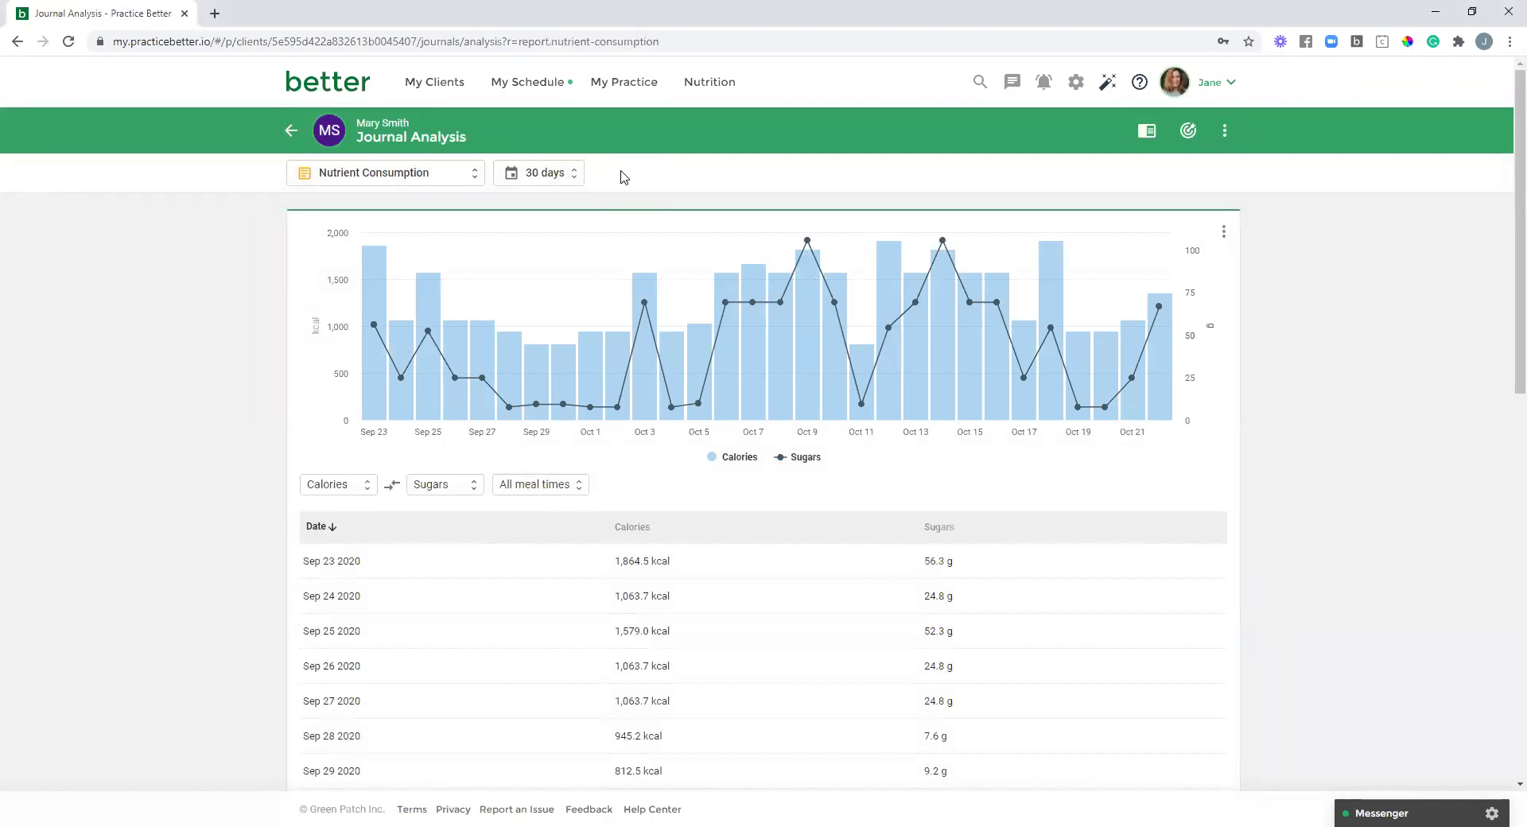
click(419, 182)
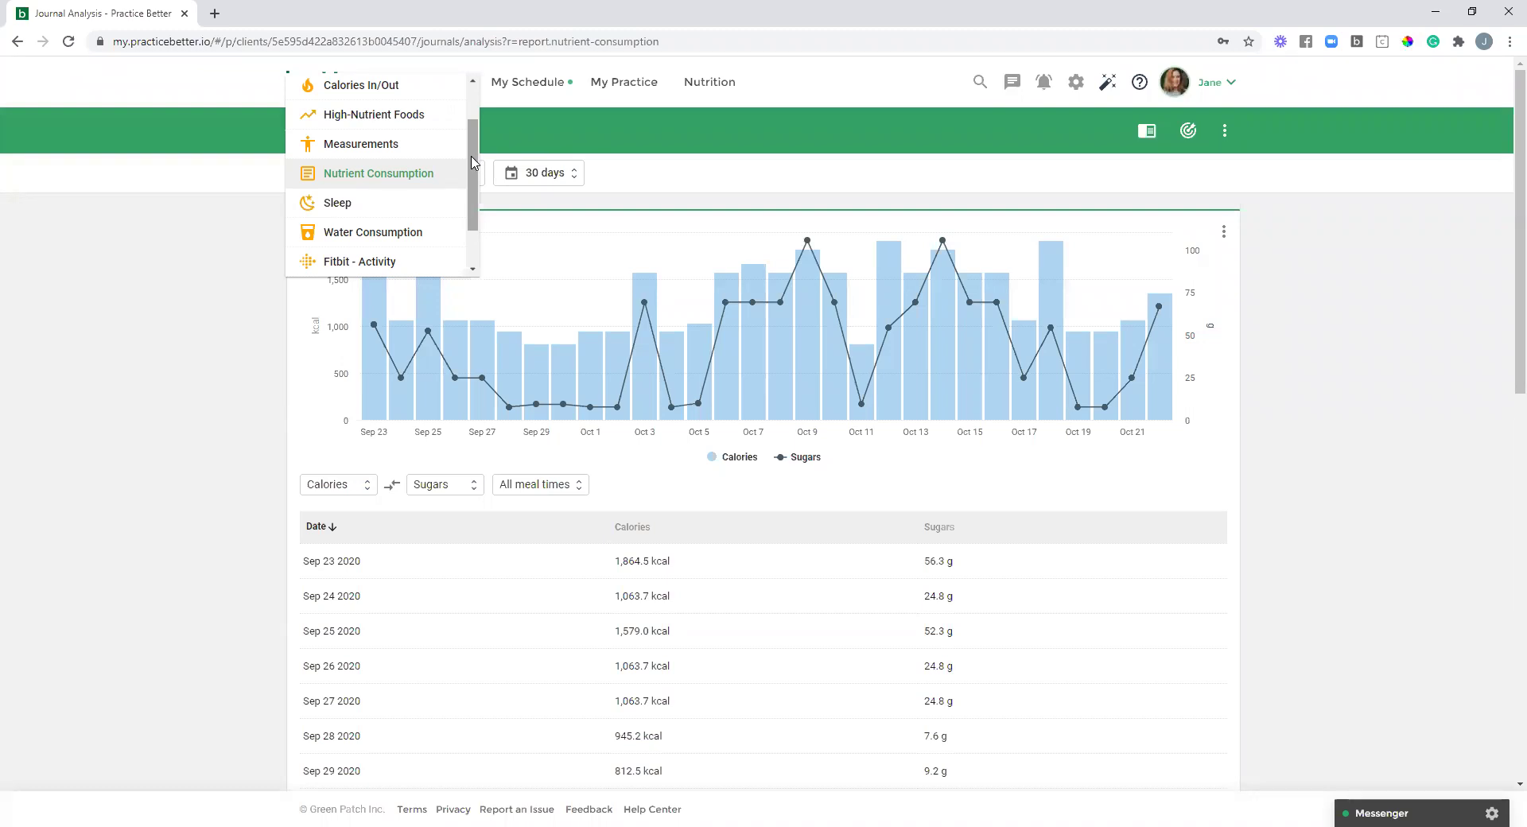
click(632, 172)
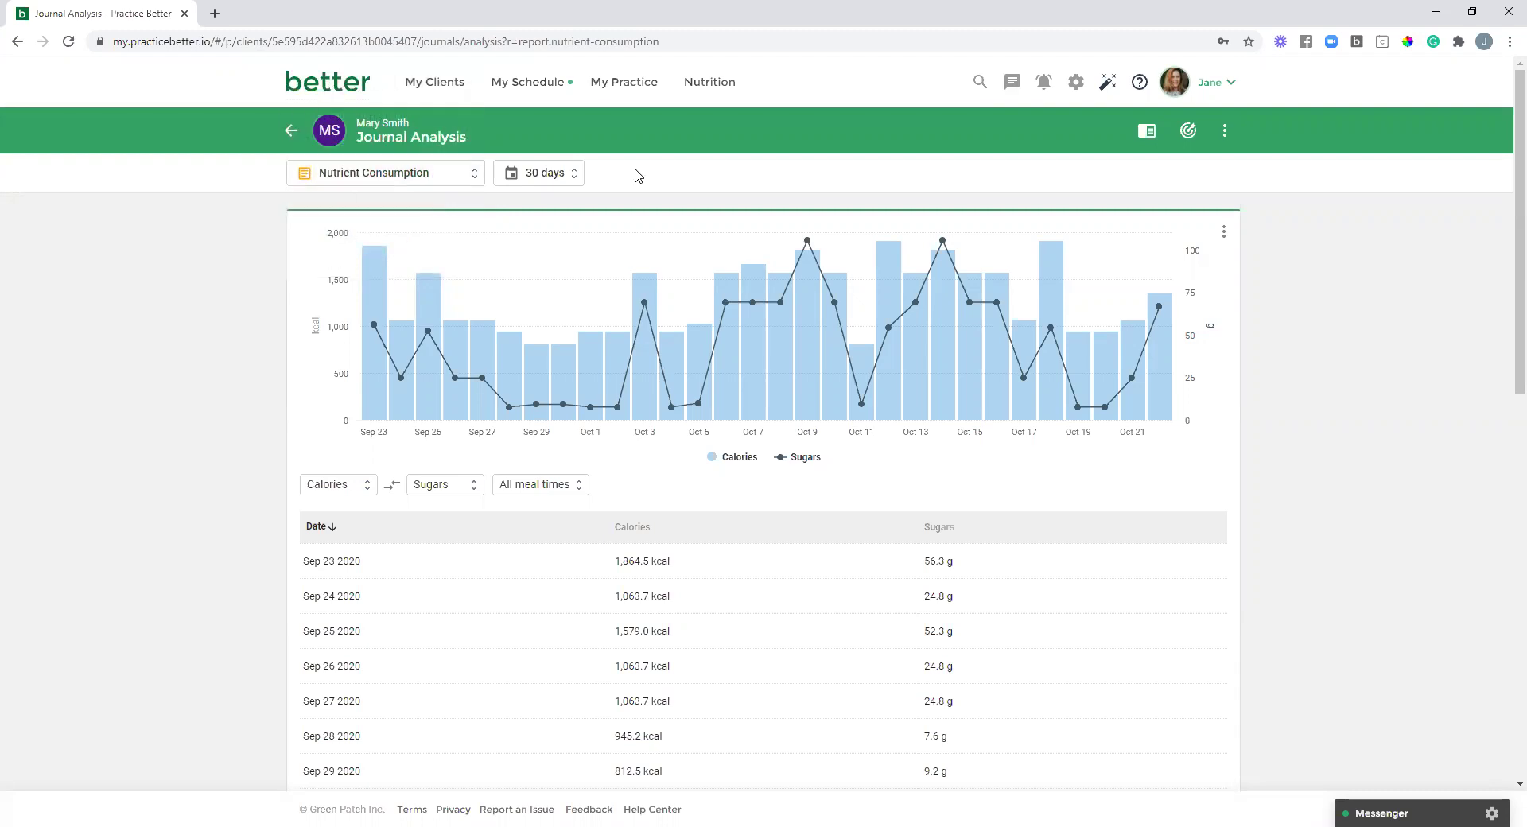
- Examine the date range options from 7 days to Custom and recheck the report types, keeping 30 days and Nutrient Consumption
click(564, 180)
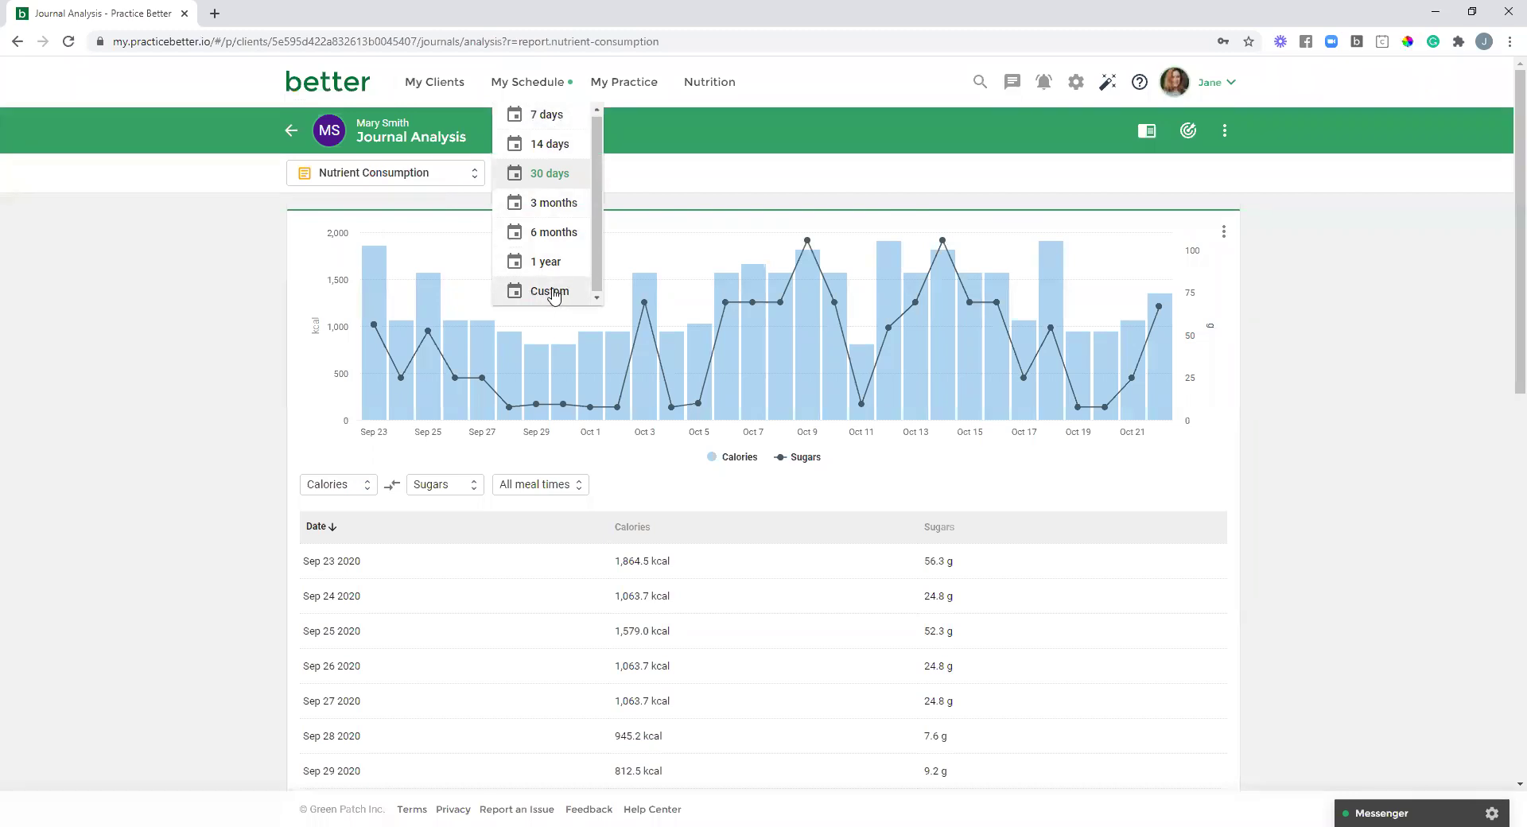
click(648, 173)
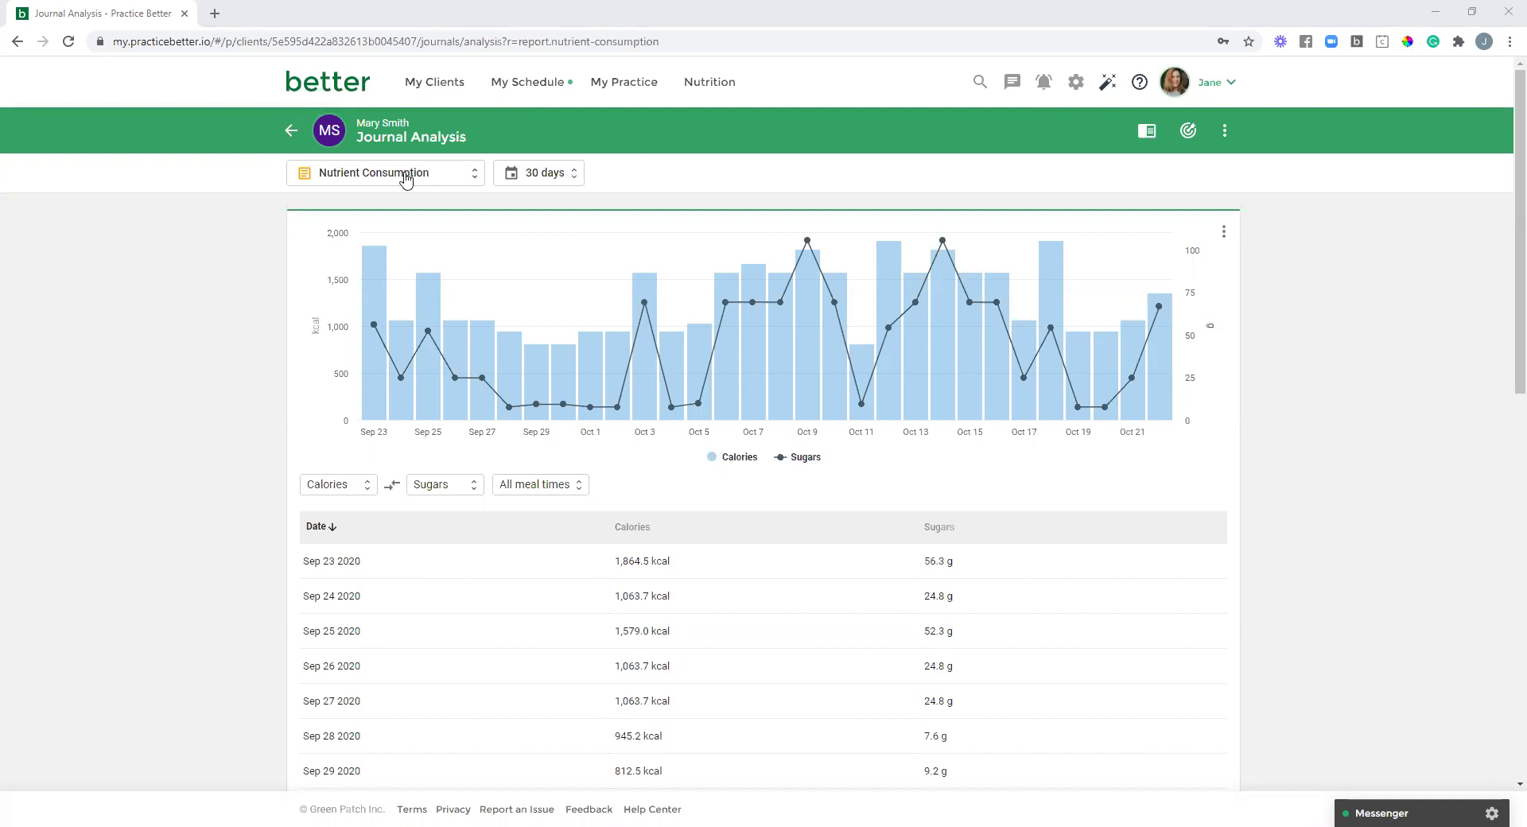
click(401, 173)
click(650, 181)
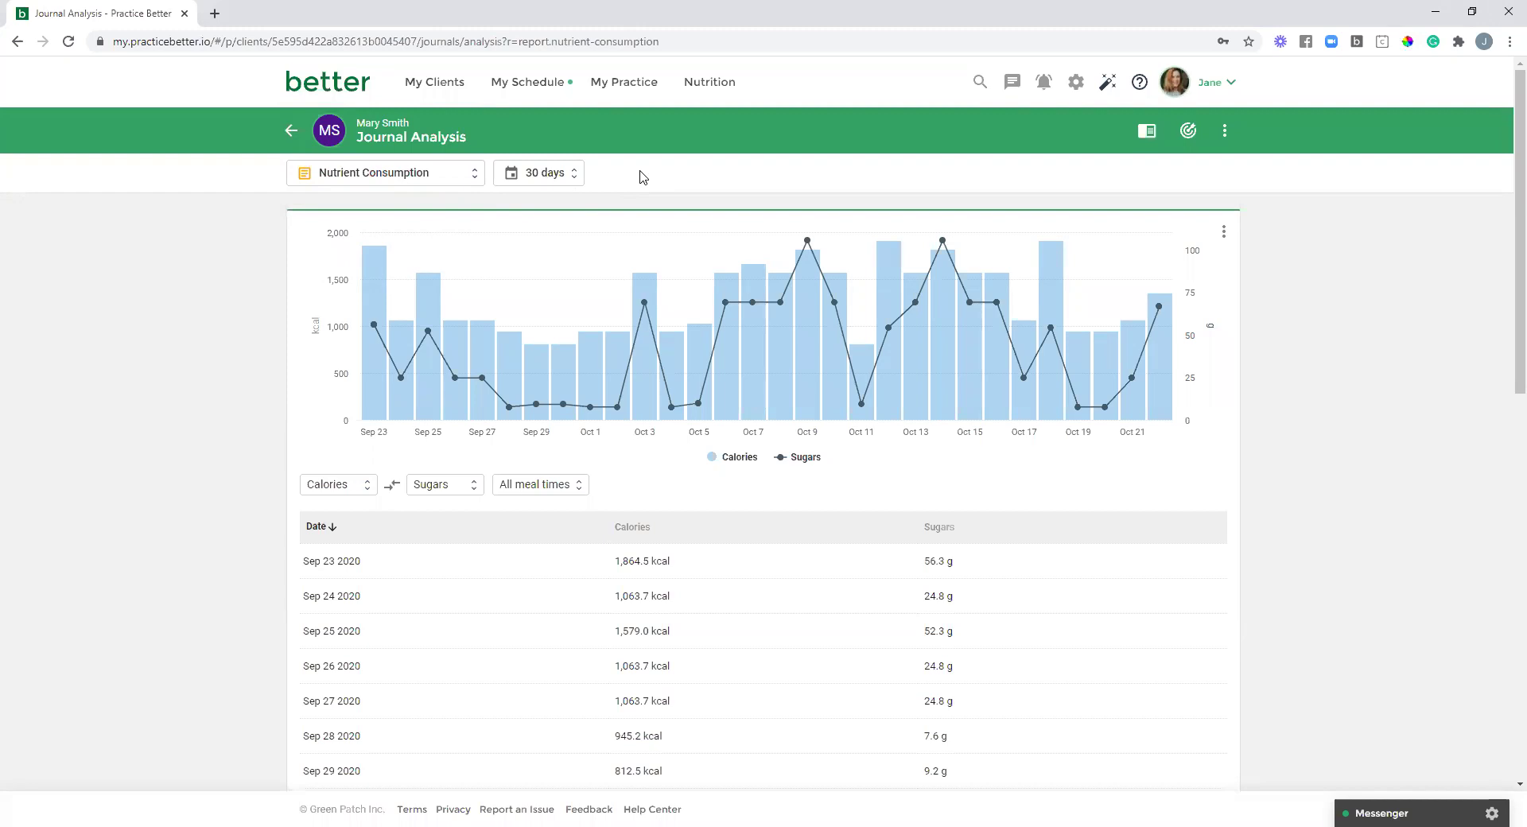
- Examine the primary nutrient, comparison nutrient and meal time options, and look over the daily Calories and Sugars table
click(346, 487)
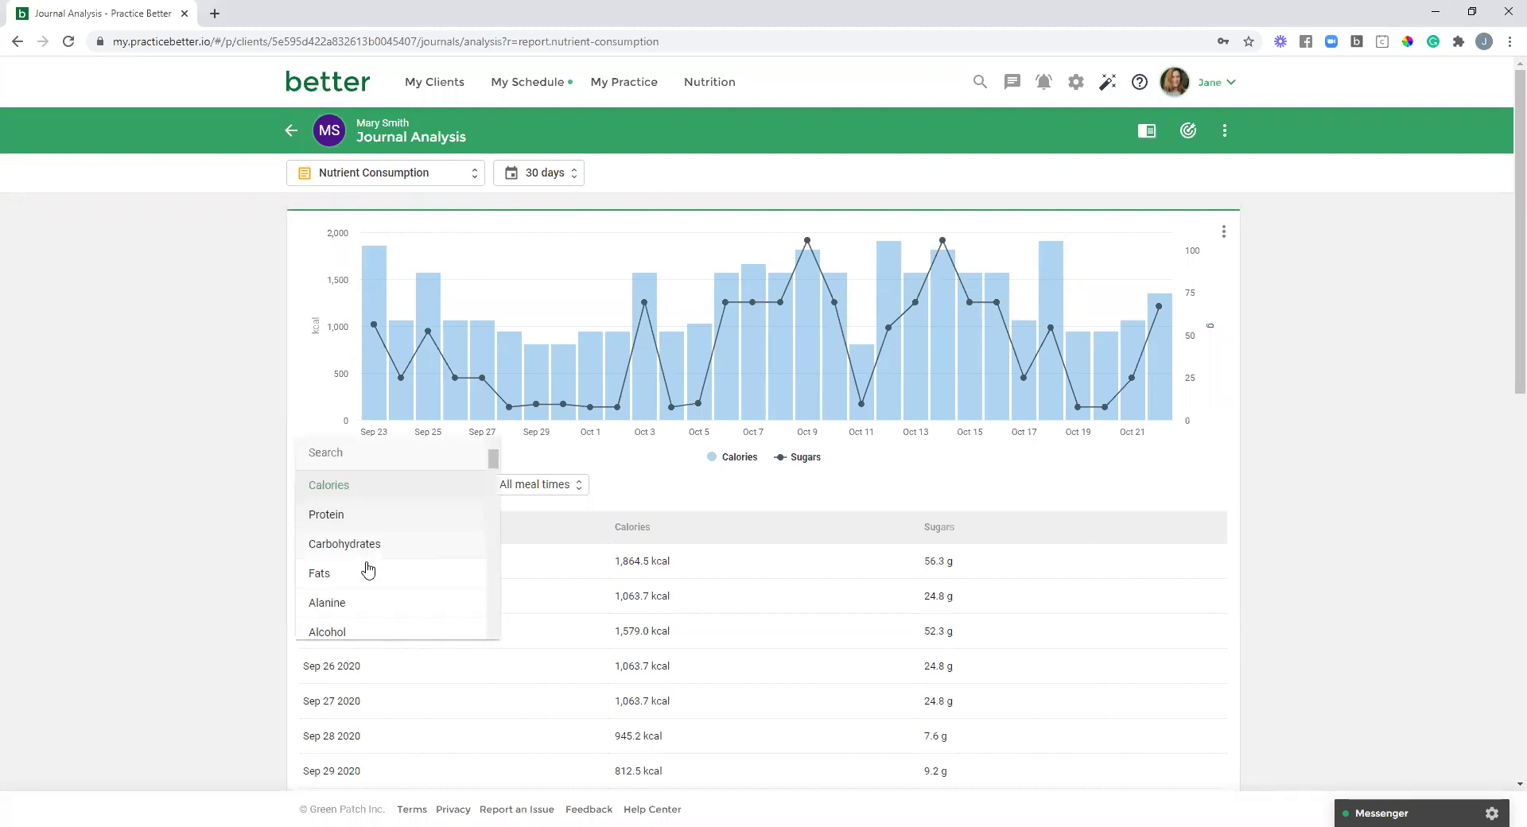
click(318, 415)
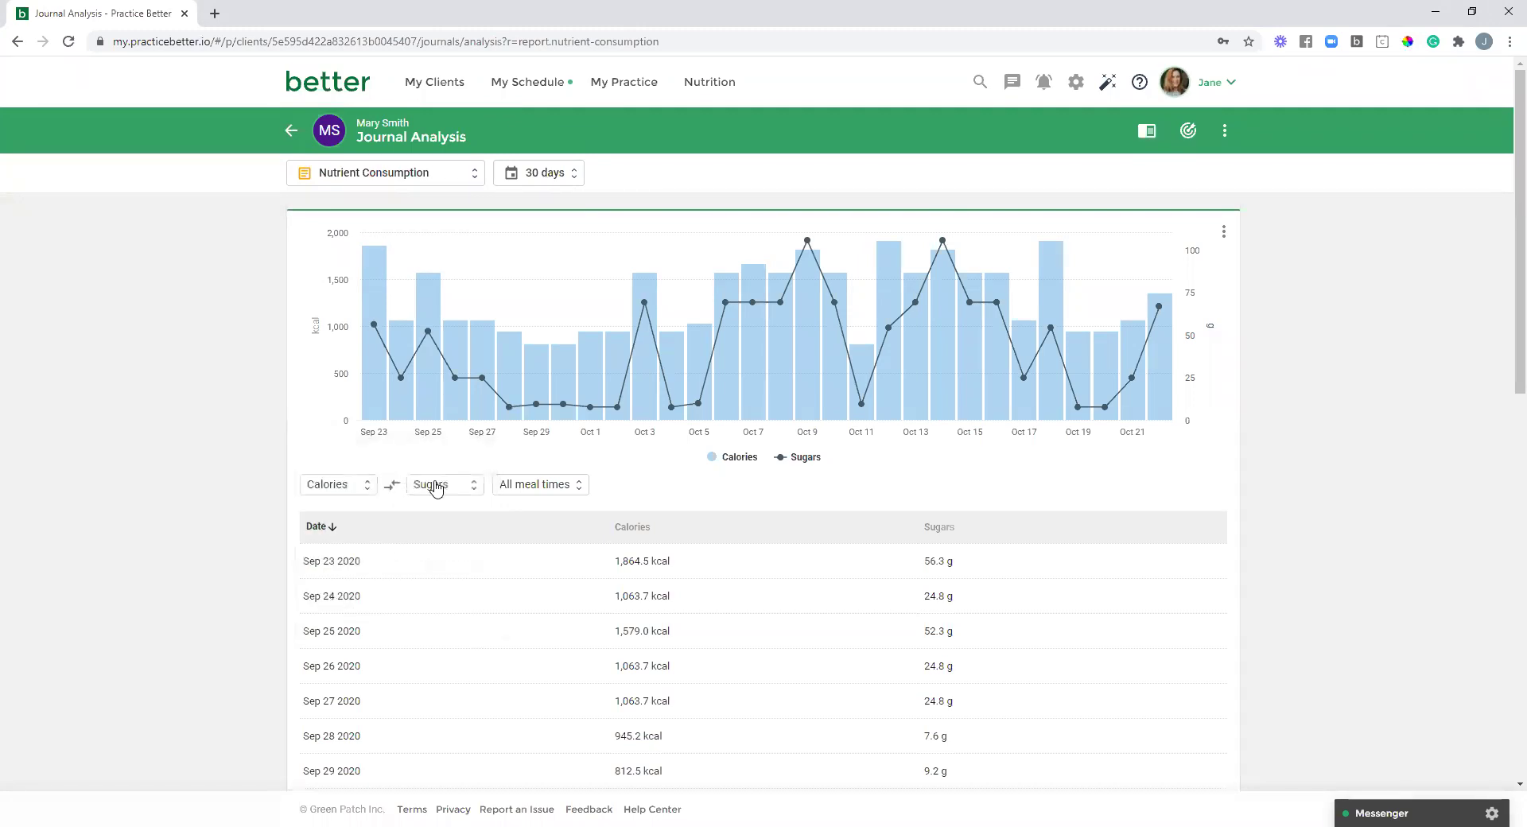
click(445, 485)
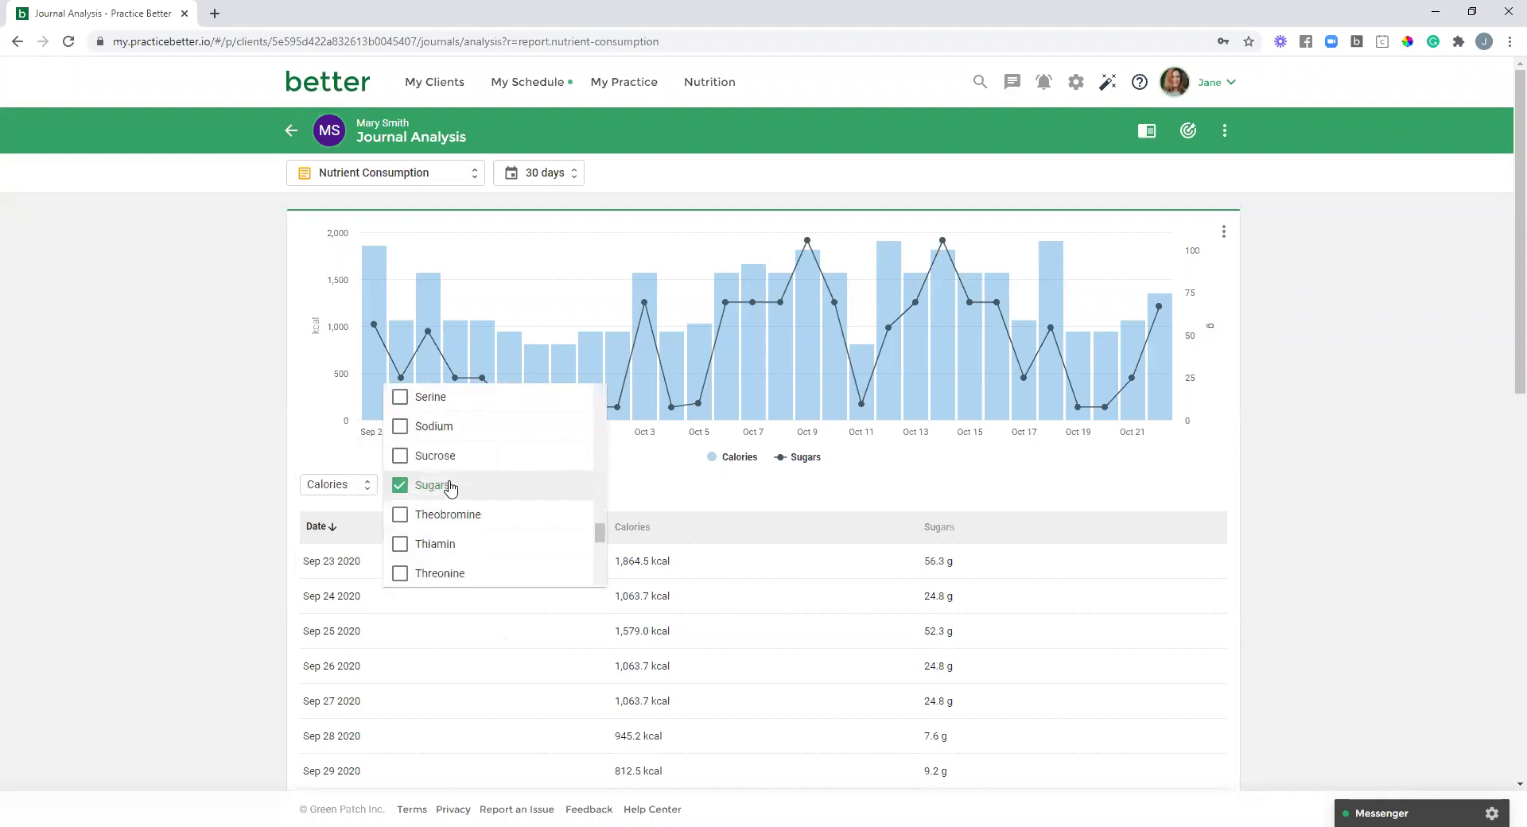
click(699, 495)
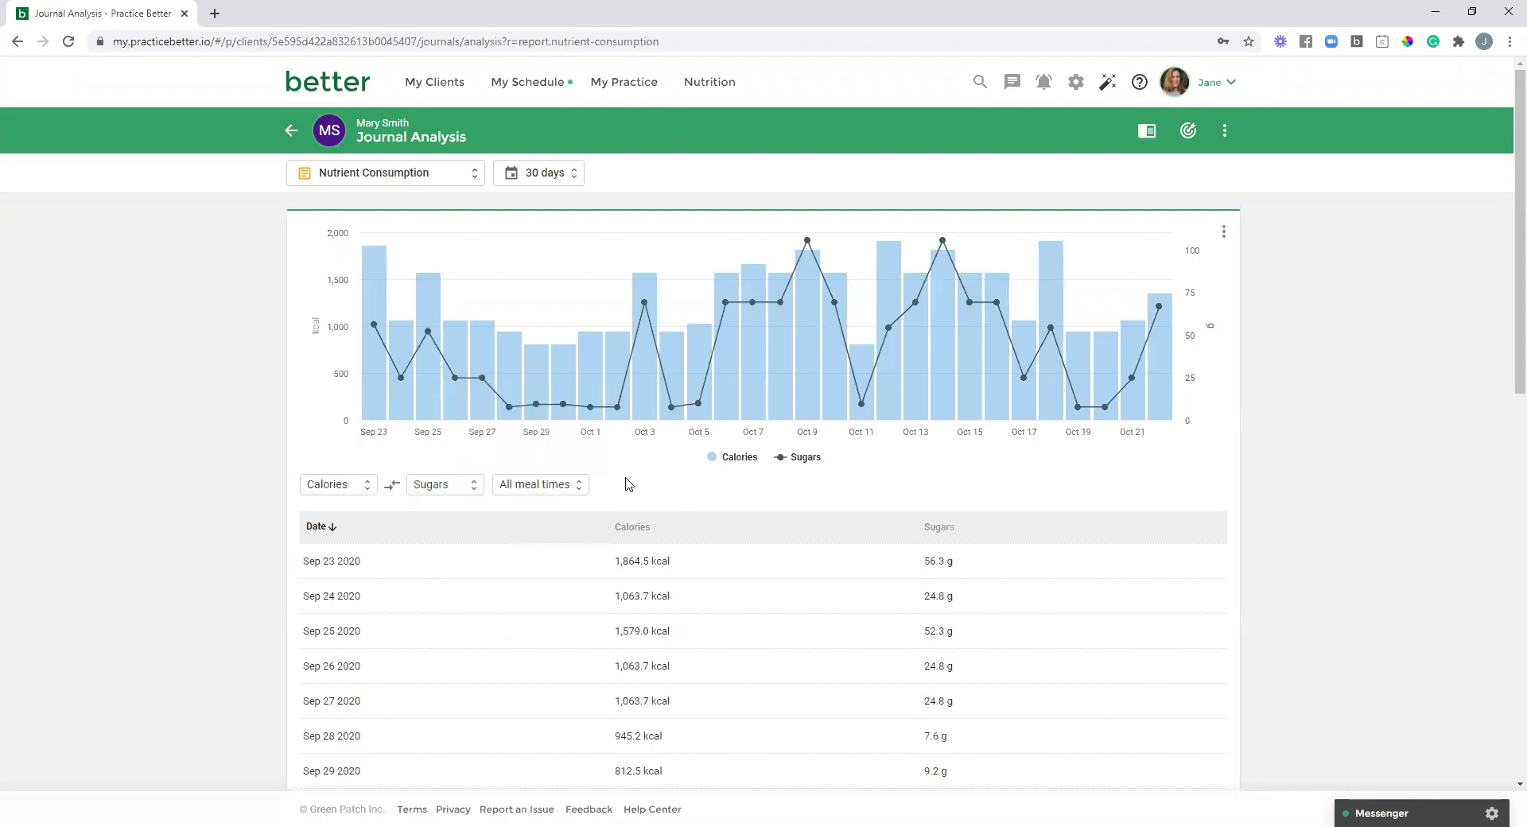
click(579, 492)
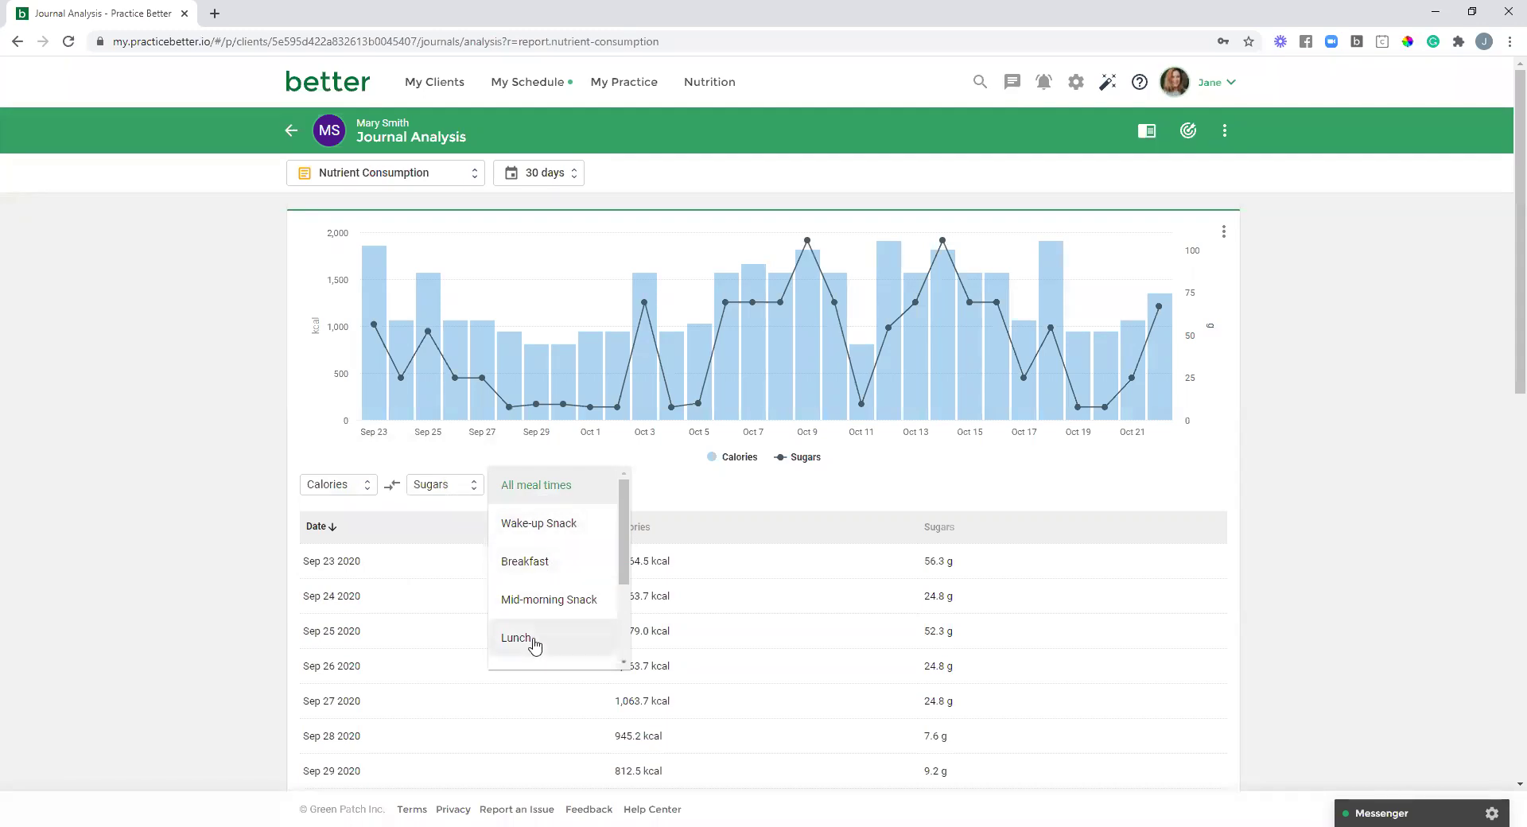
click(659, 489)
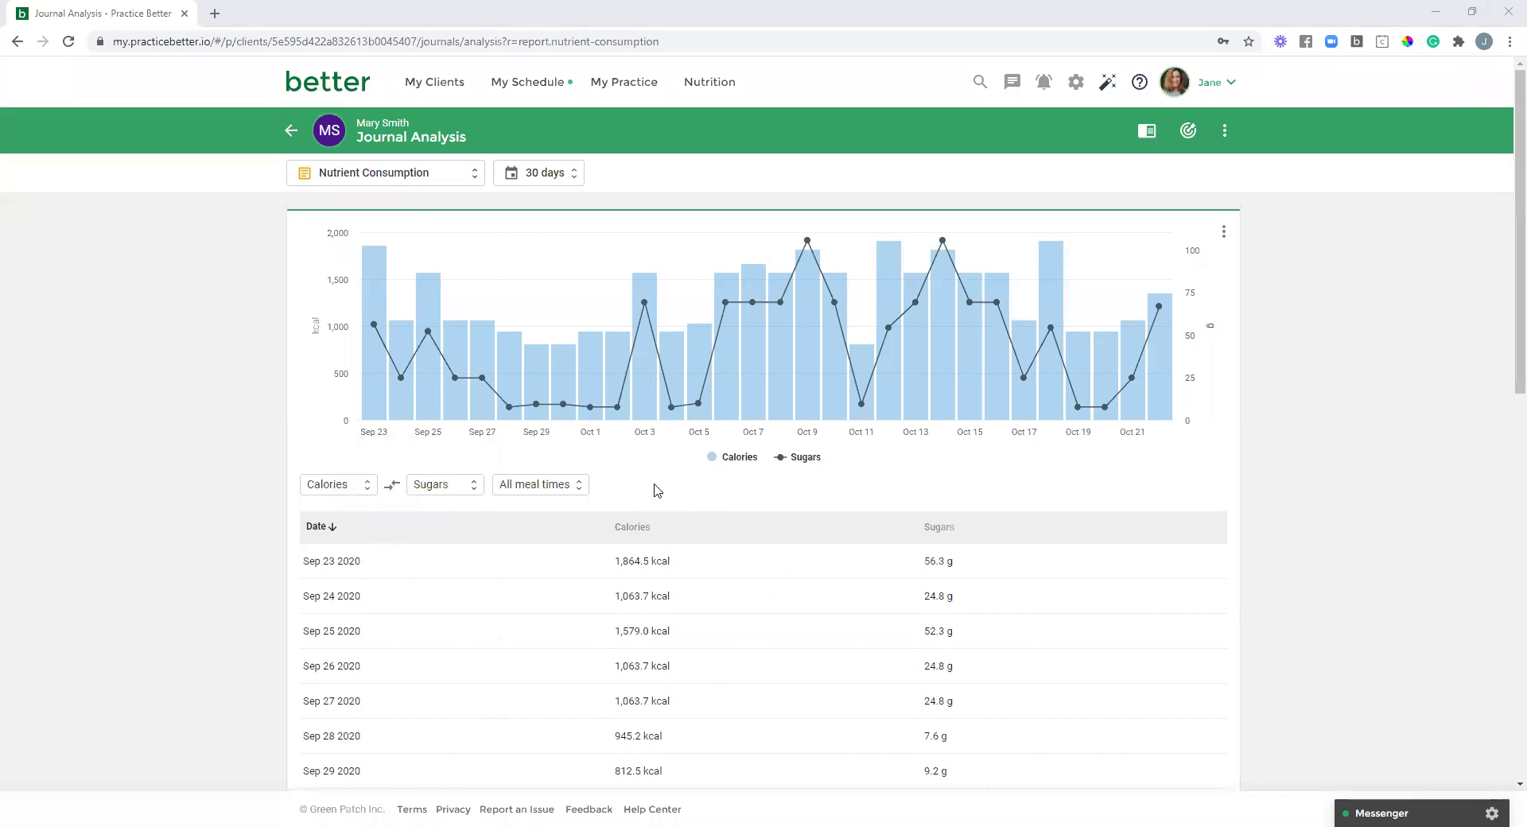
scroll(670, 493, down, 1)
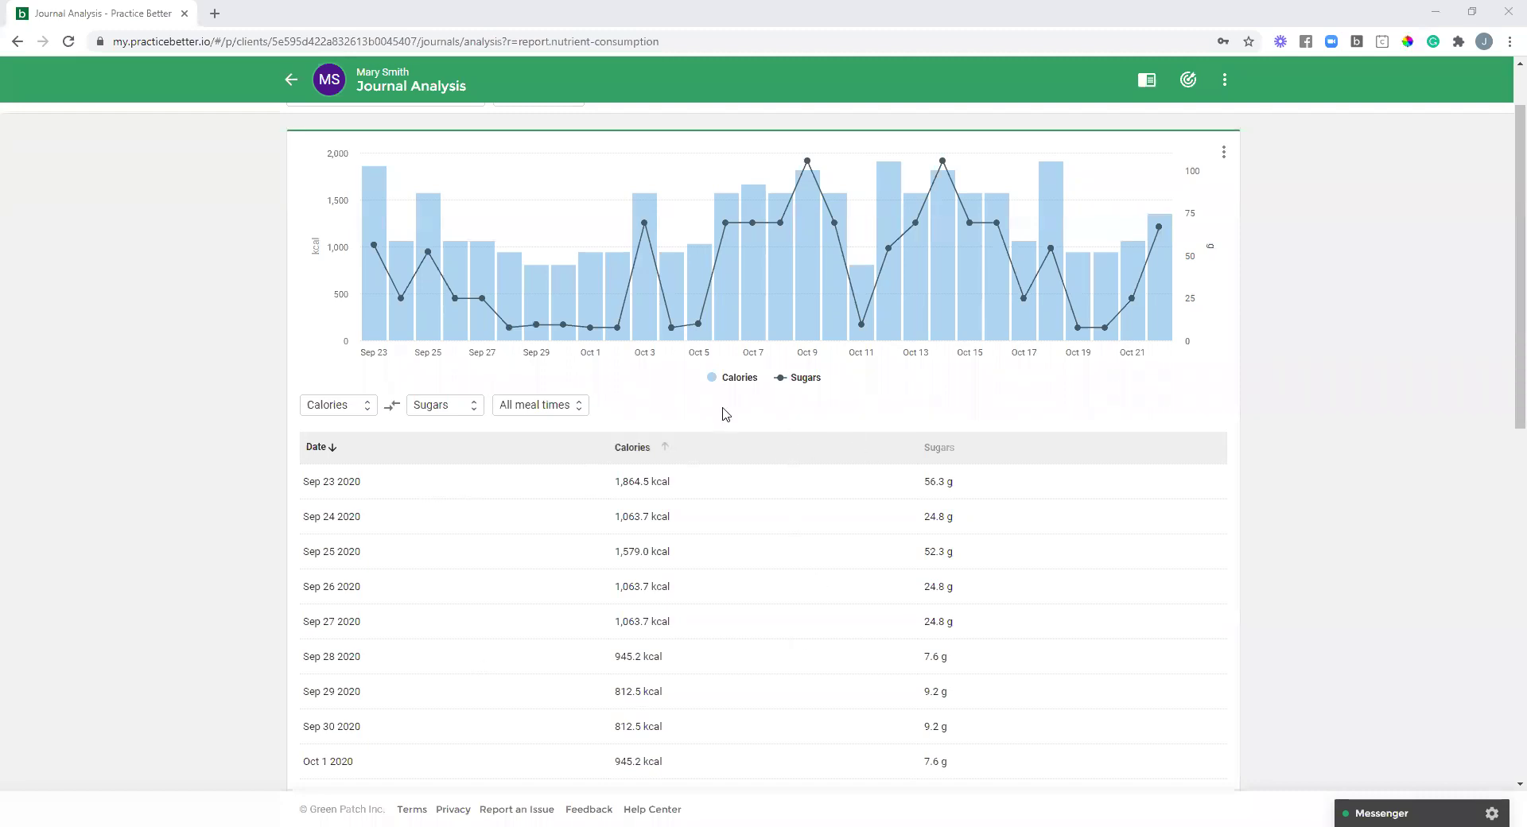
scroll(689, 456, up, 2)
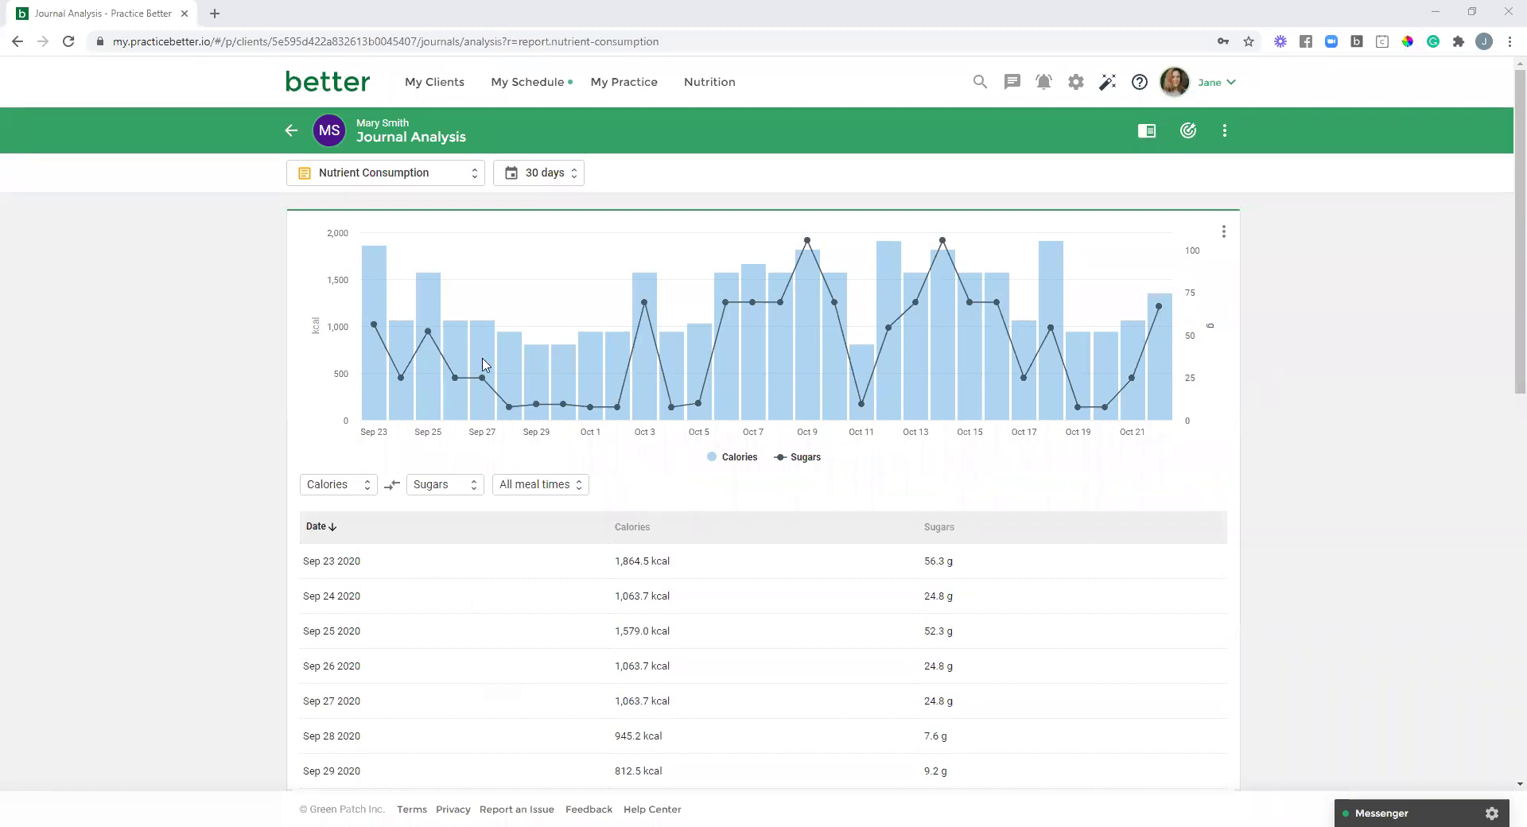
- Switch the analysis to the Measurements report and compare Weight with the Fitbit Sleep Duration metric
click(426, 173)
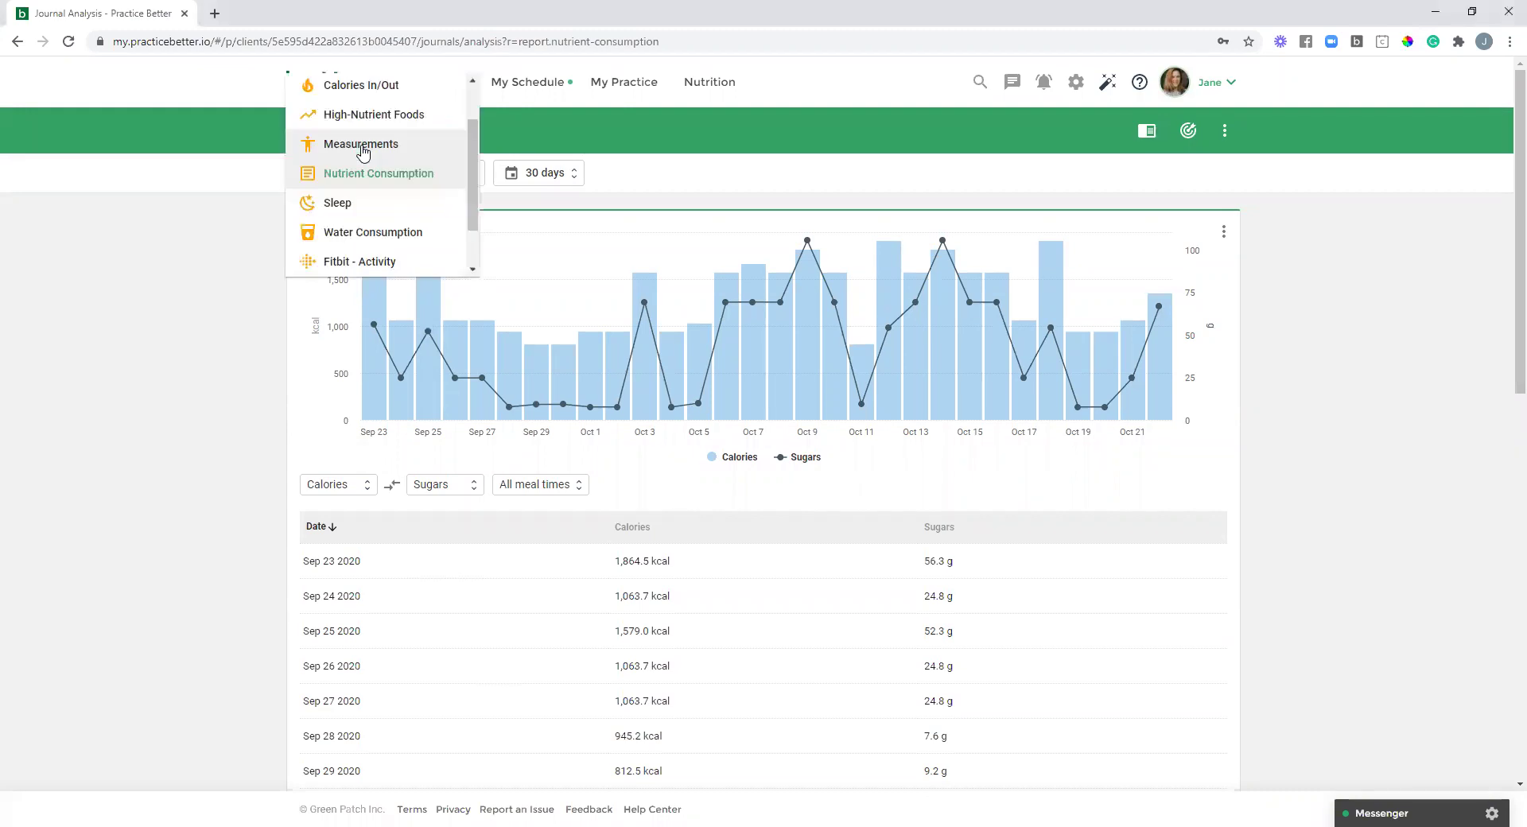
click(362, 149)
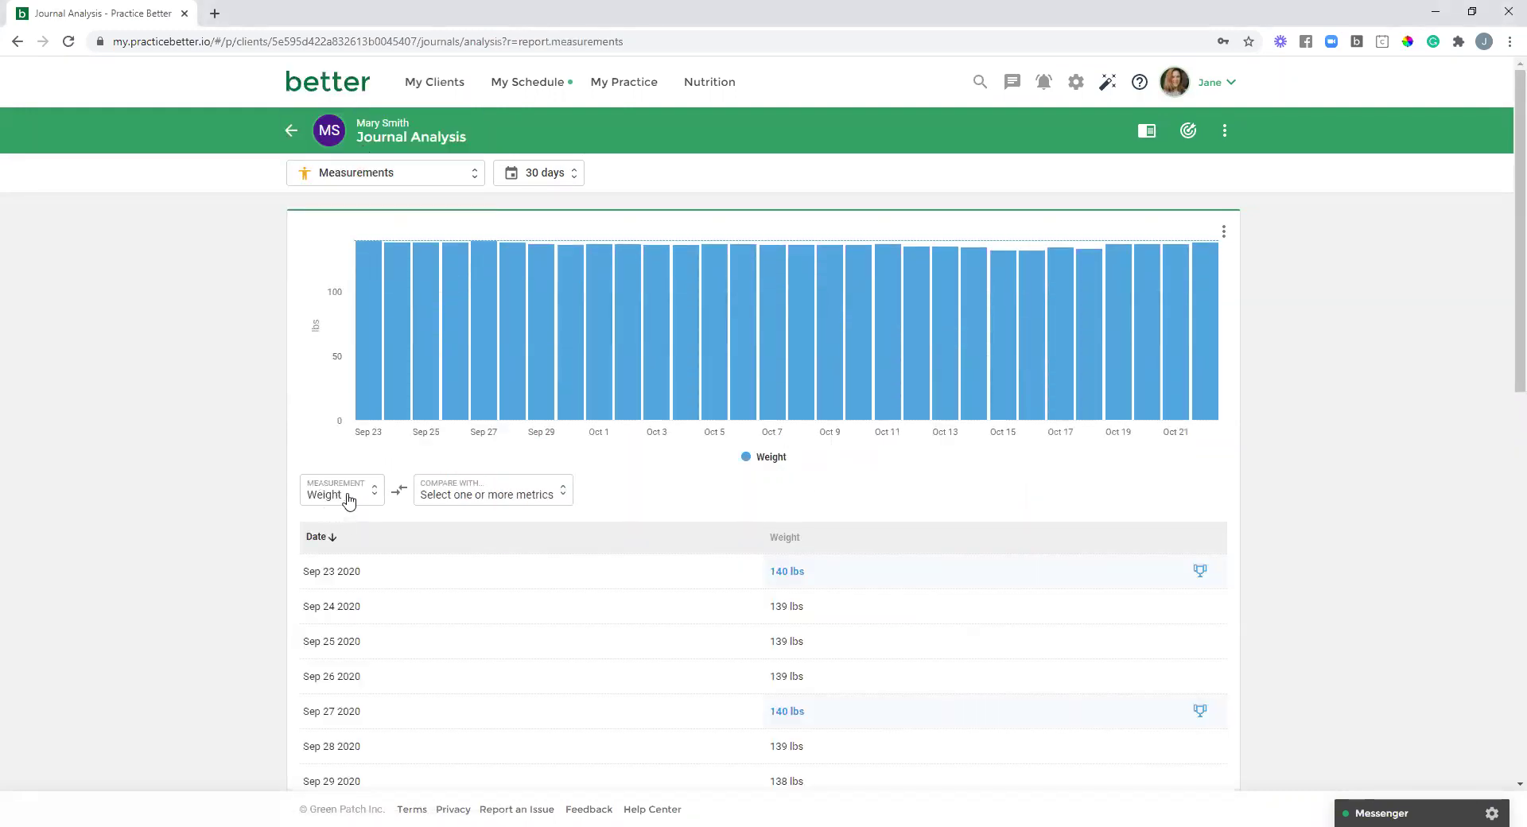
click(481, 501)
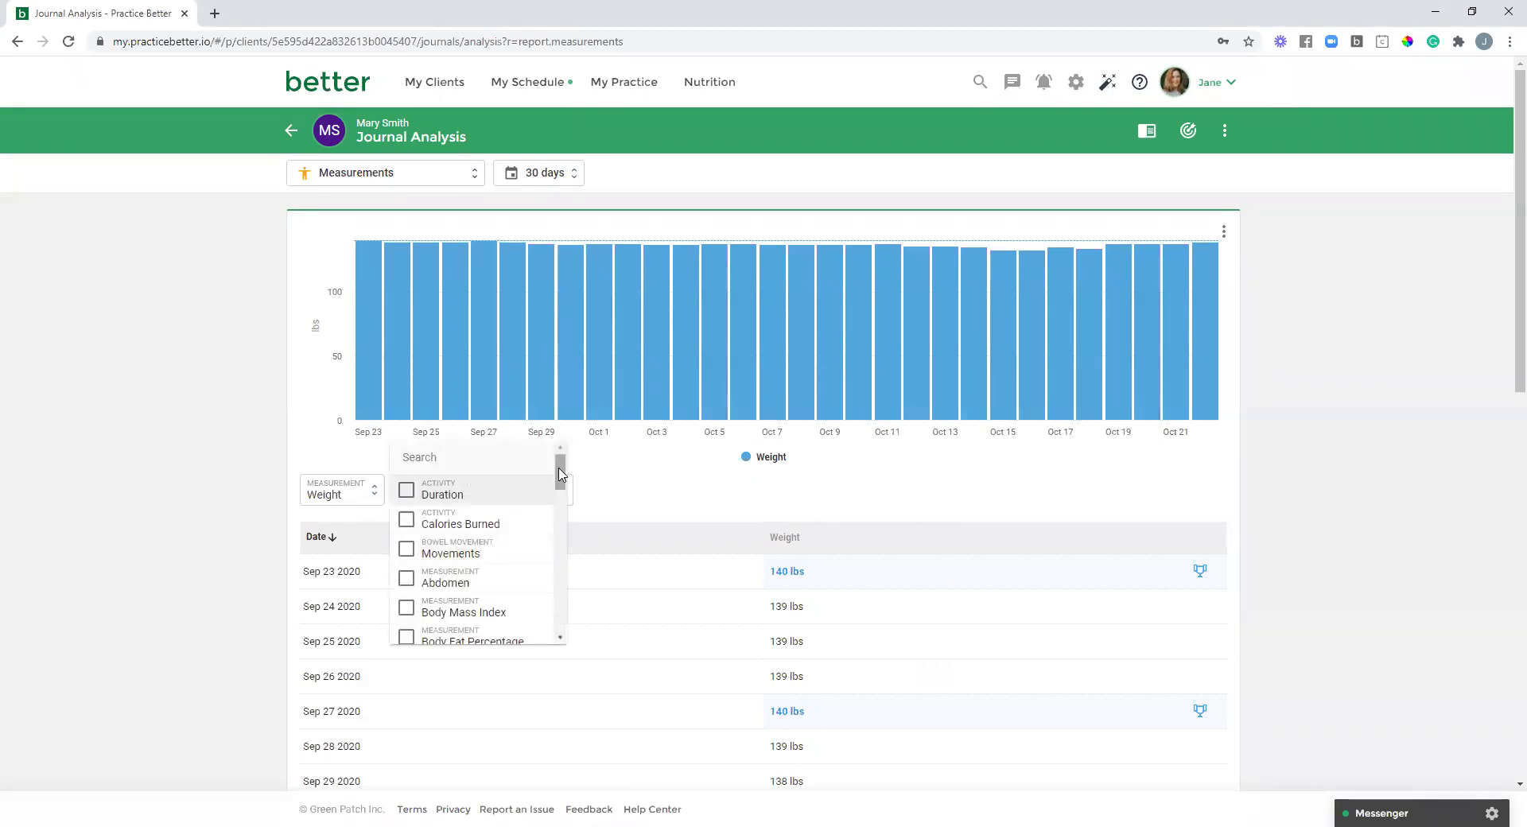
drag(561, 474, 560, 626)
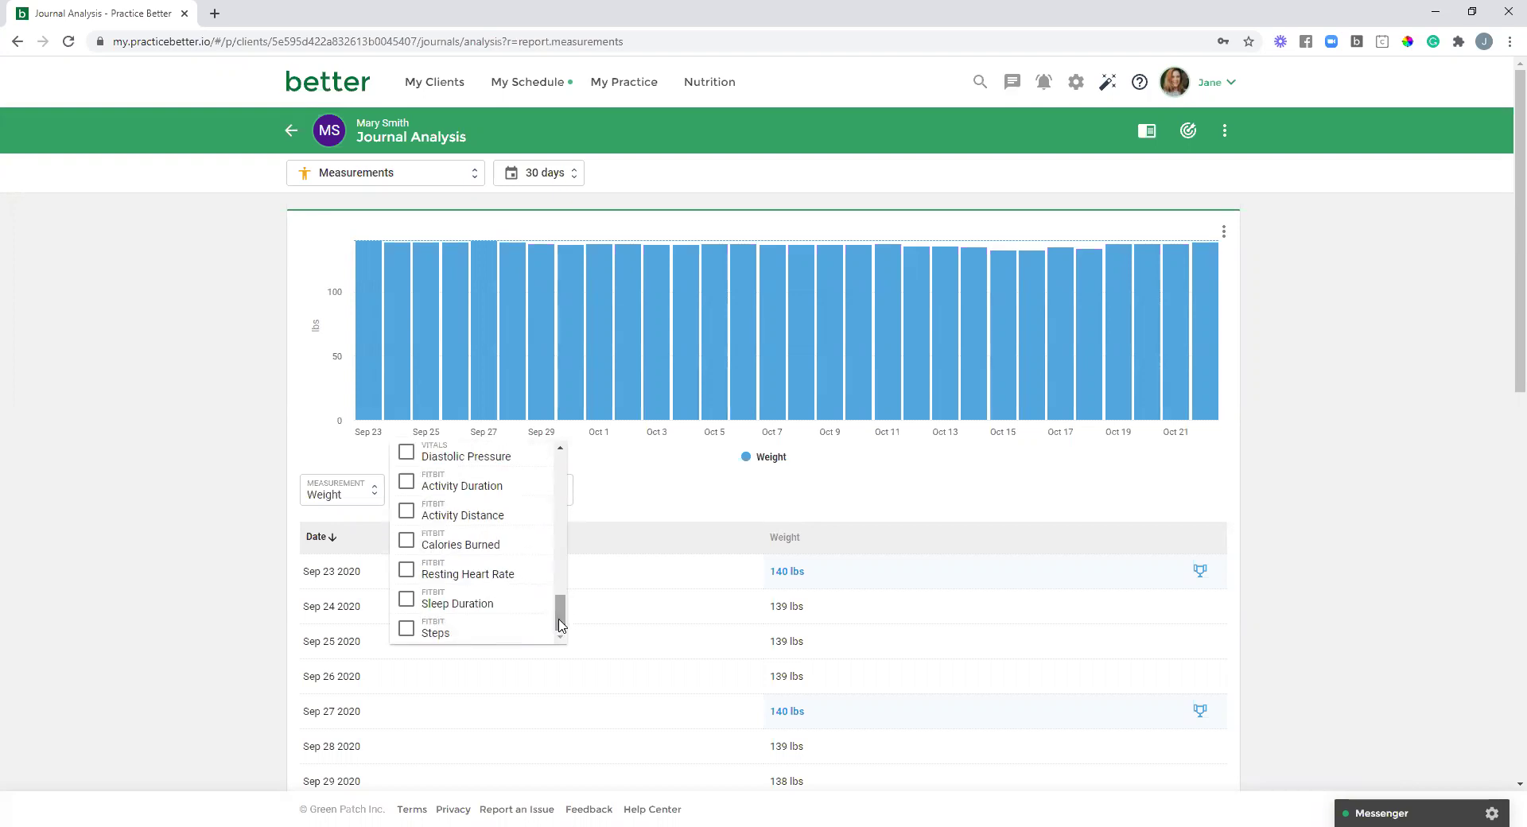
click(408, 603)
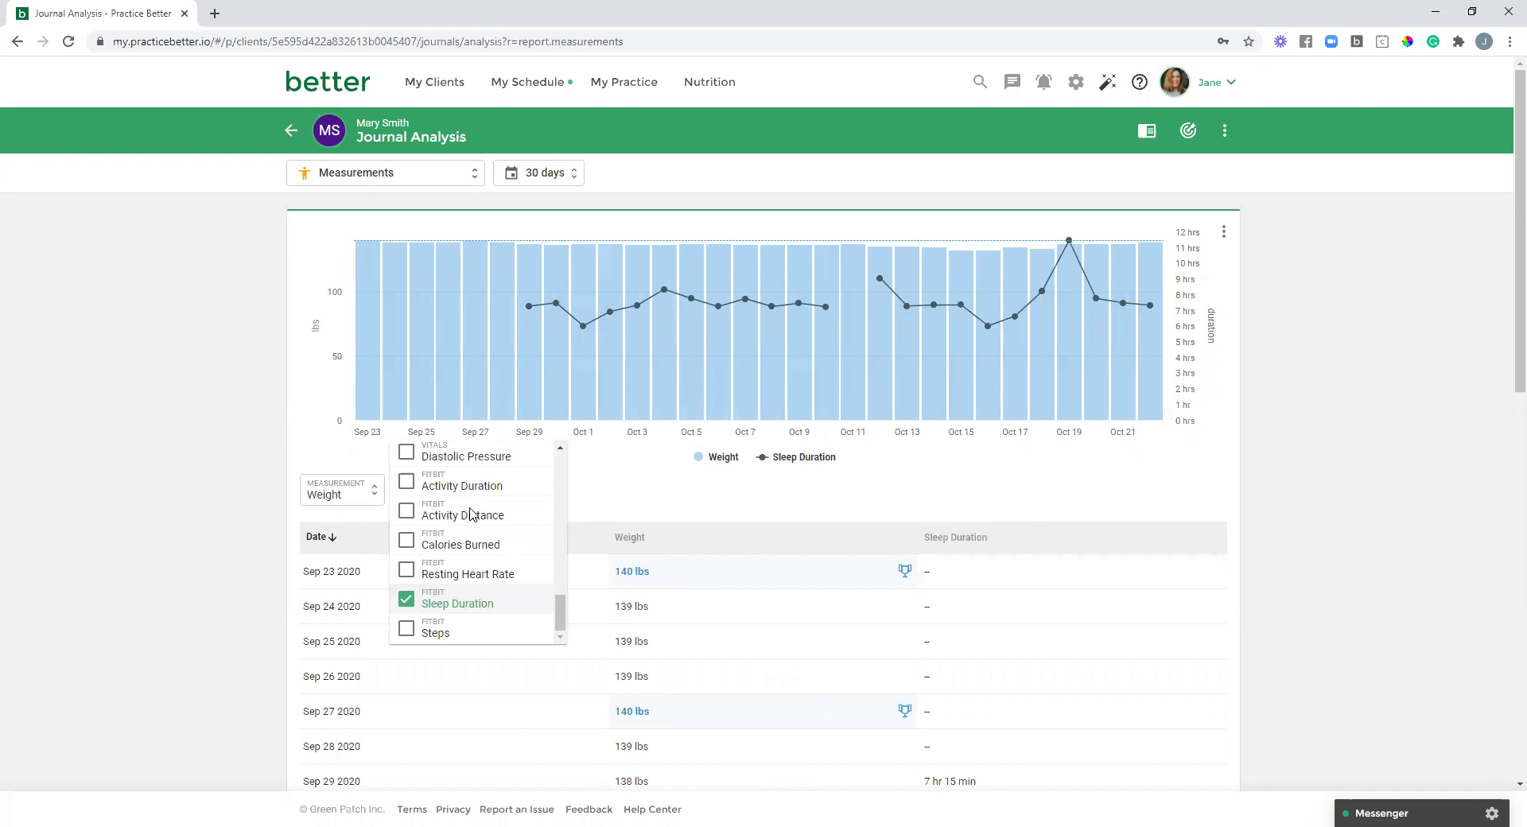
key(Escape)
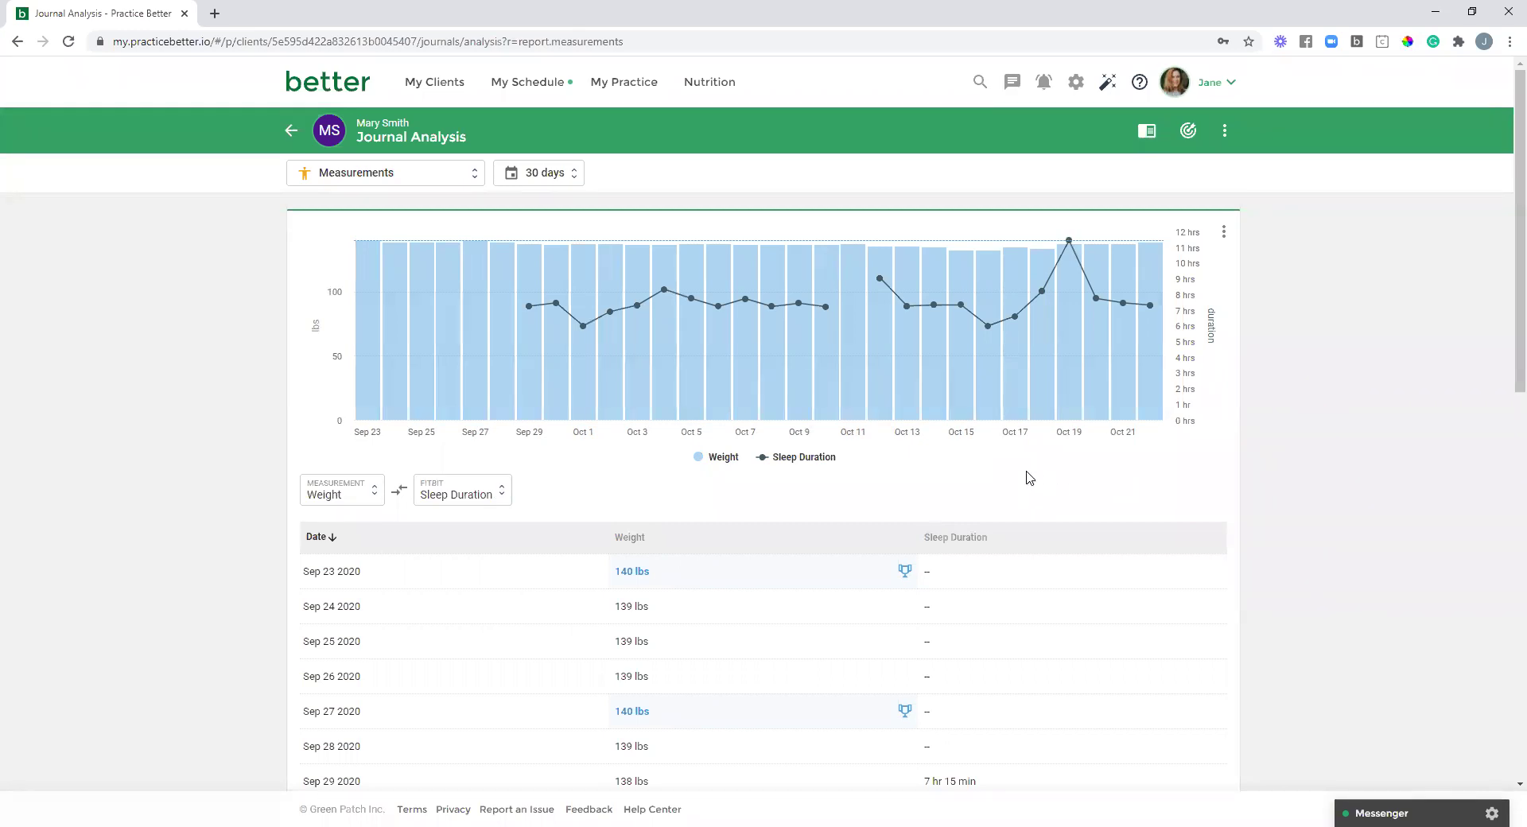
- Connect the missing data points in the Weight and Sleep Duration chart and use a line for the primary metric
mouse_move(875, 284)
mouse_move(852, 398)
click(1226, 240)
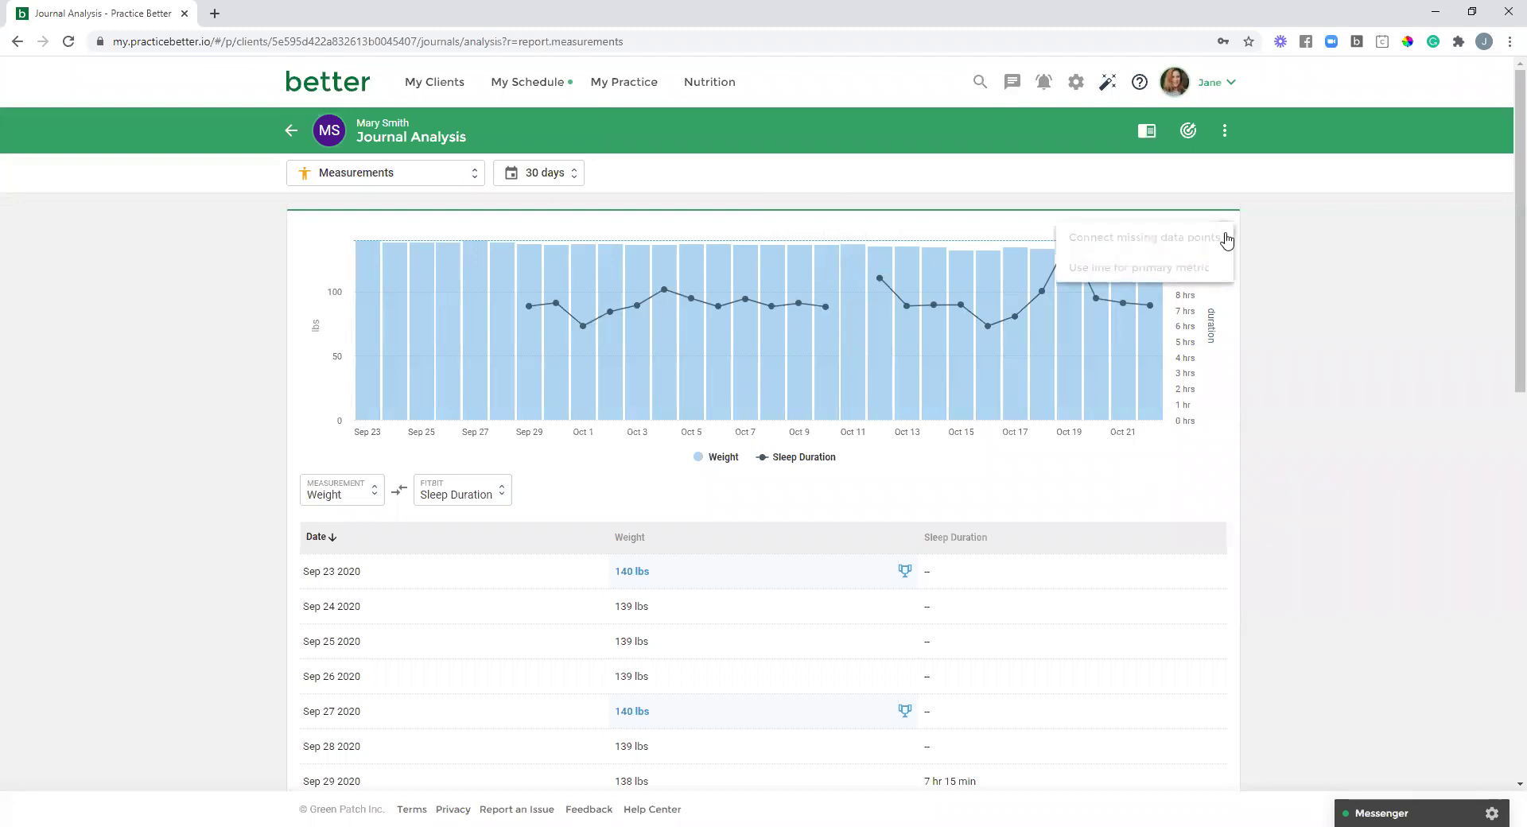
click(1154, 237)
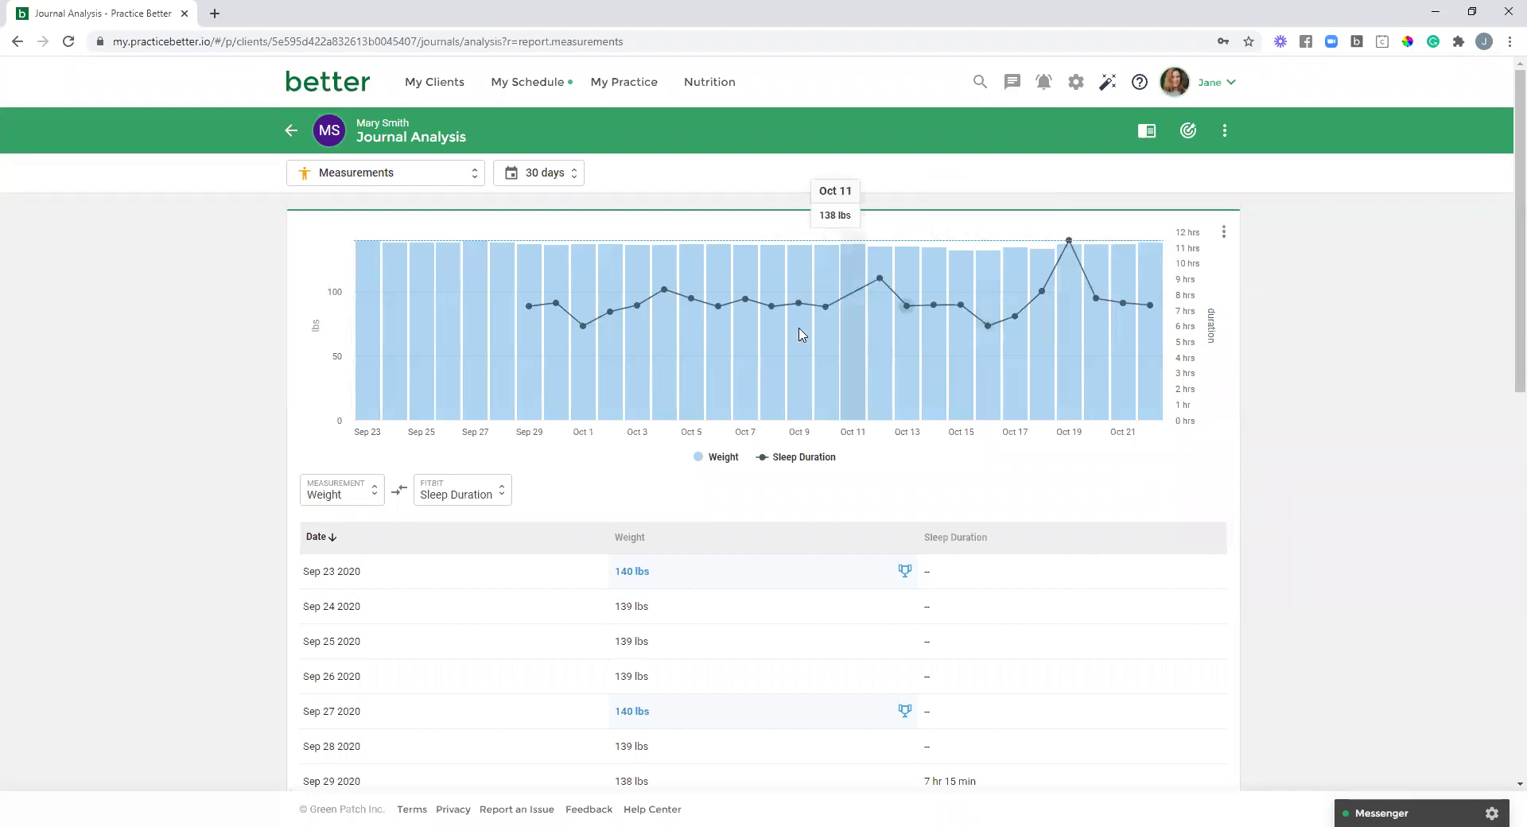
click(1224, 232)
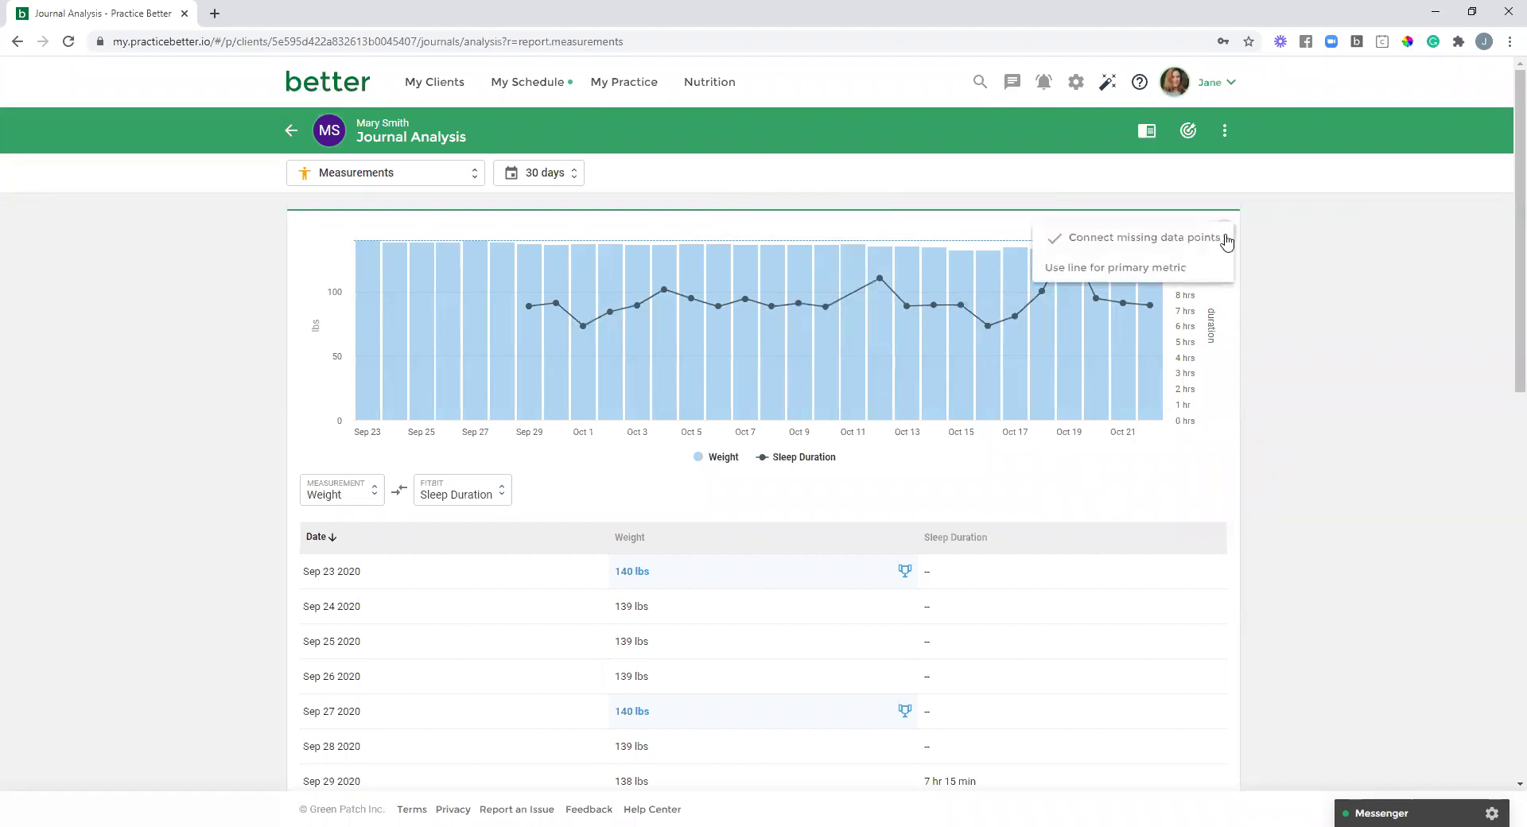
click(1159, 270)
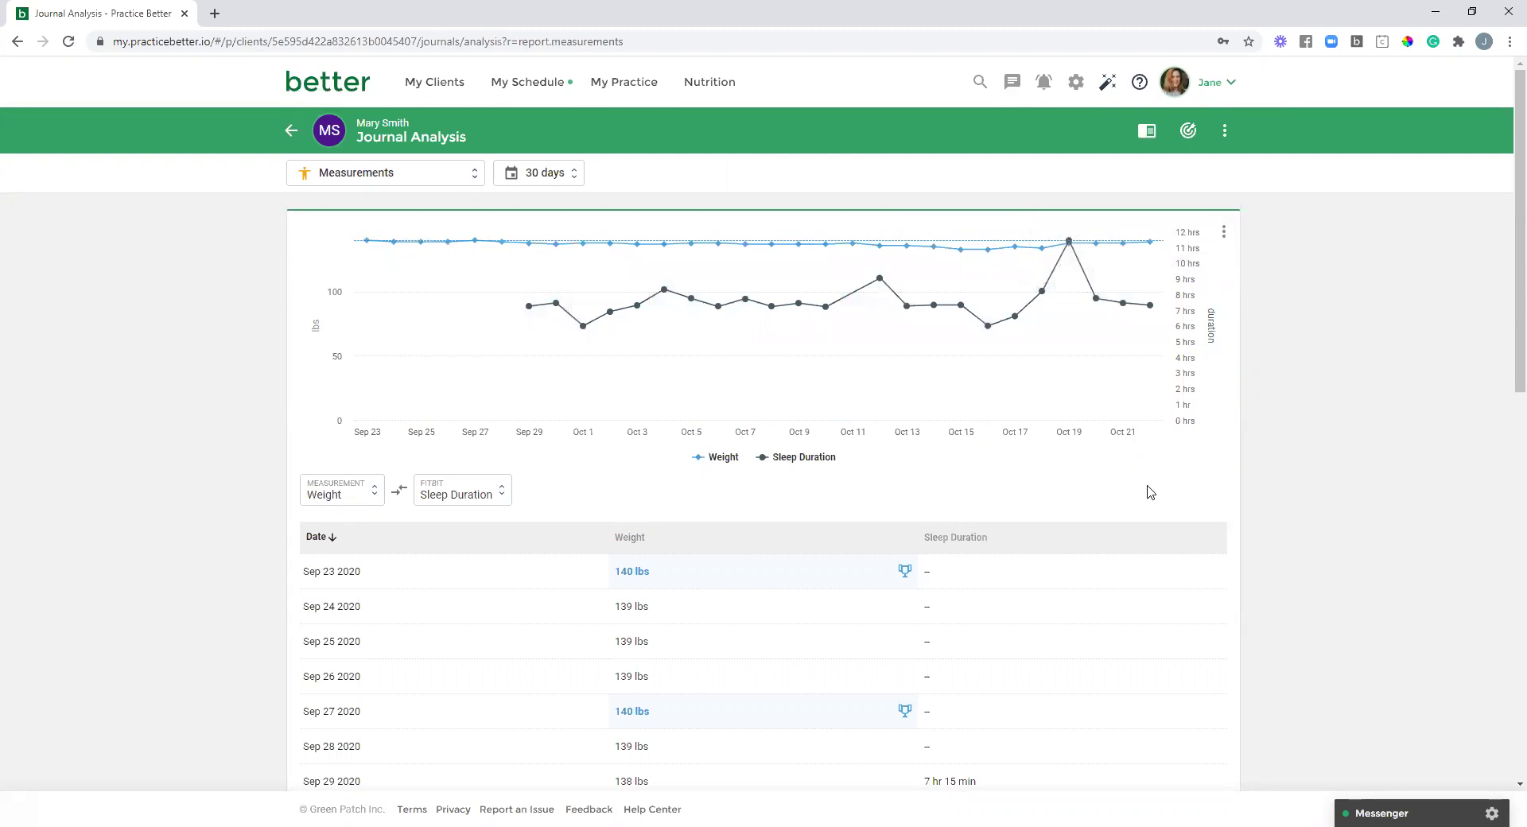
- Turn off both the connection of missing data points and the line for the primary metric in the chart
click(1226, 236)
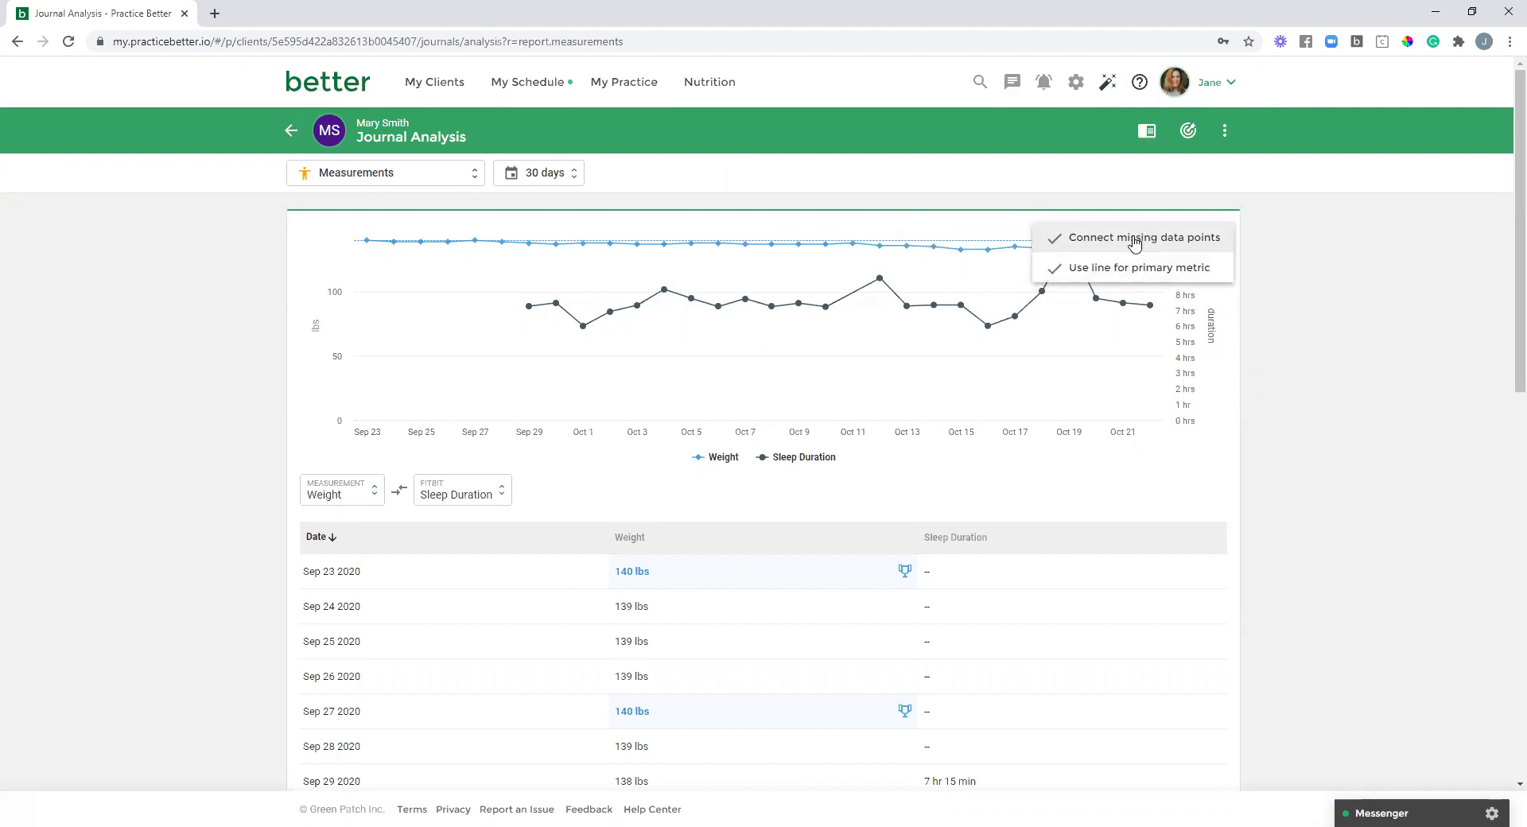
click(1135, 239)
click(1225, 236)
click(1167, 266)
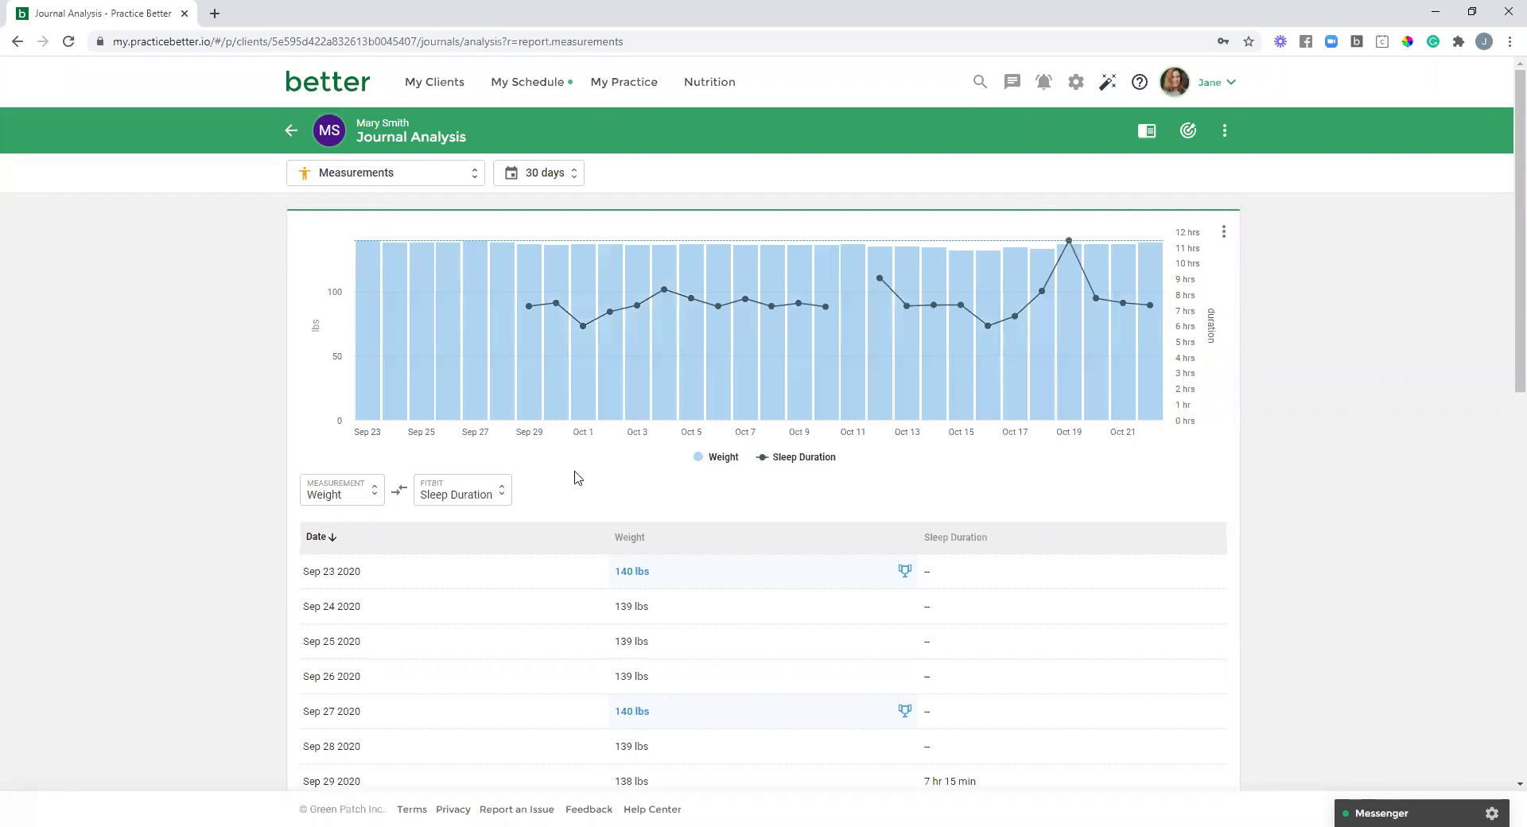
- Switch the analysis to the Custom Comparison report and look over the comparison metrics, keeping Body Sugar Level against activity Duration
click(448, 172)
drag(472, 162, 460, 221)
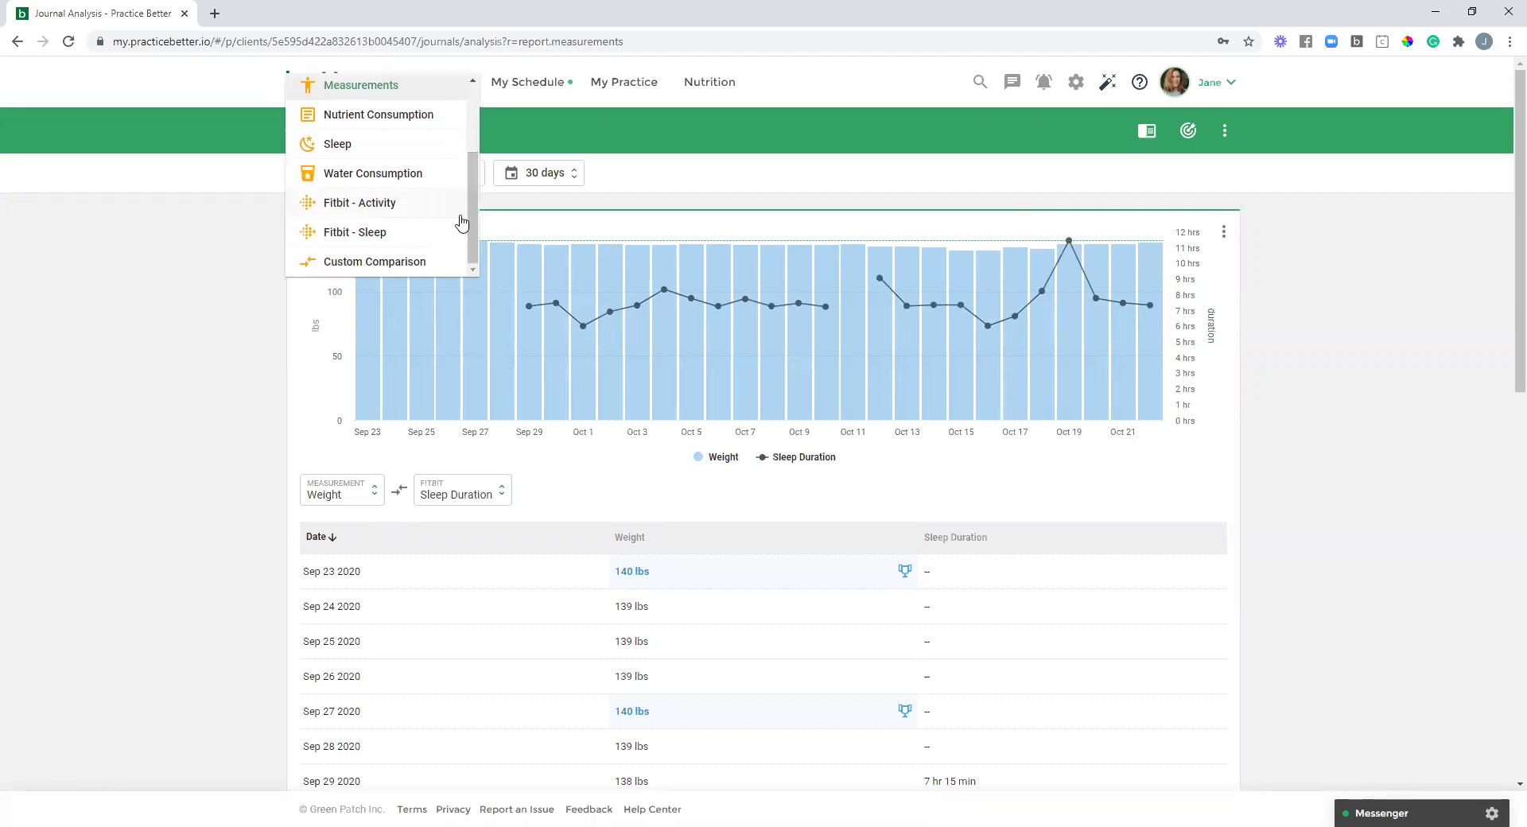
click(375, 264)
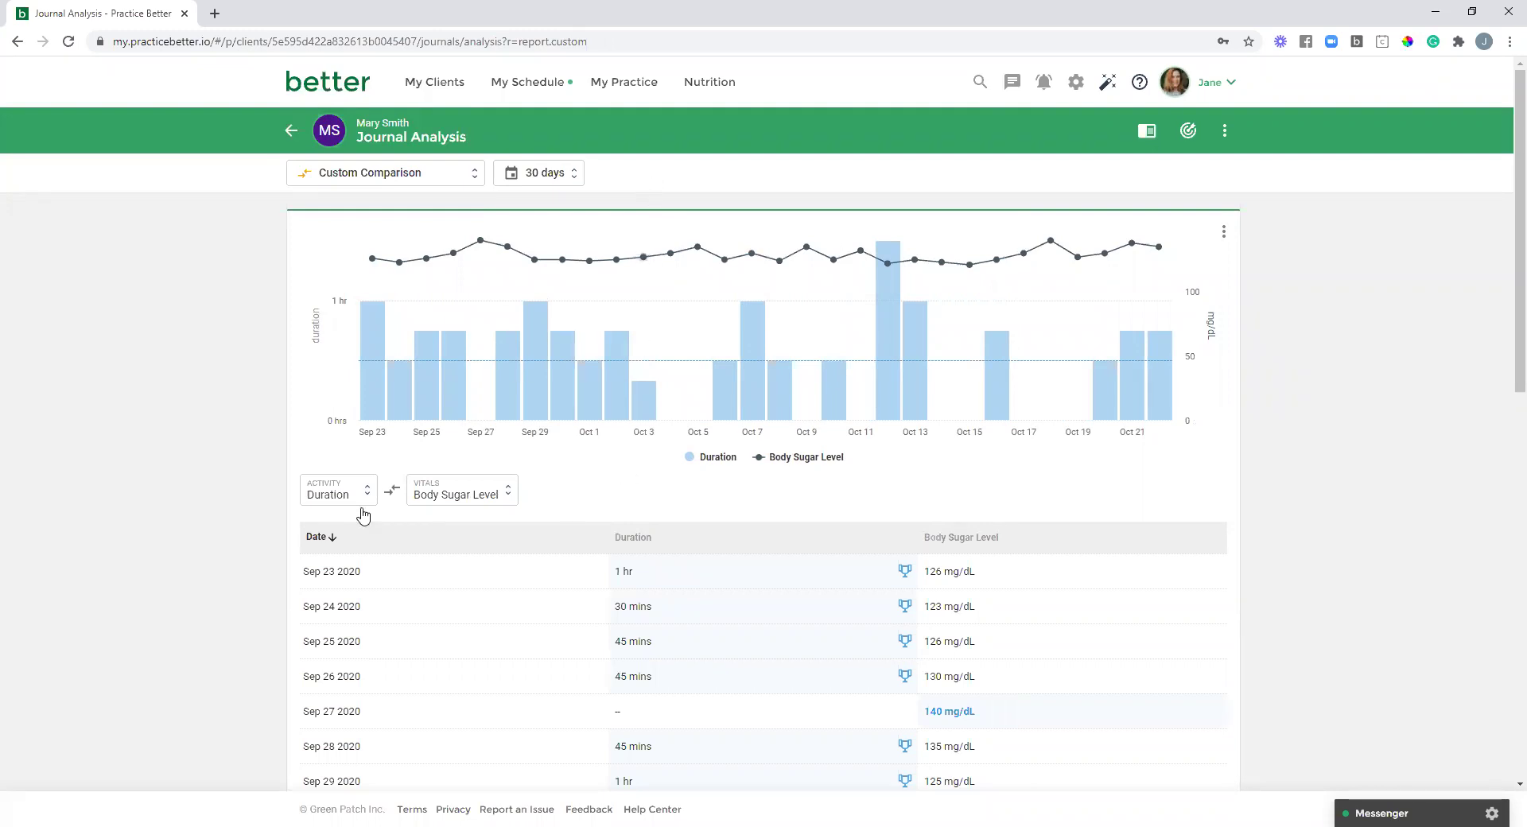
click(487, 497)
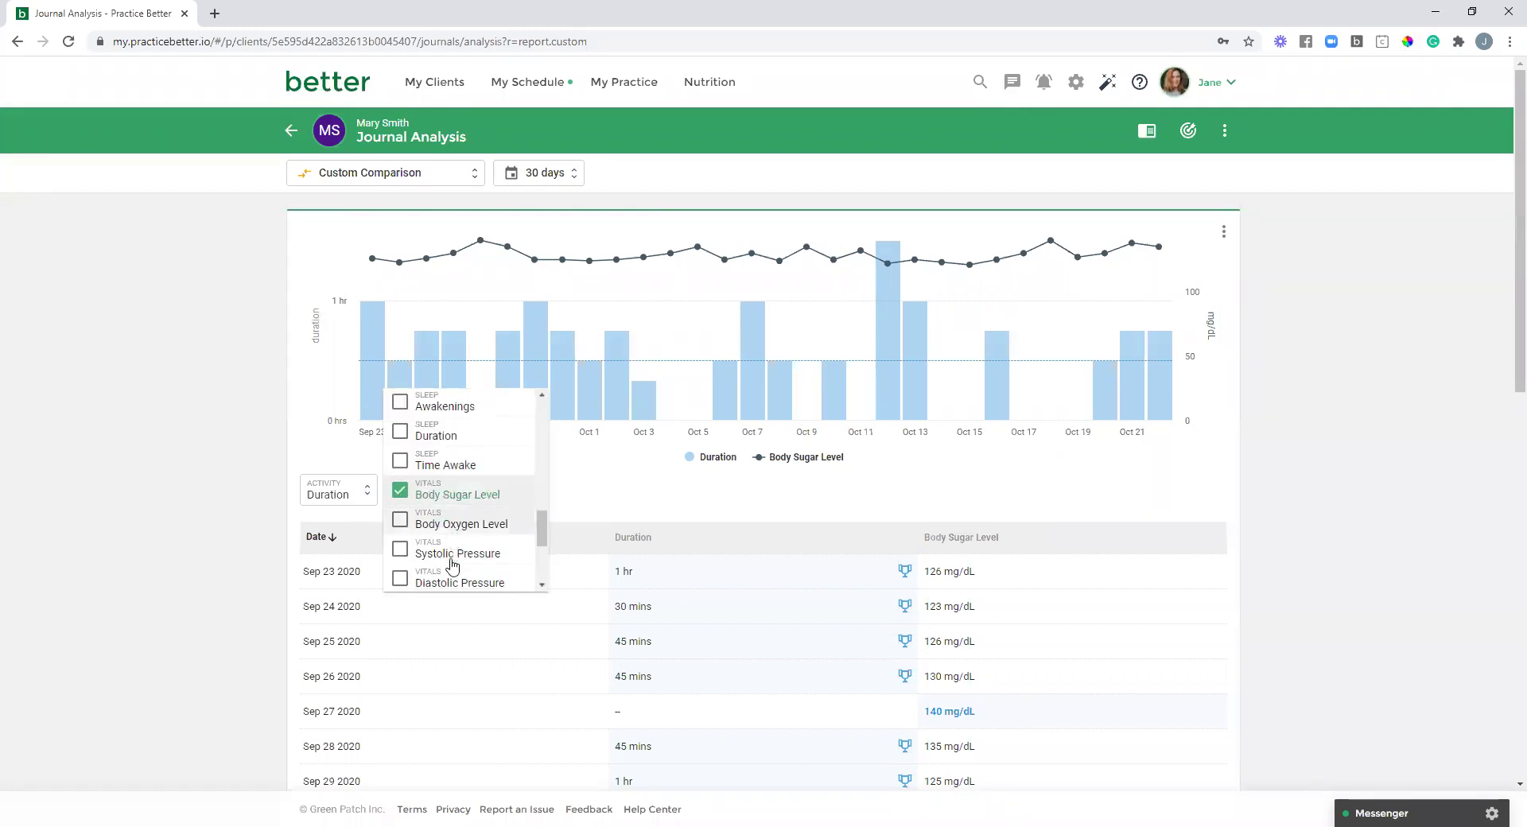
click(583, 493)
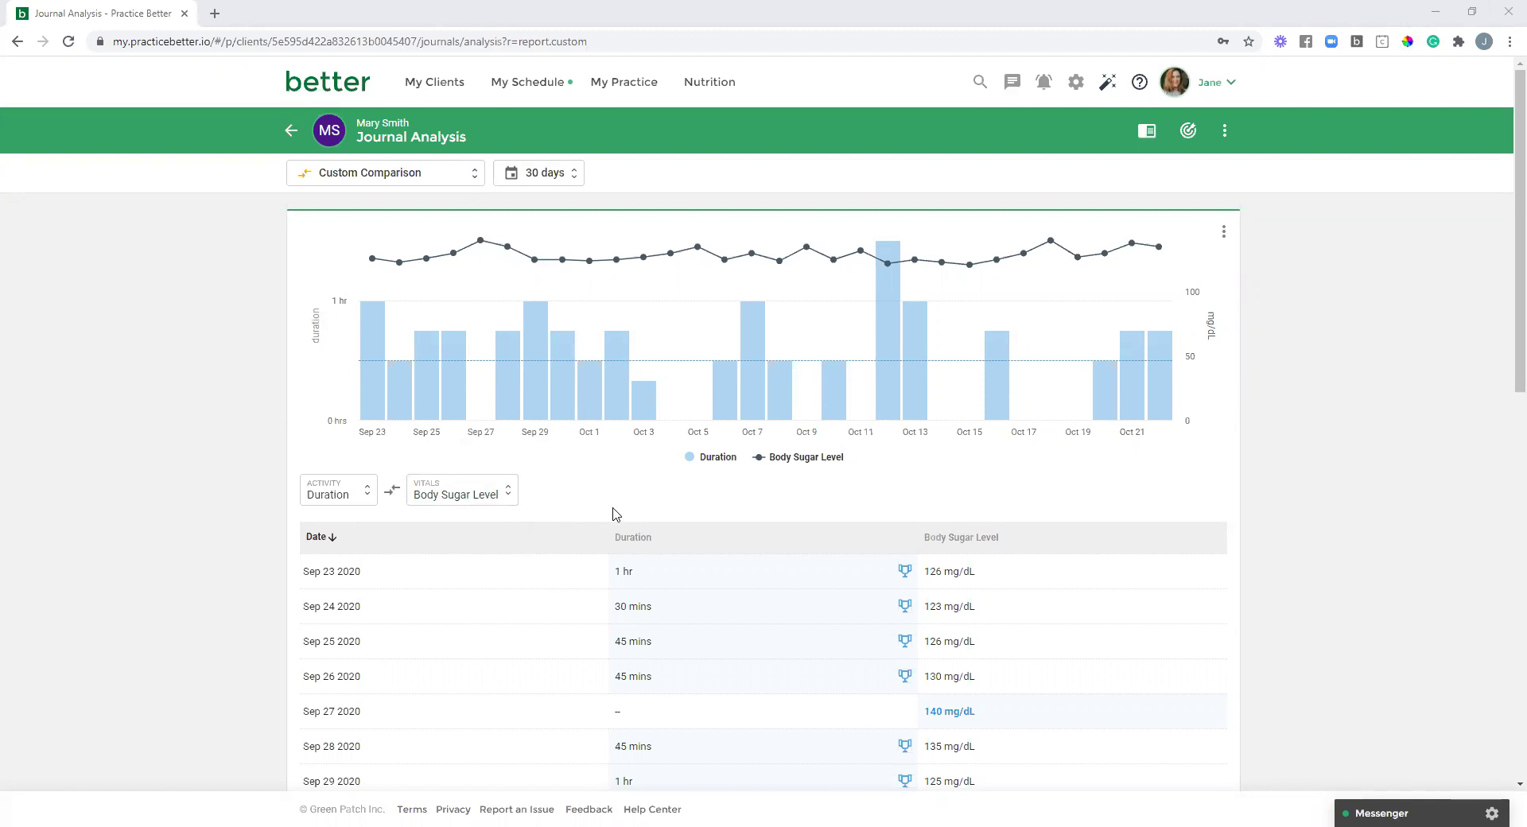
- Examine the Duration and Body Sugar Level chart and daily table, and check the analysis's option to export entries
mouse_move(678, 374)
scroll(623, 486, down, 1)
scroll(590, 420, down, 1)
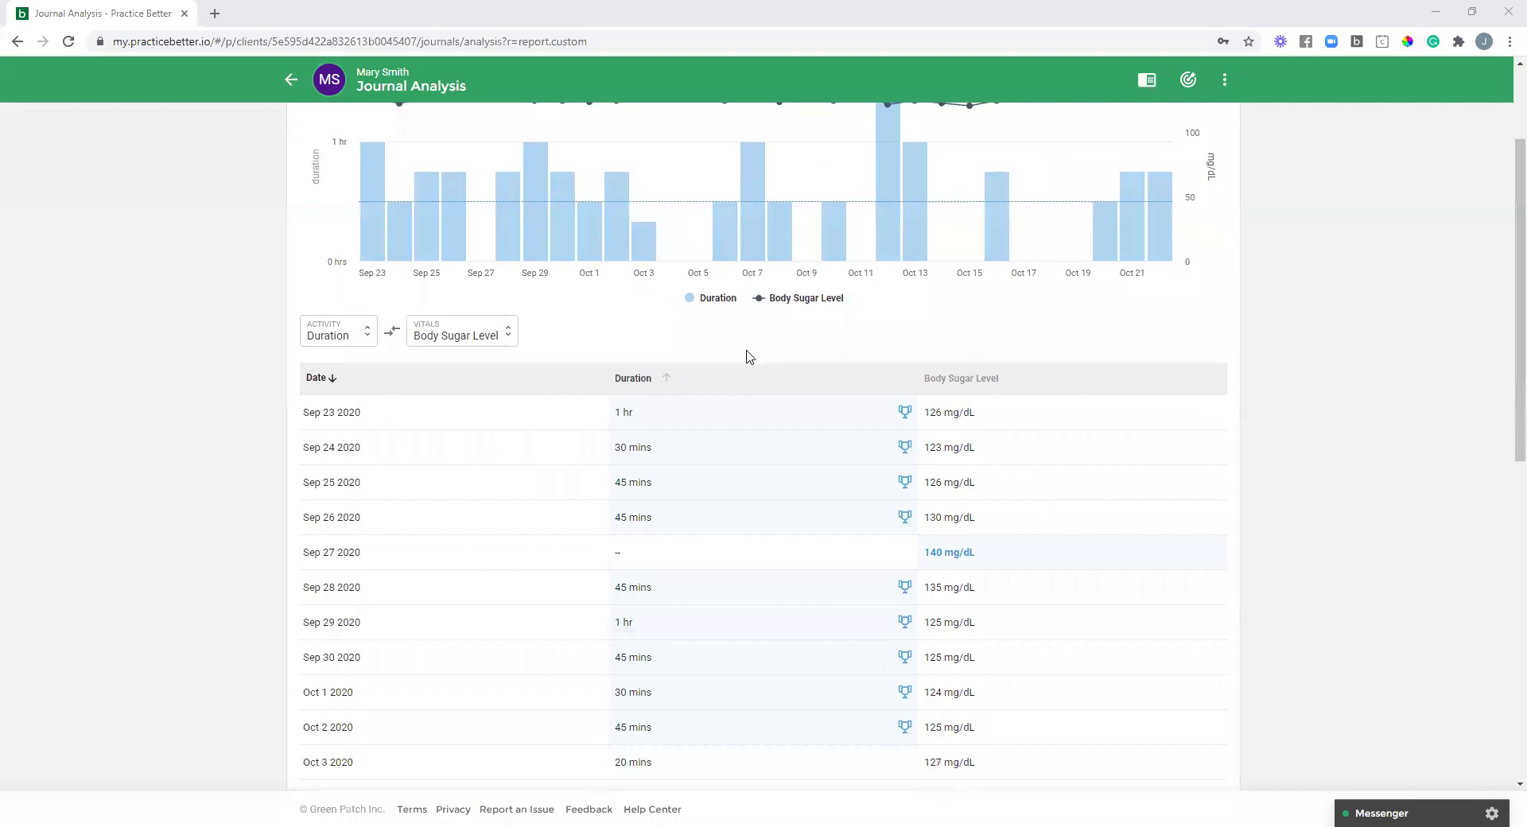
mouse_move(907, 419)
scroll(878, 452, down, 1)
scroll(856, 450, down, 1)
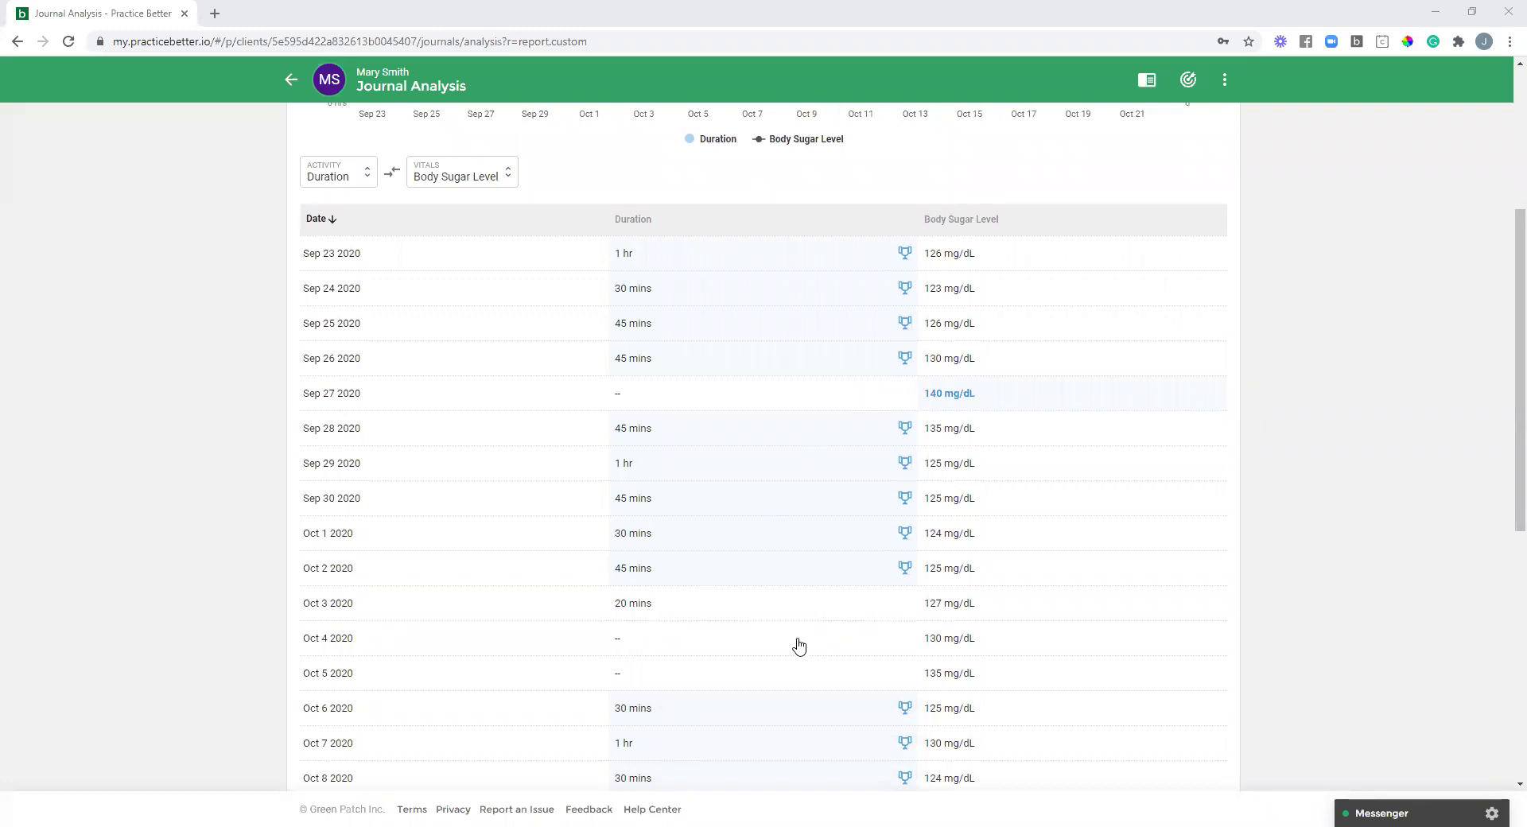
scroll(787, 652, up, 3)
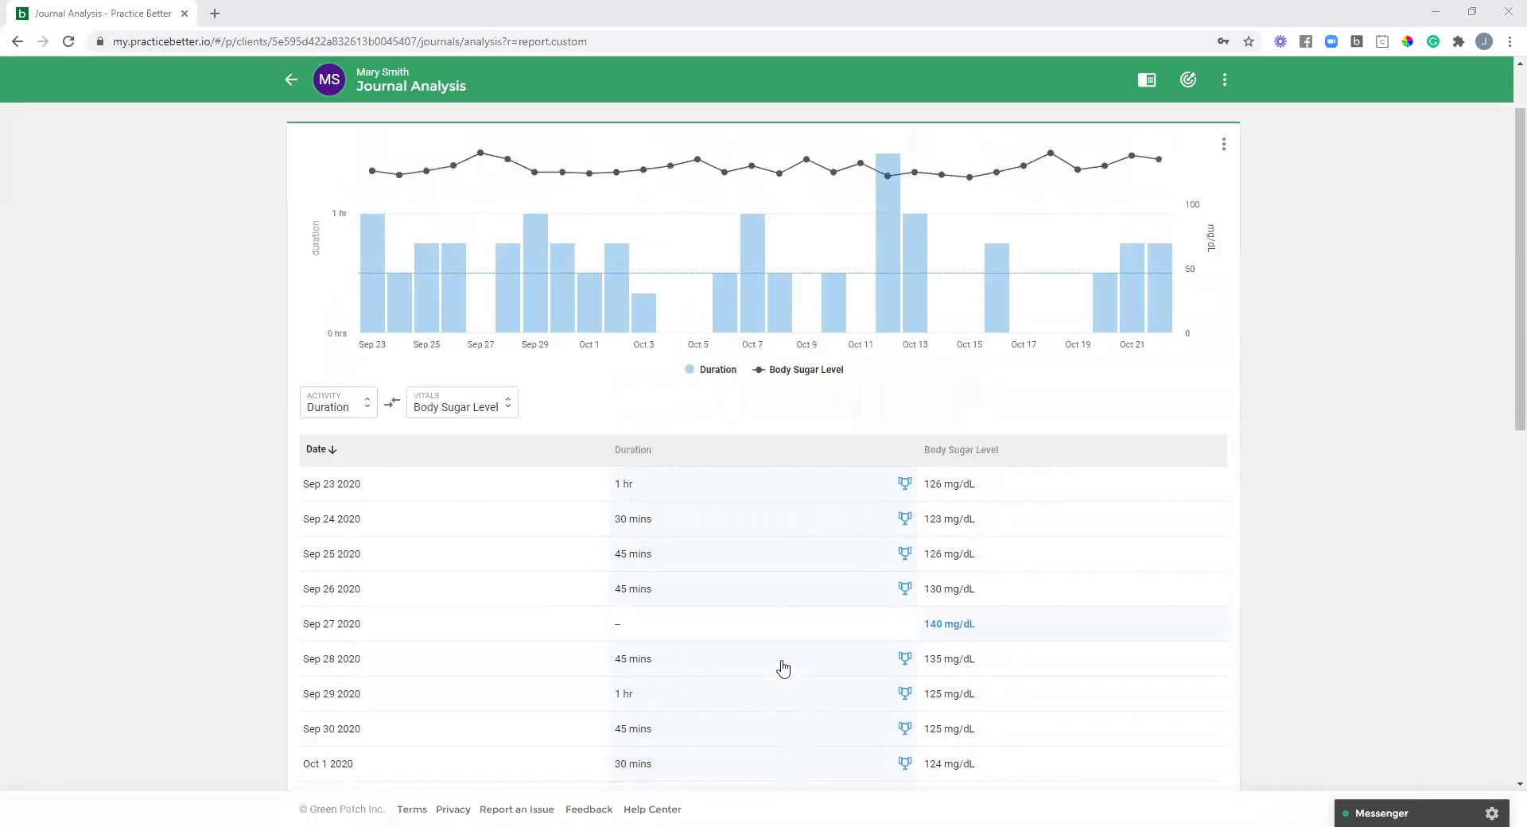
scroll(777, 653, up, 1)
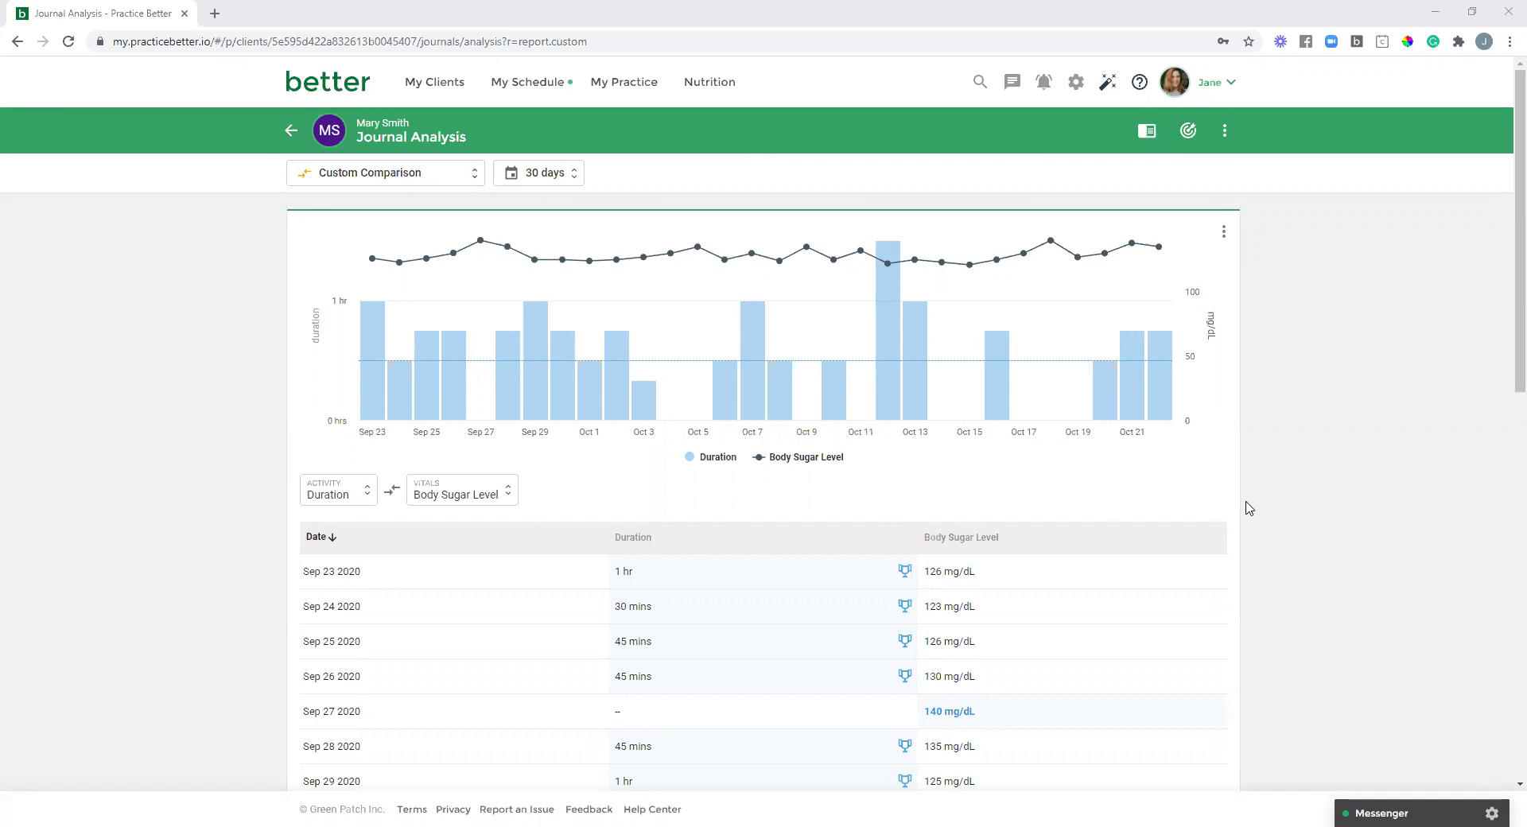
click(1226, 134)
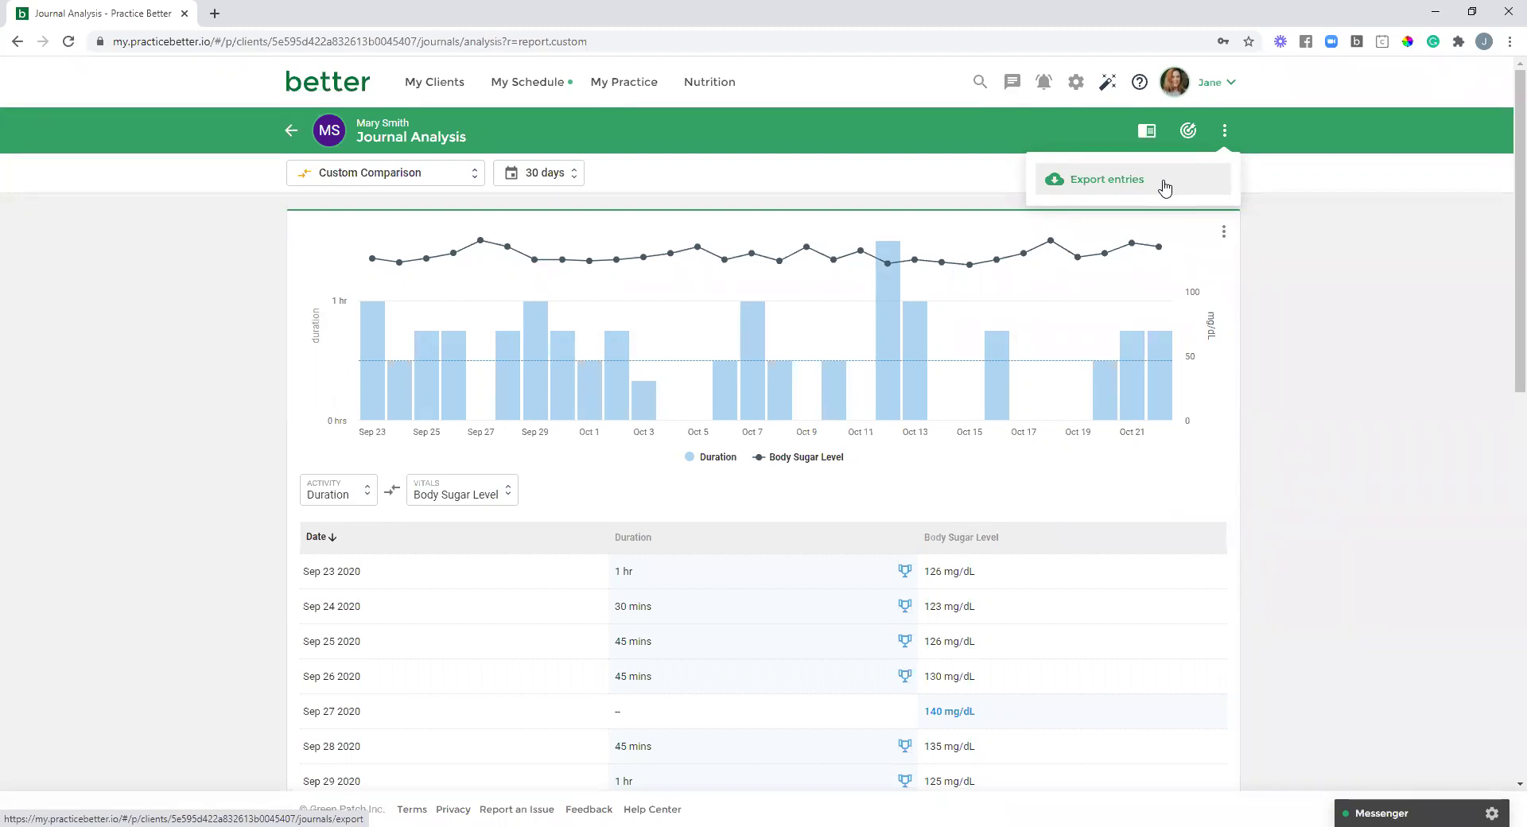
click(1079, 135)
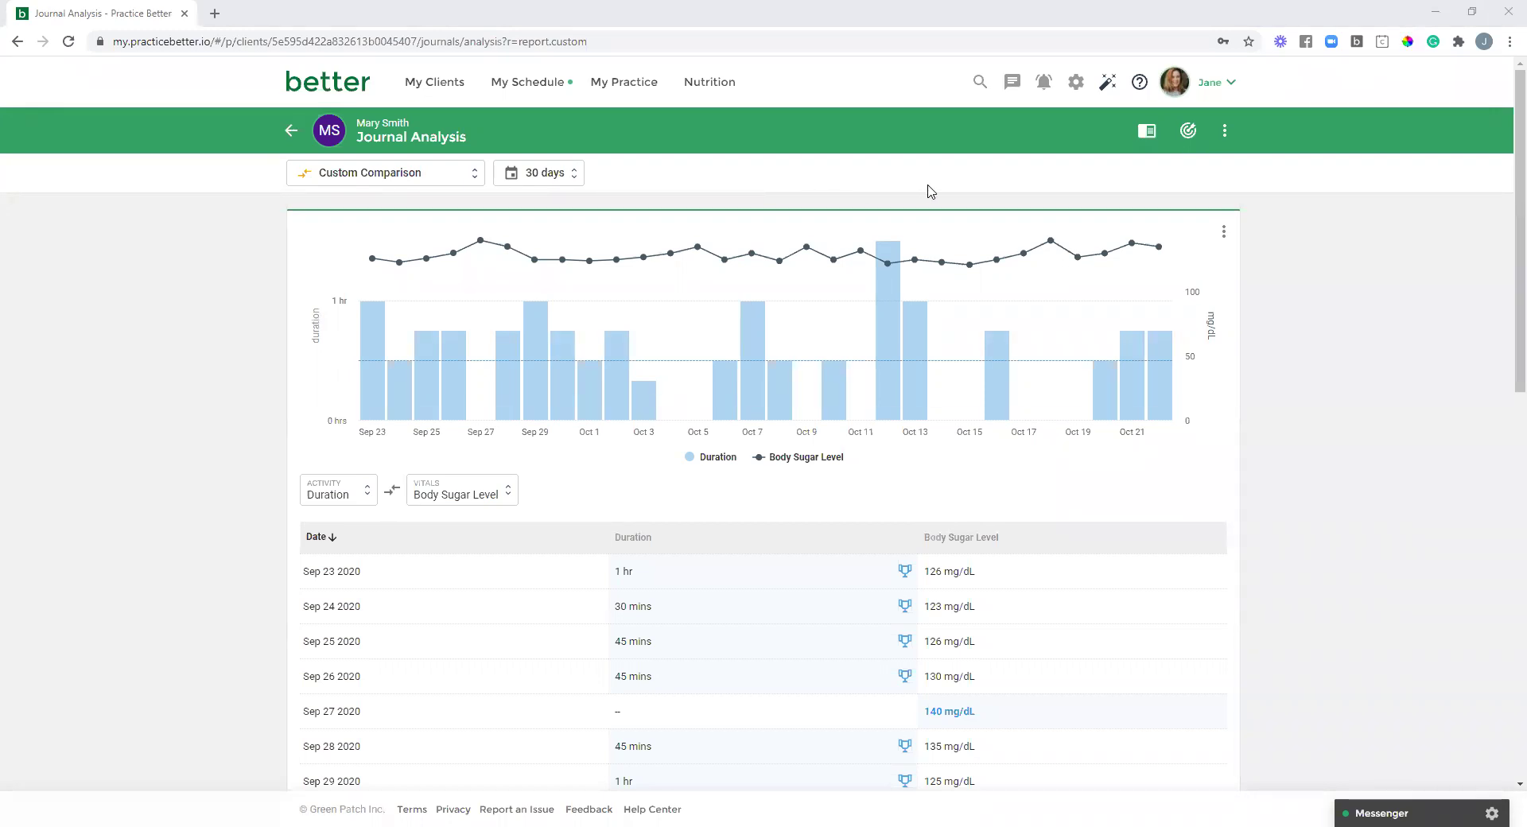
- In Portal Preferences, turn the permission for clients to view journal analysis off and back on, and save the changes
click(1073, 88)
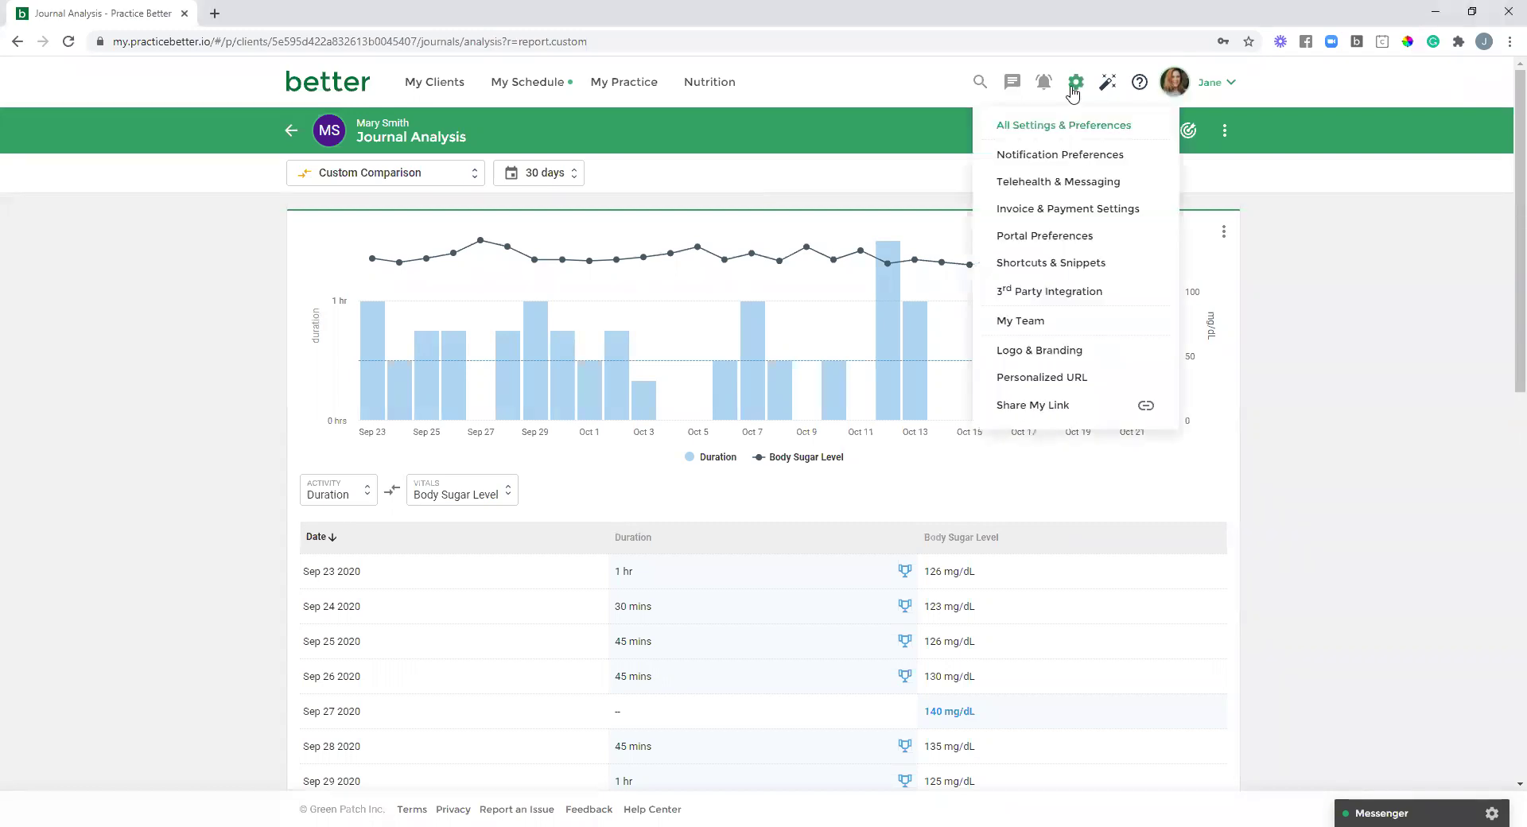
click(1065, 238)
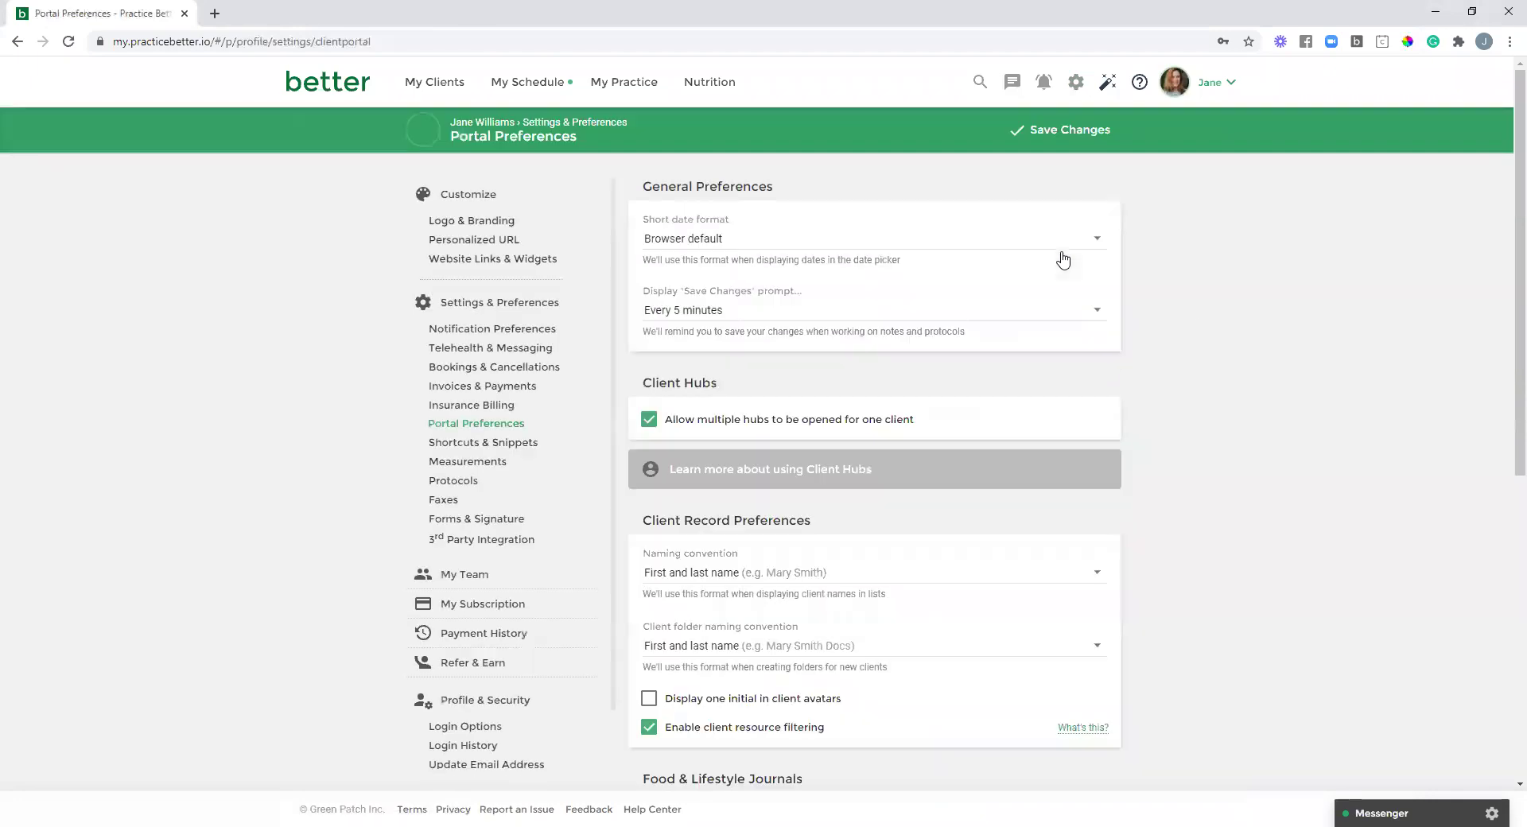
scroll(1185, 331, down, 4)
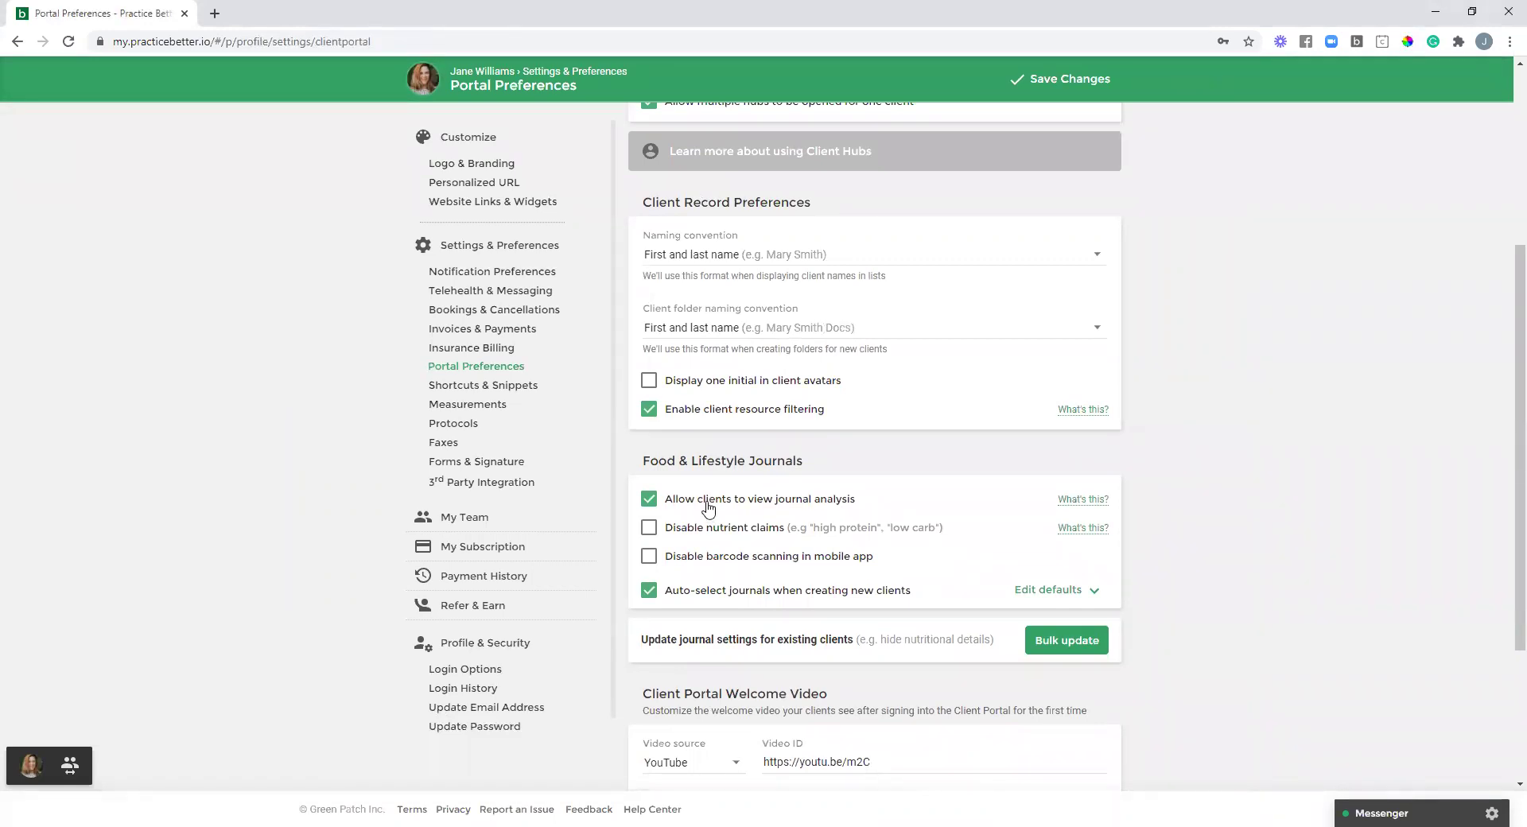
click(649, 500)
click(671, 503)
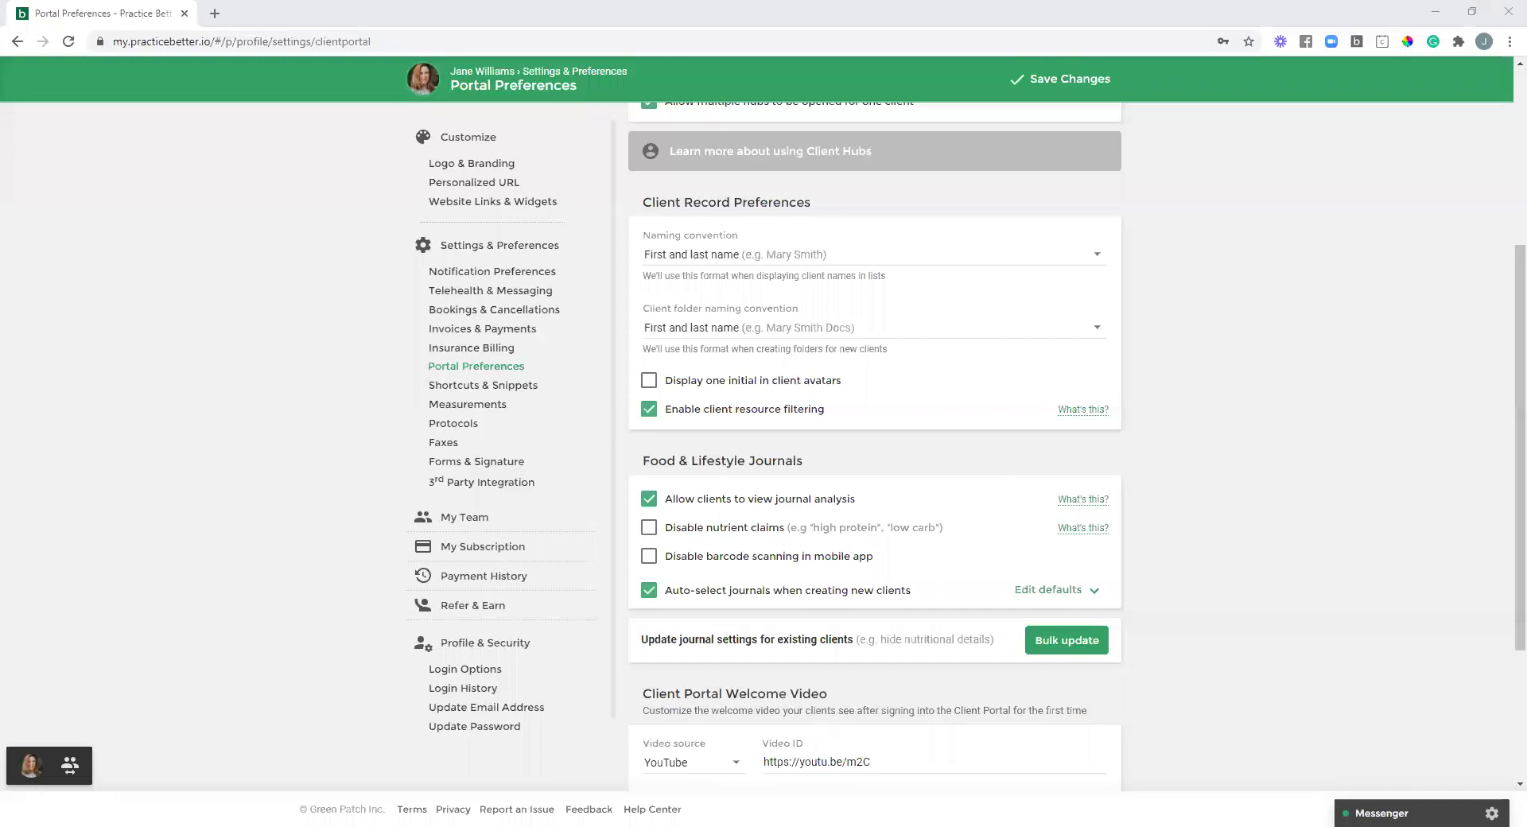
scroll(1172, 466, up, 5)
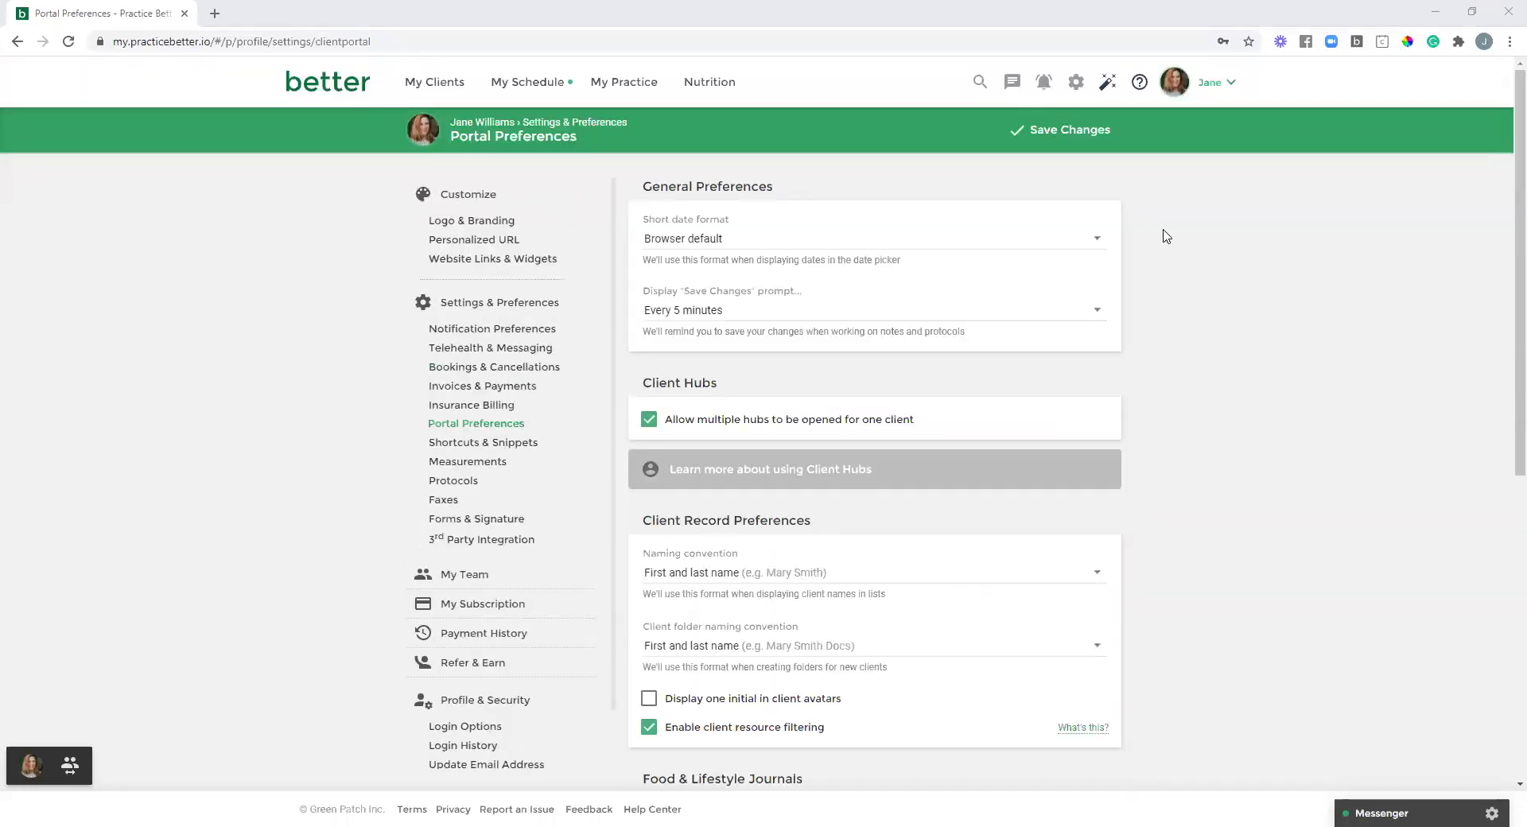
click(1068, 138)
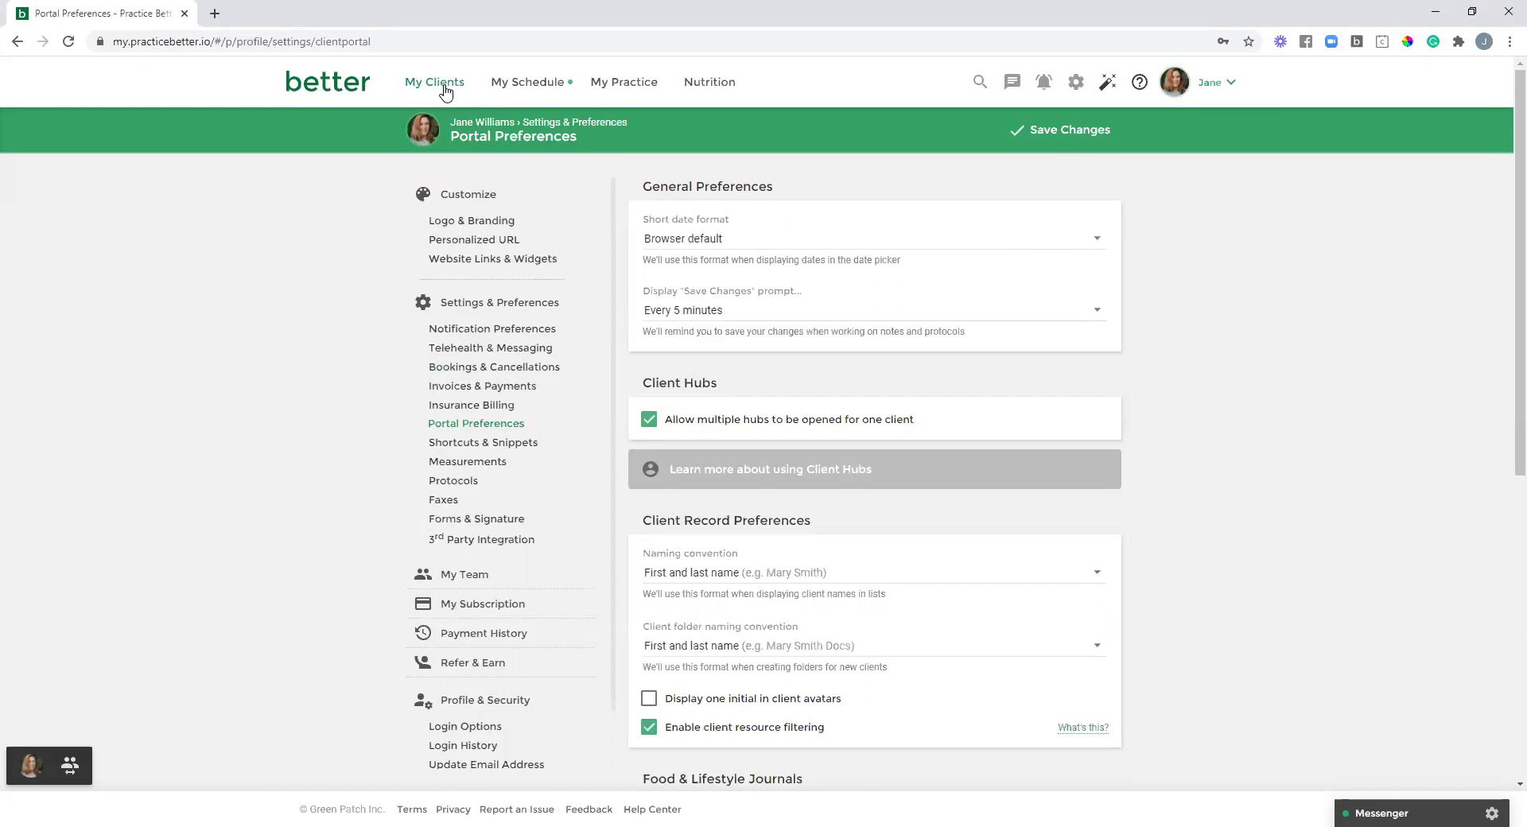
- Go back to the client's record, open the journals and bring up the Nutrient Consumption analysis
mouse_move(445, 91)
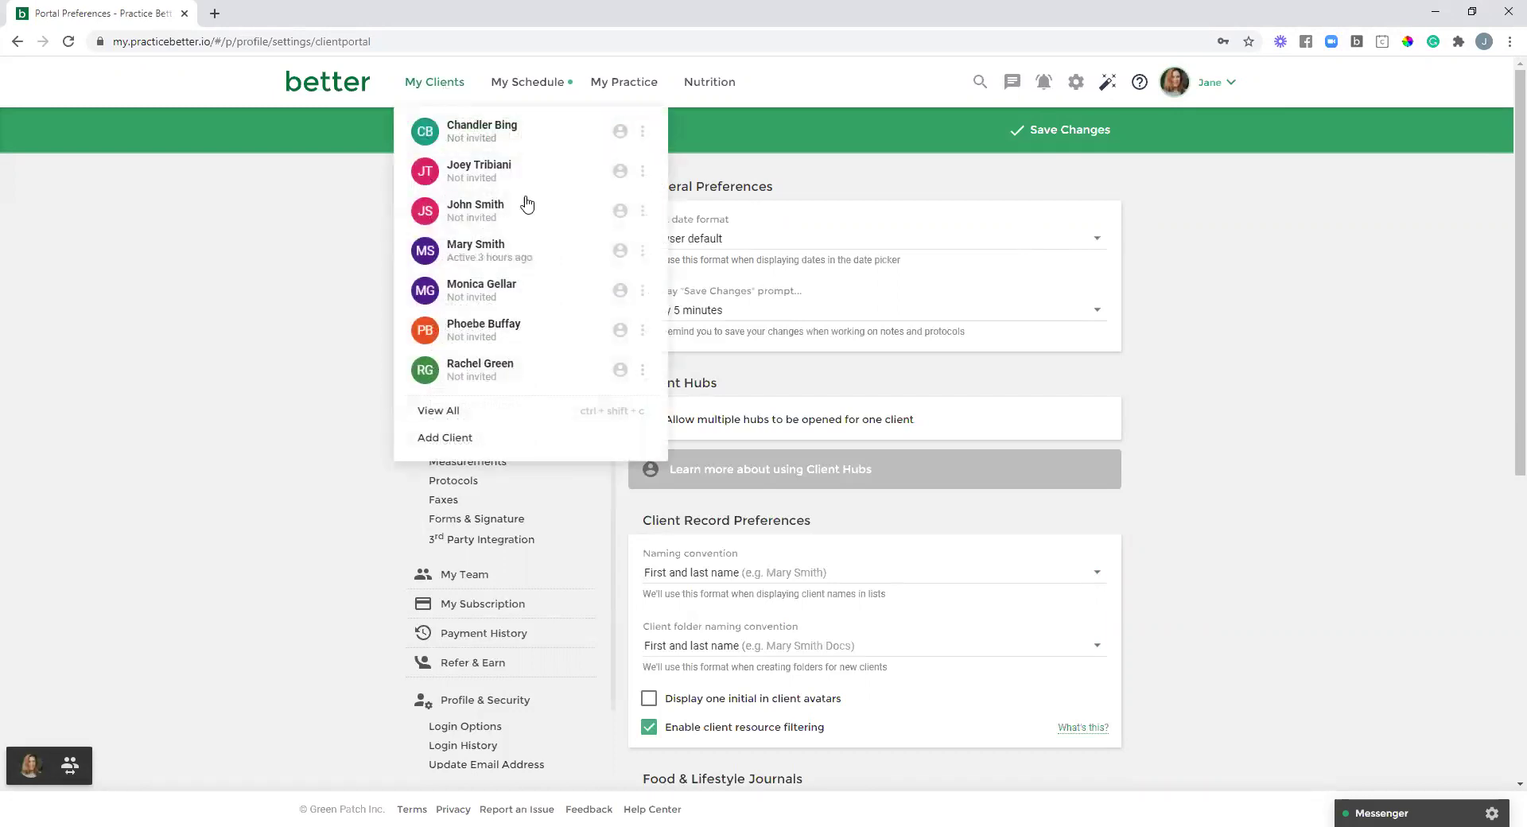
click(481, 248)
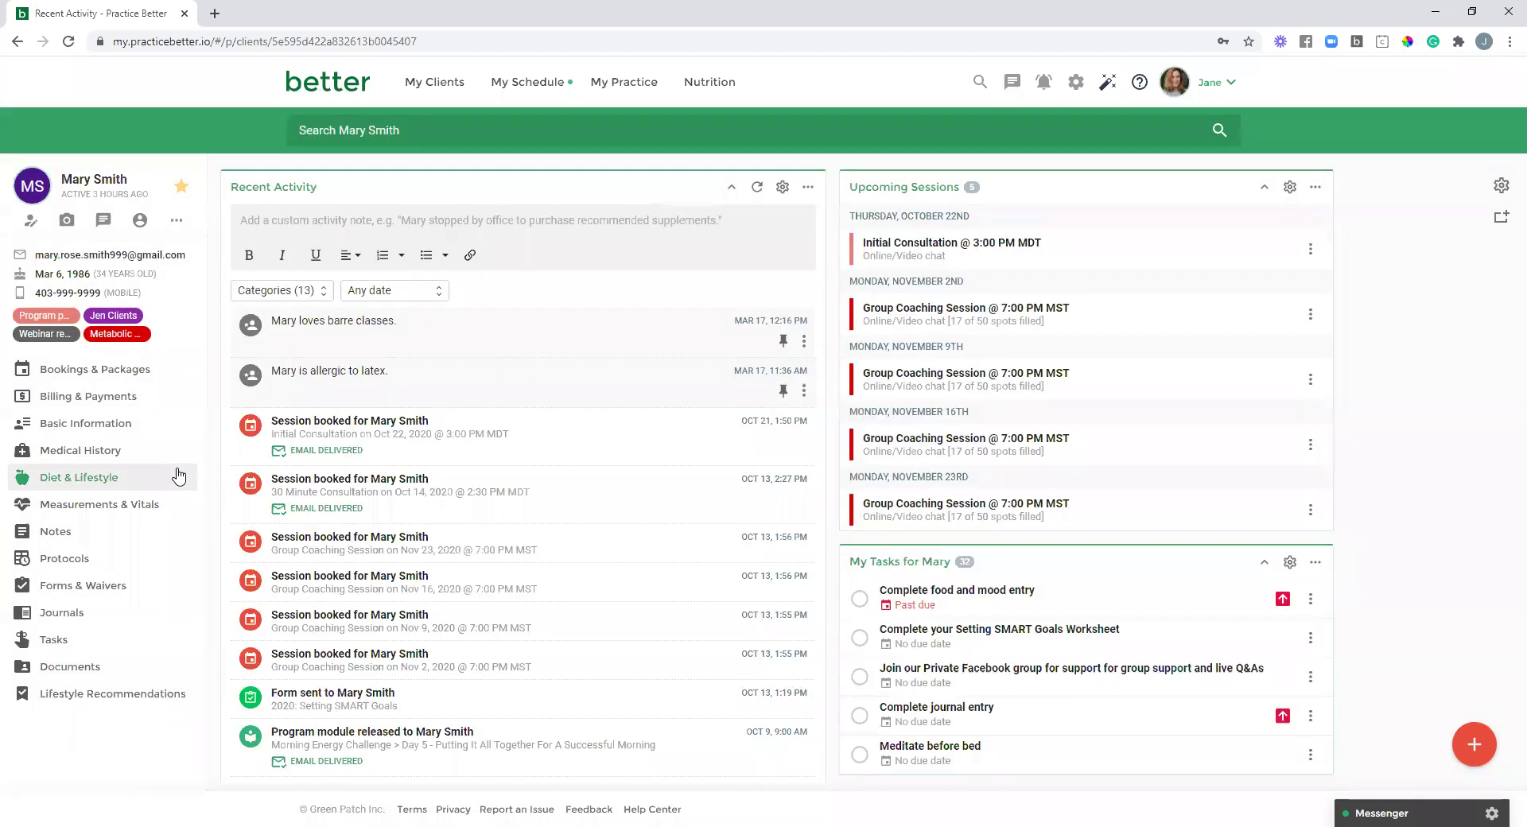
click(76, 615)
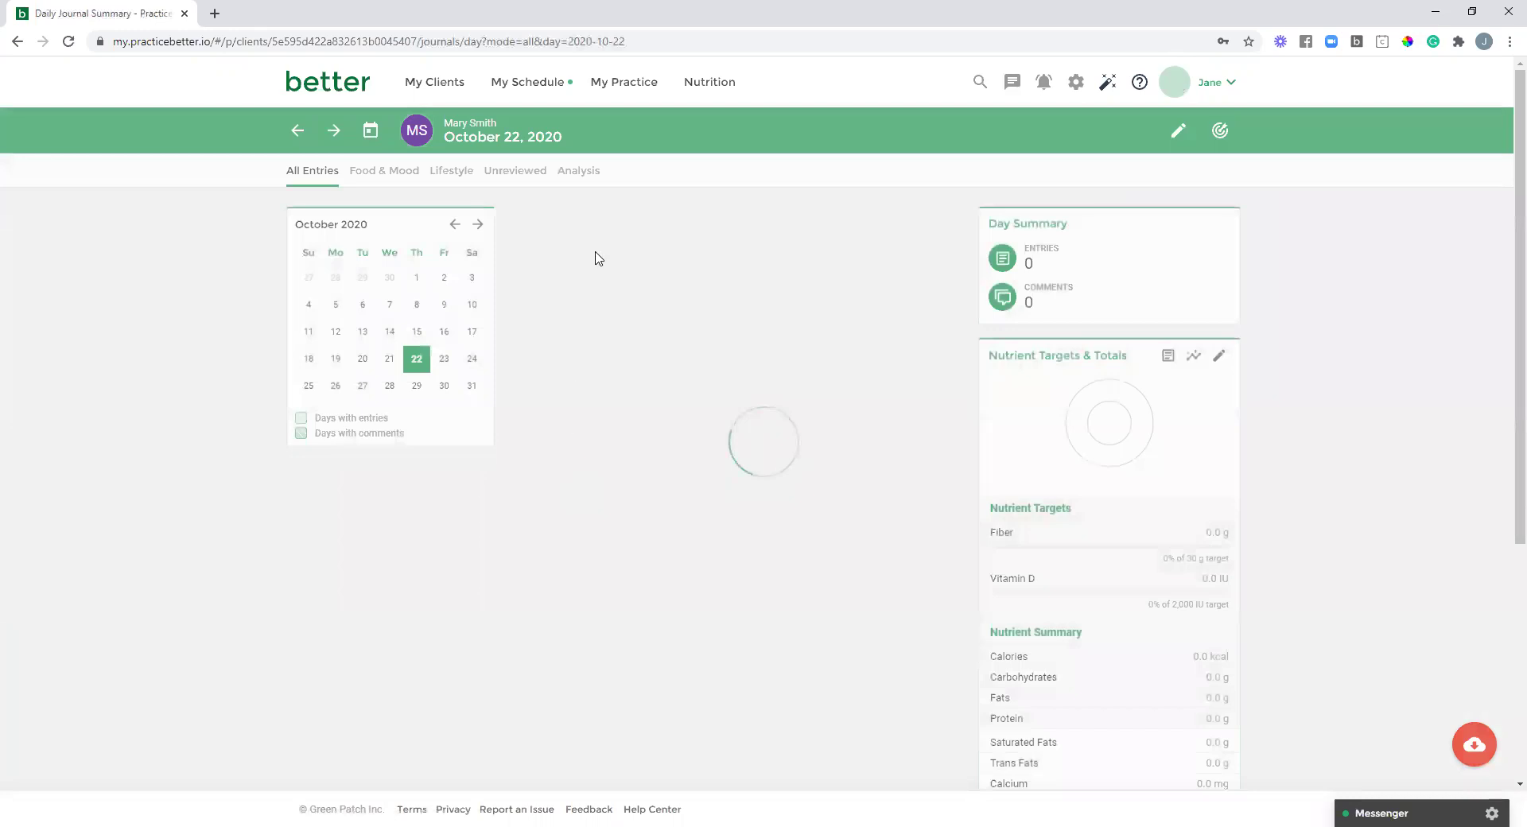
click(617, 176)
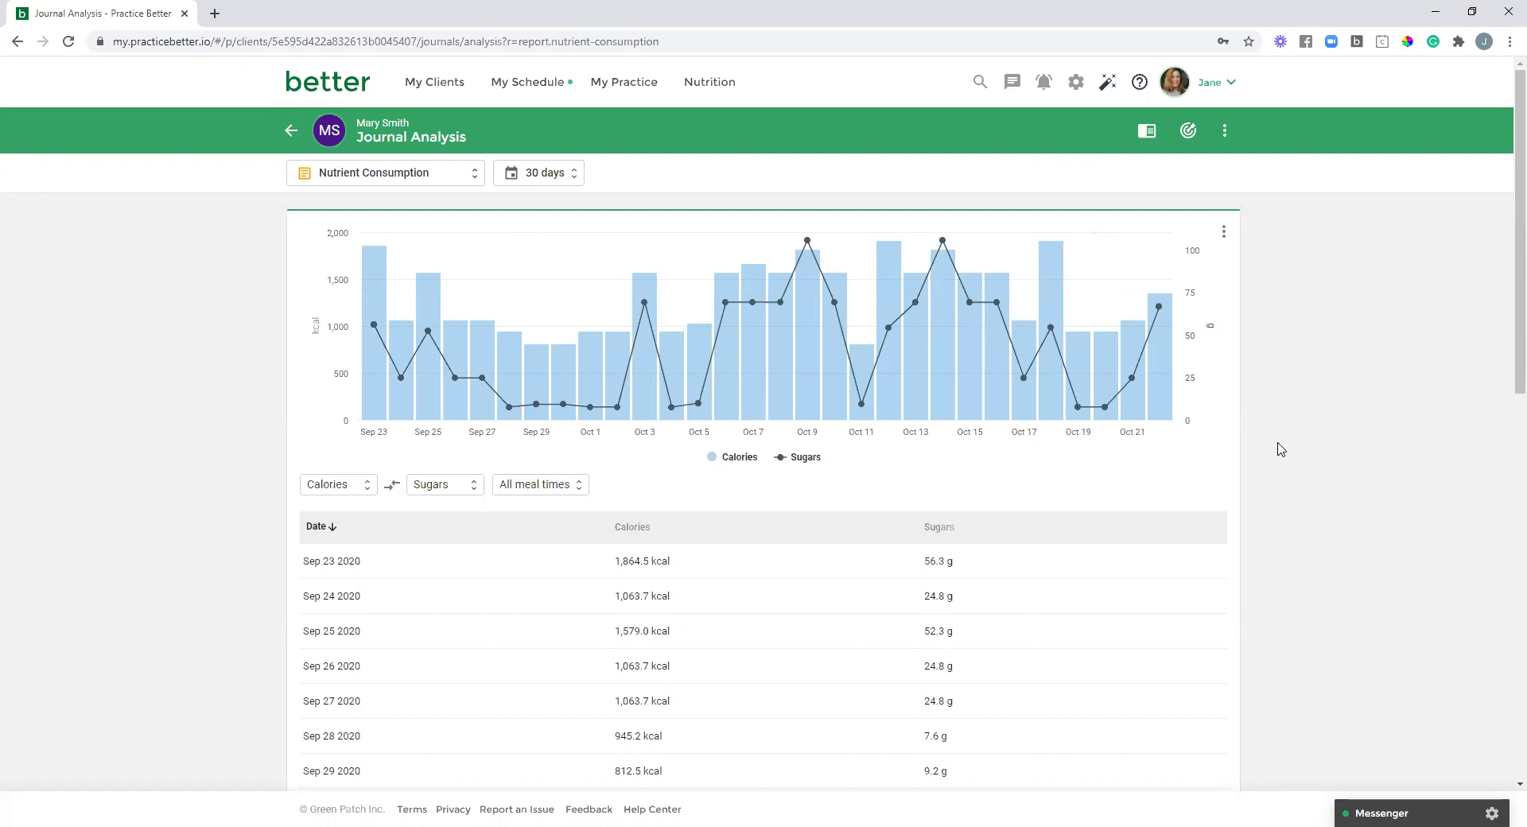
- Open the client's Nutrient Consumption target, examine the Protein options optimal, at least and at most, and return to the targets list without saving
click(291, 133)
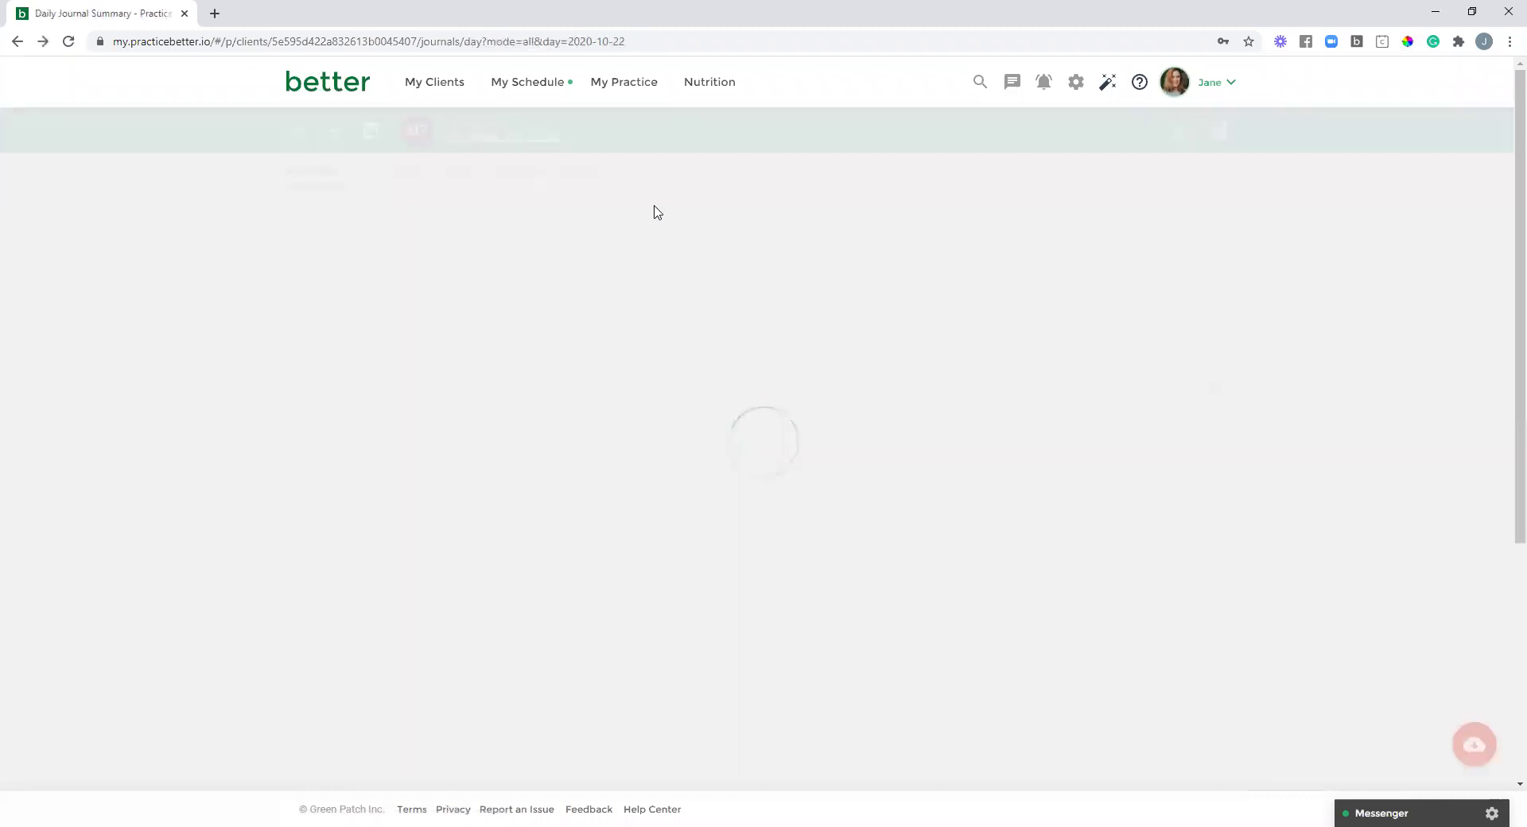
click(1187, 132)
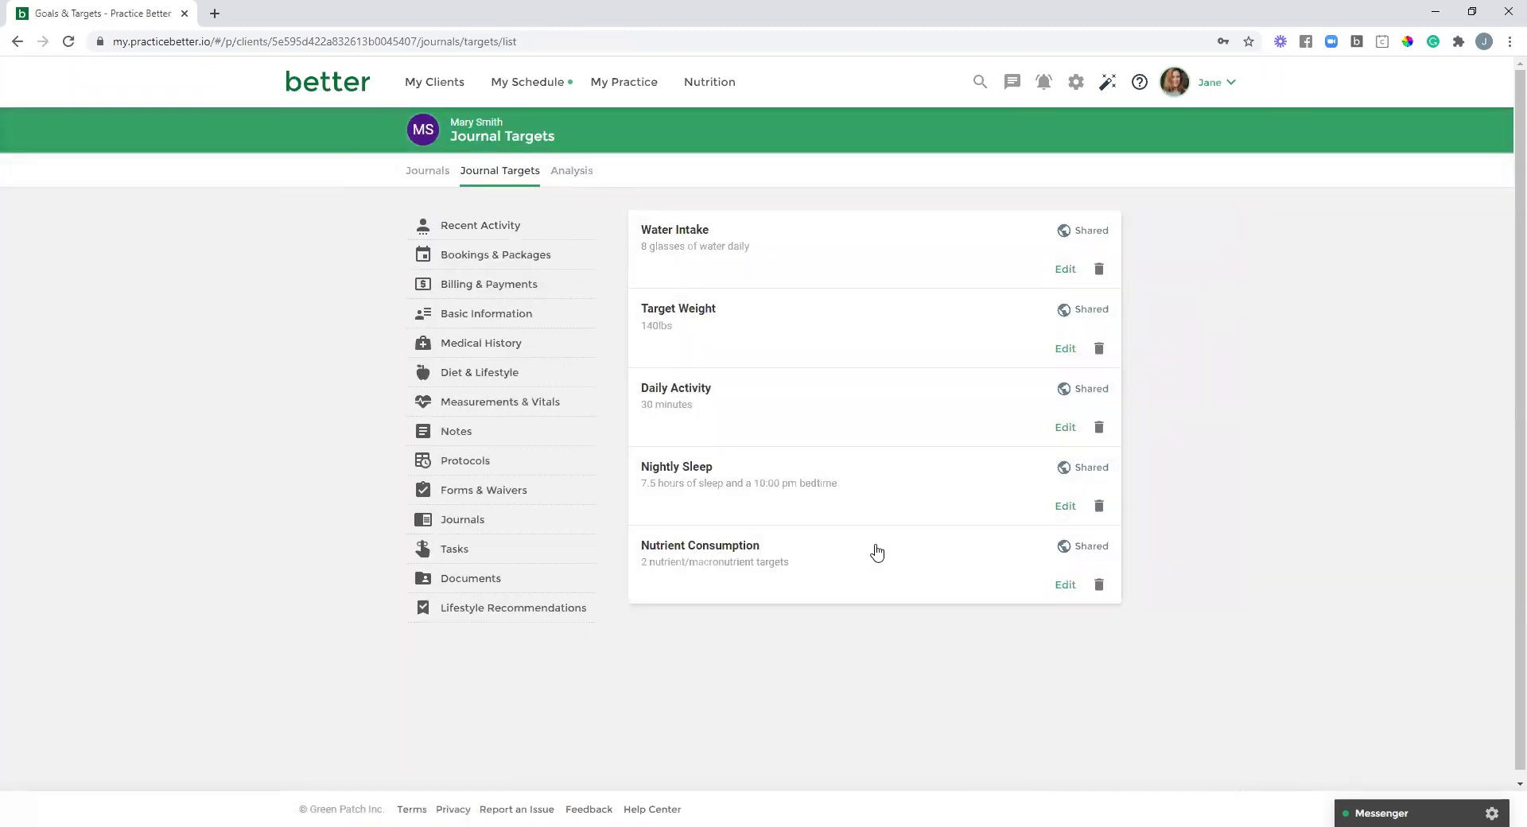
click(1065, 596)
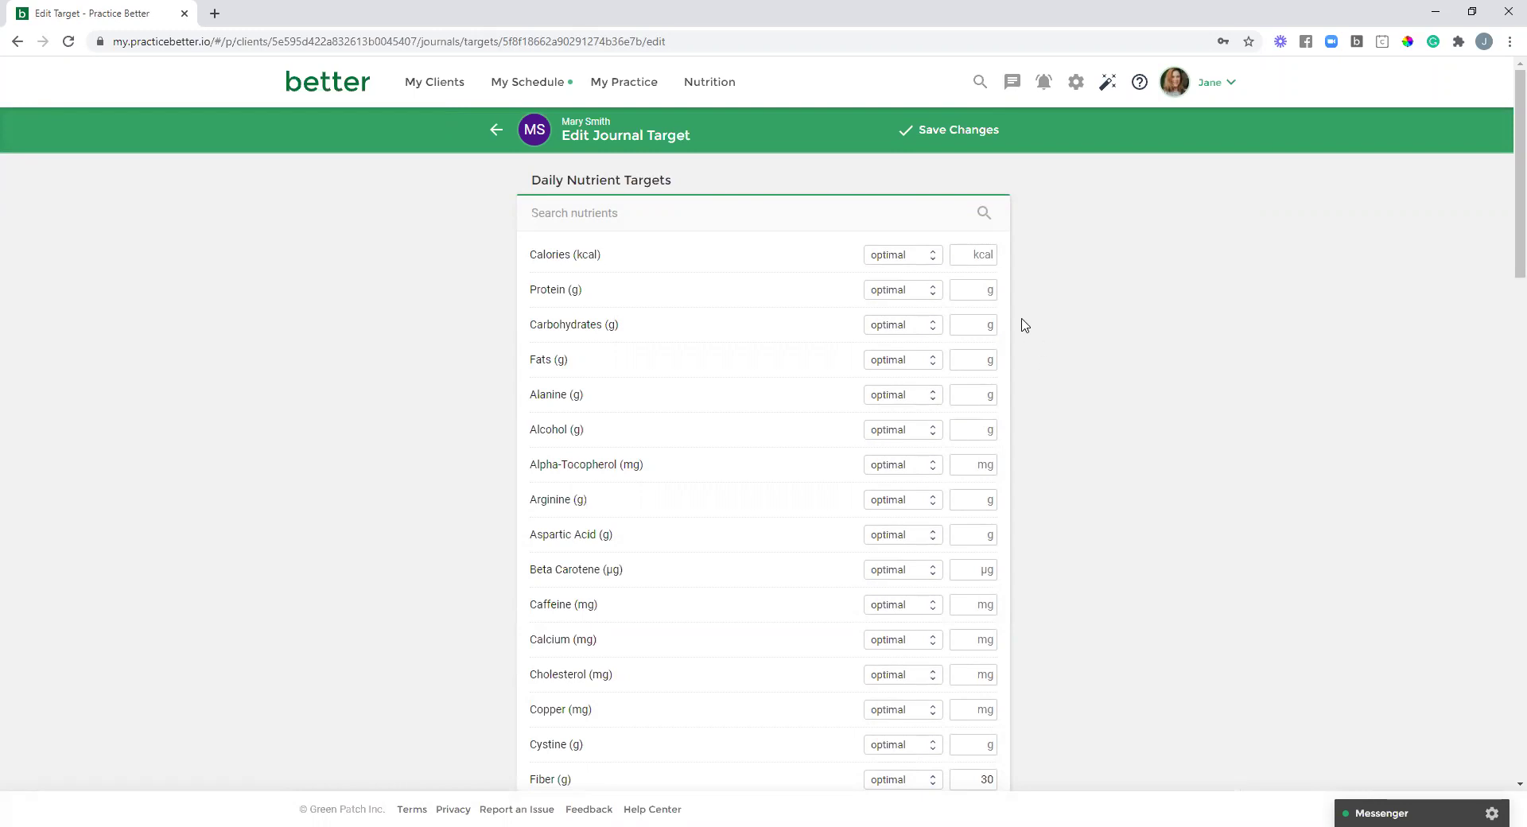
click(983, 293)
click(923, 293)
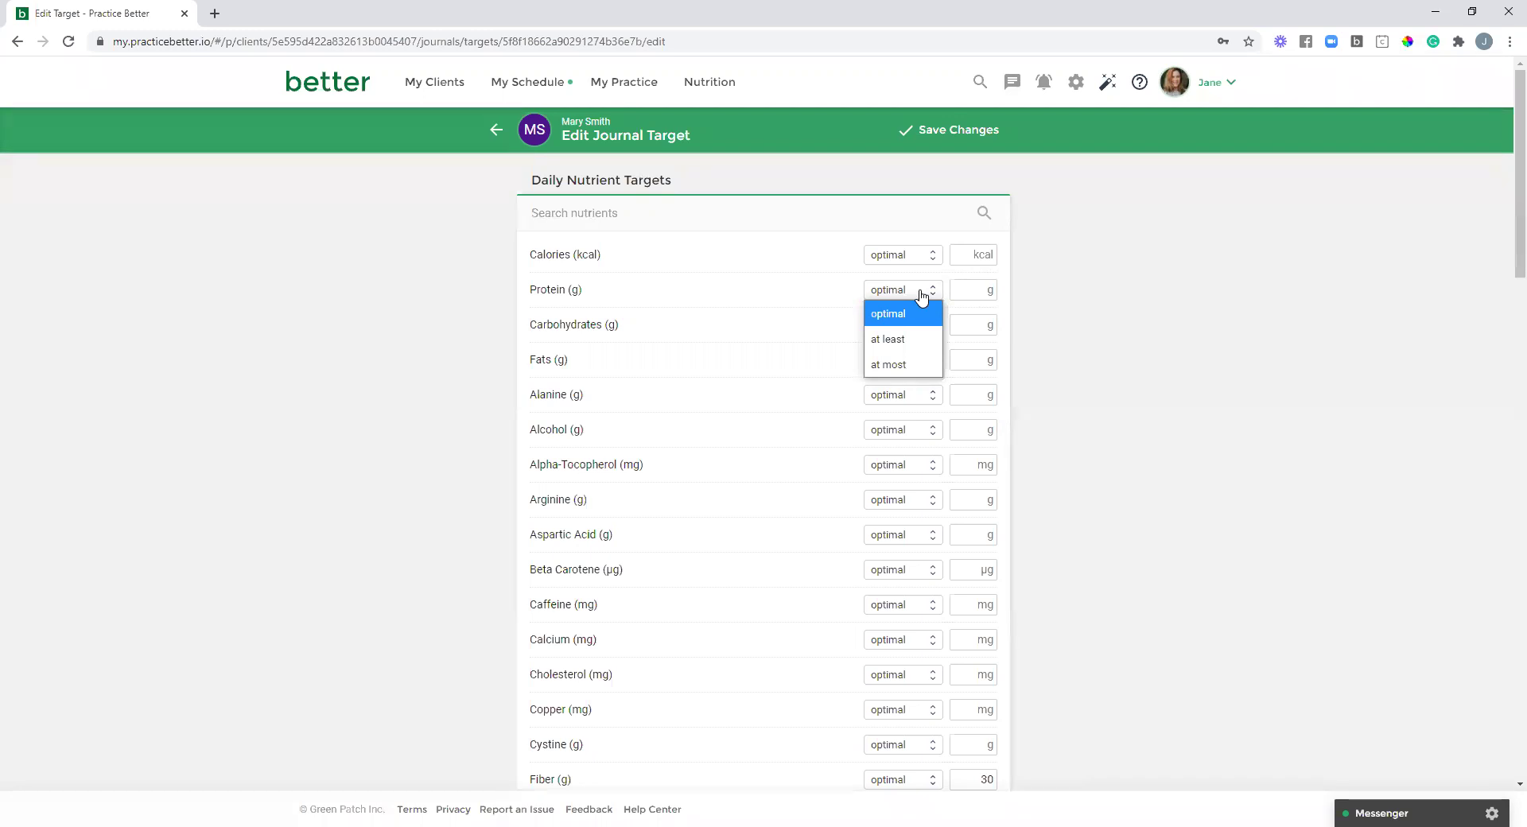
click(1056, 300)
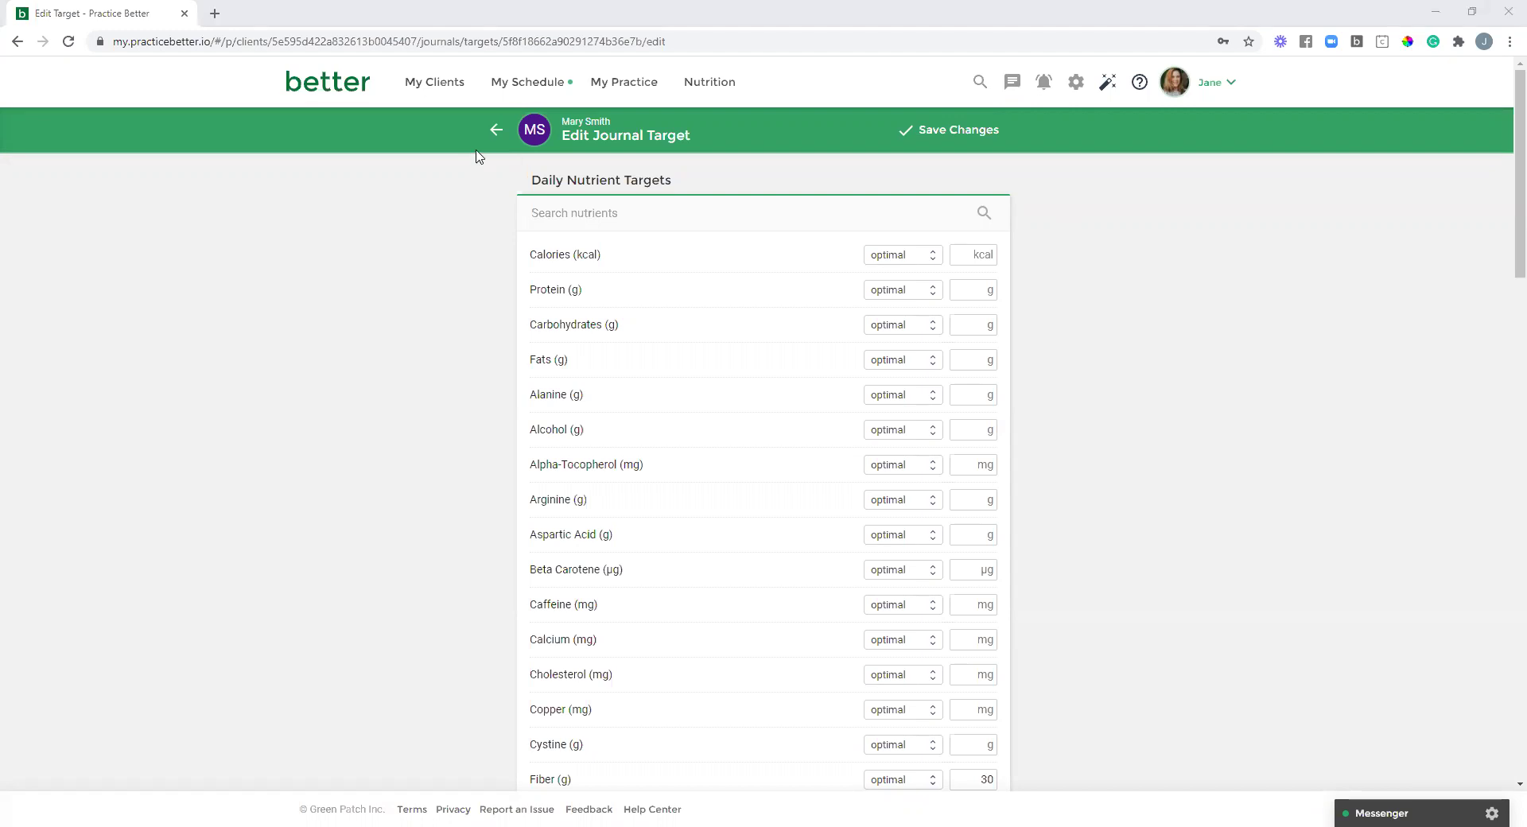
click(494, 134)
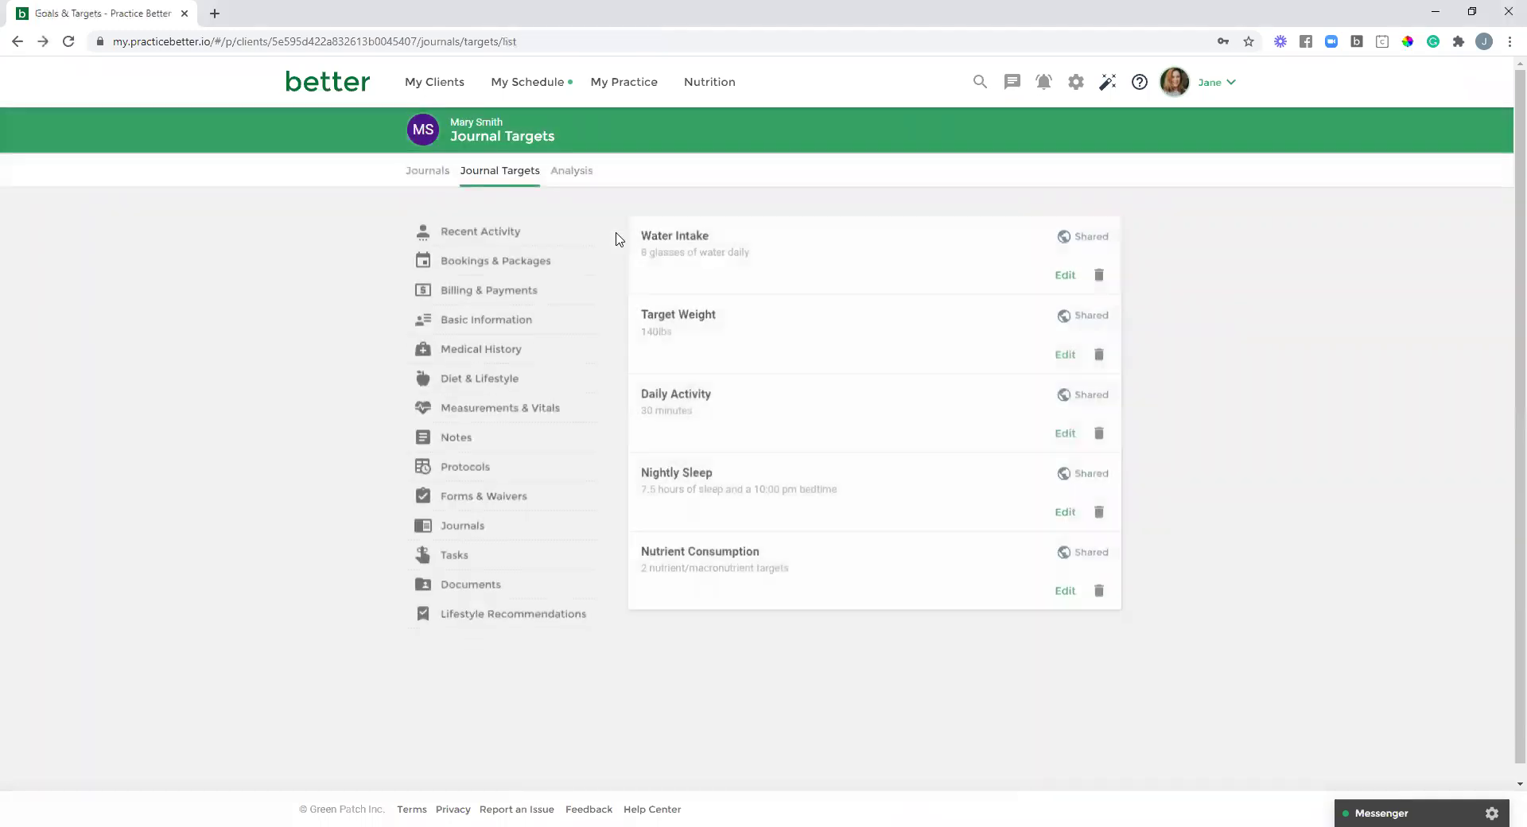
- Return to the client's October 22 journal by way of the client record
mouse_move(442, 96)
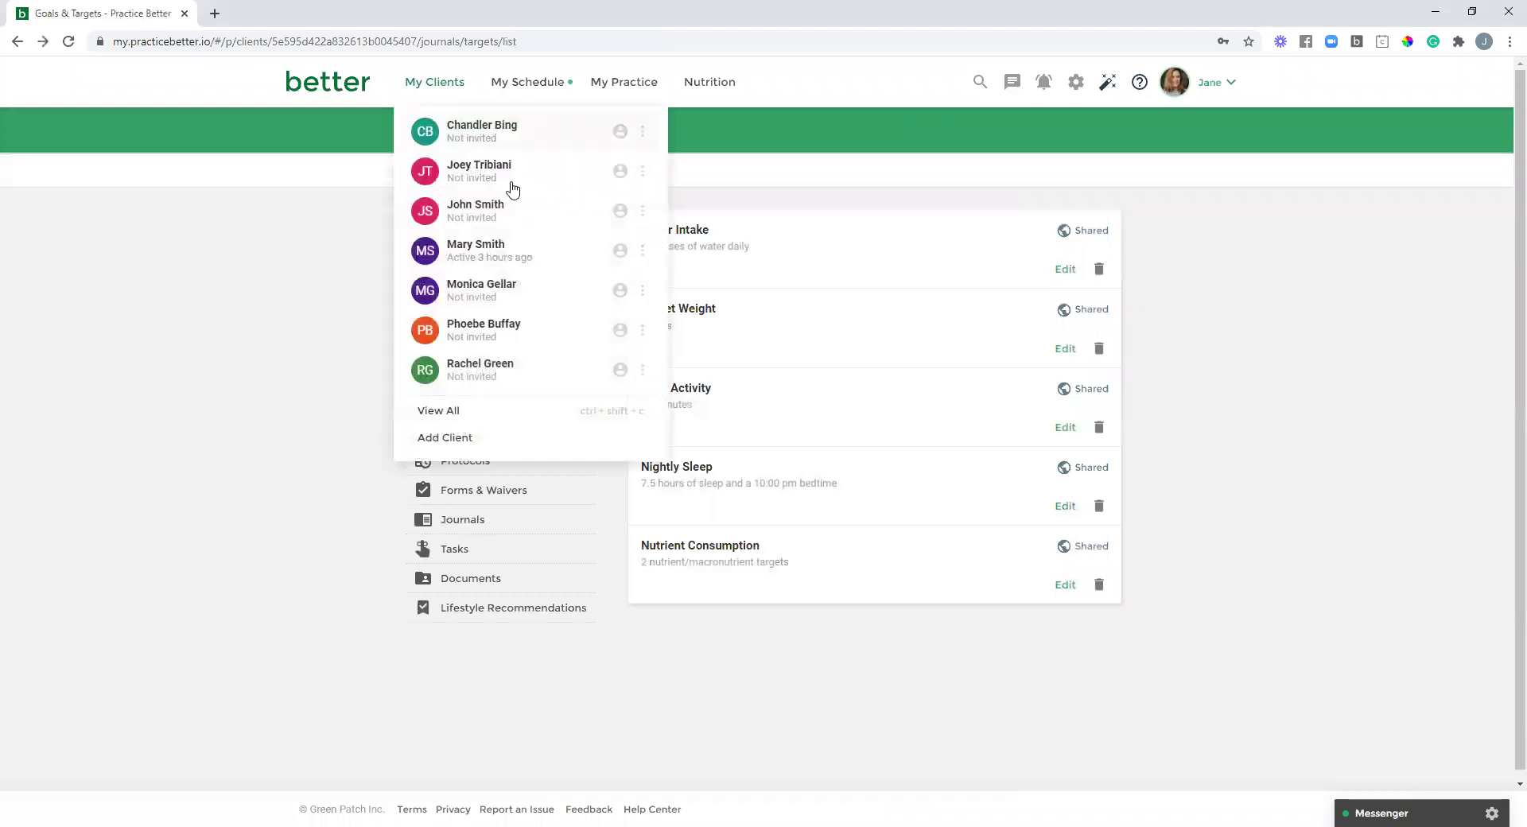
click(513, 189)
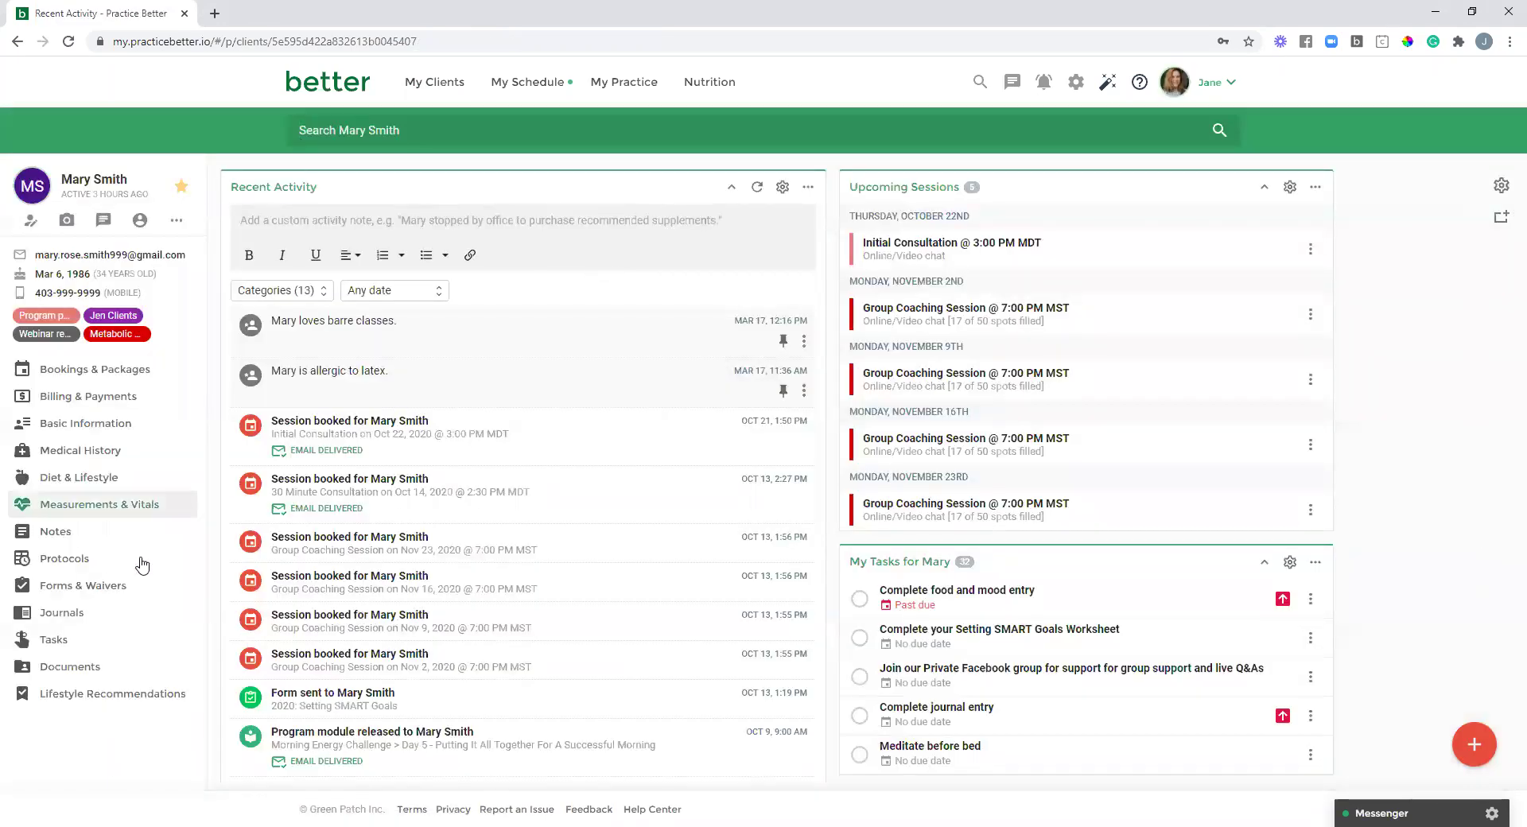
click(103, 621)
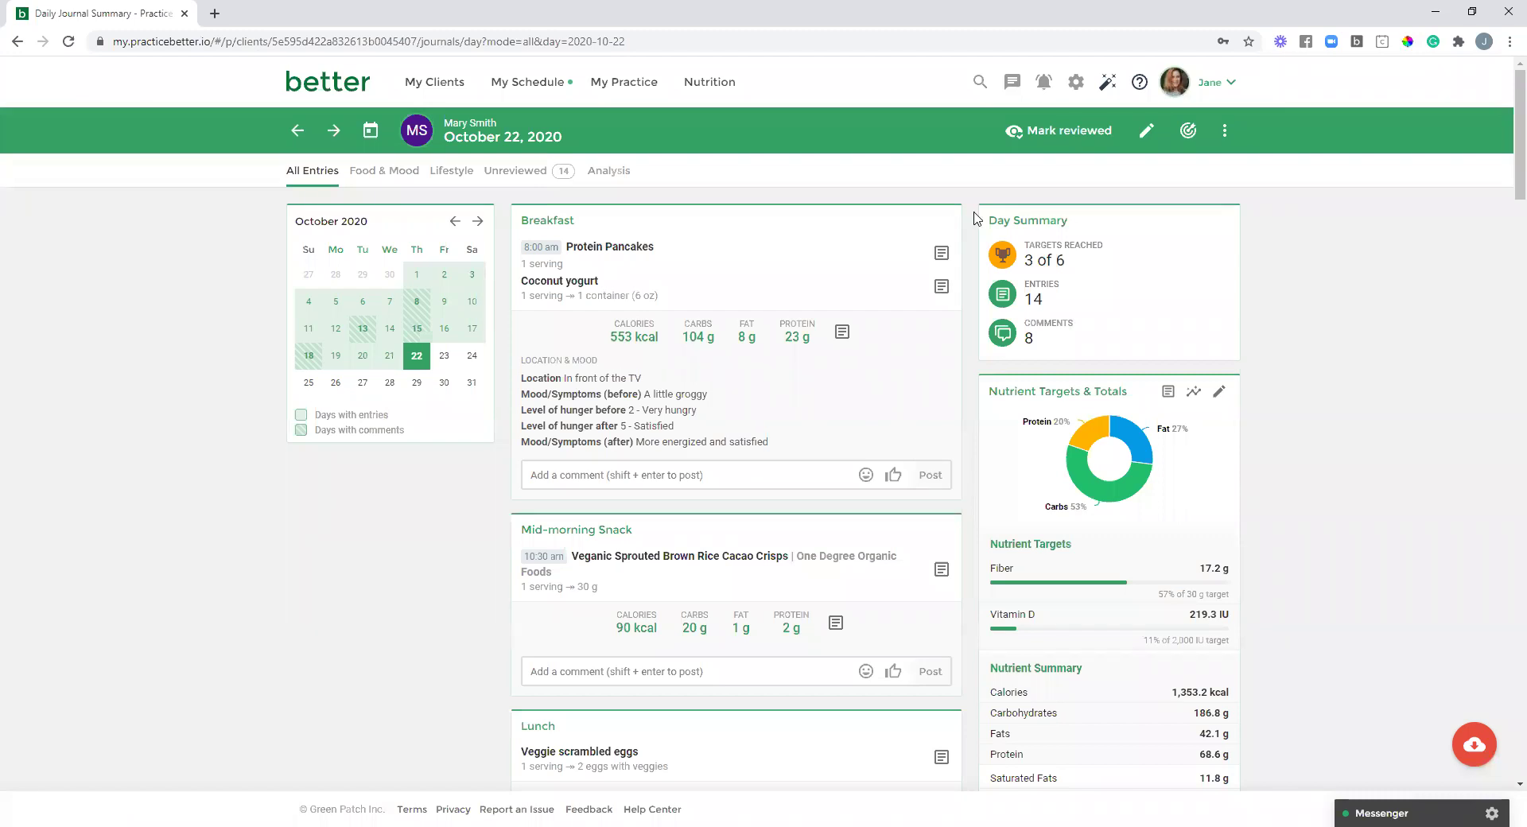
- Examine all entries of the client's October 22 journal, from the meals and nutrient summary through the sleep, bowel movement and mood entries
scroll(976, 219, down, 5)
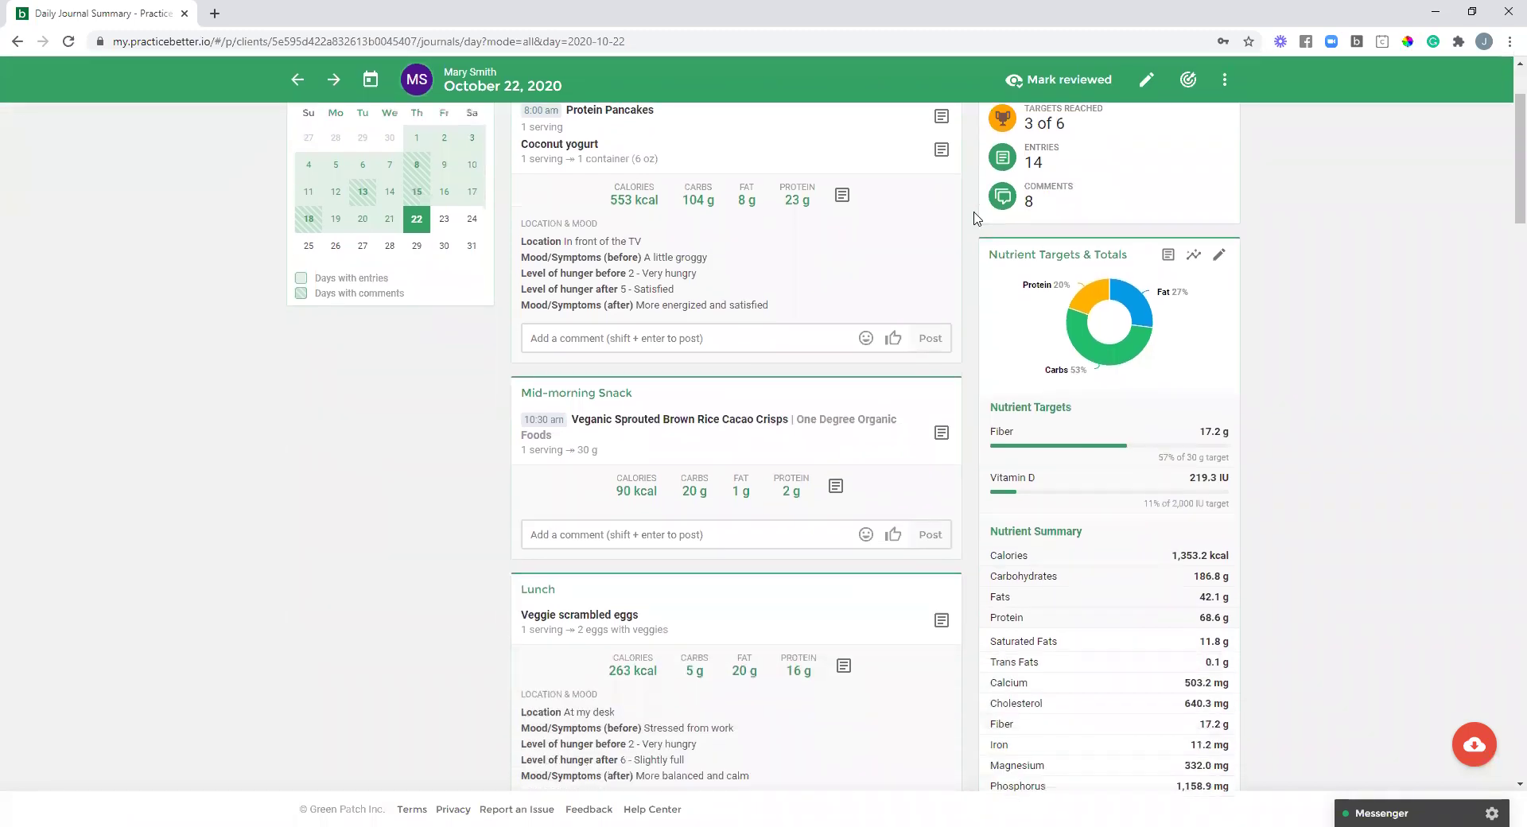
scroll(976, 219, down, 7)
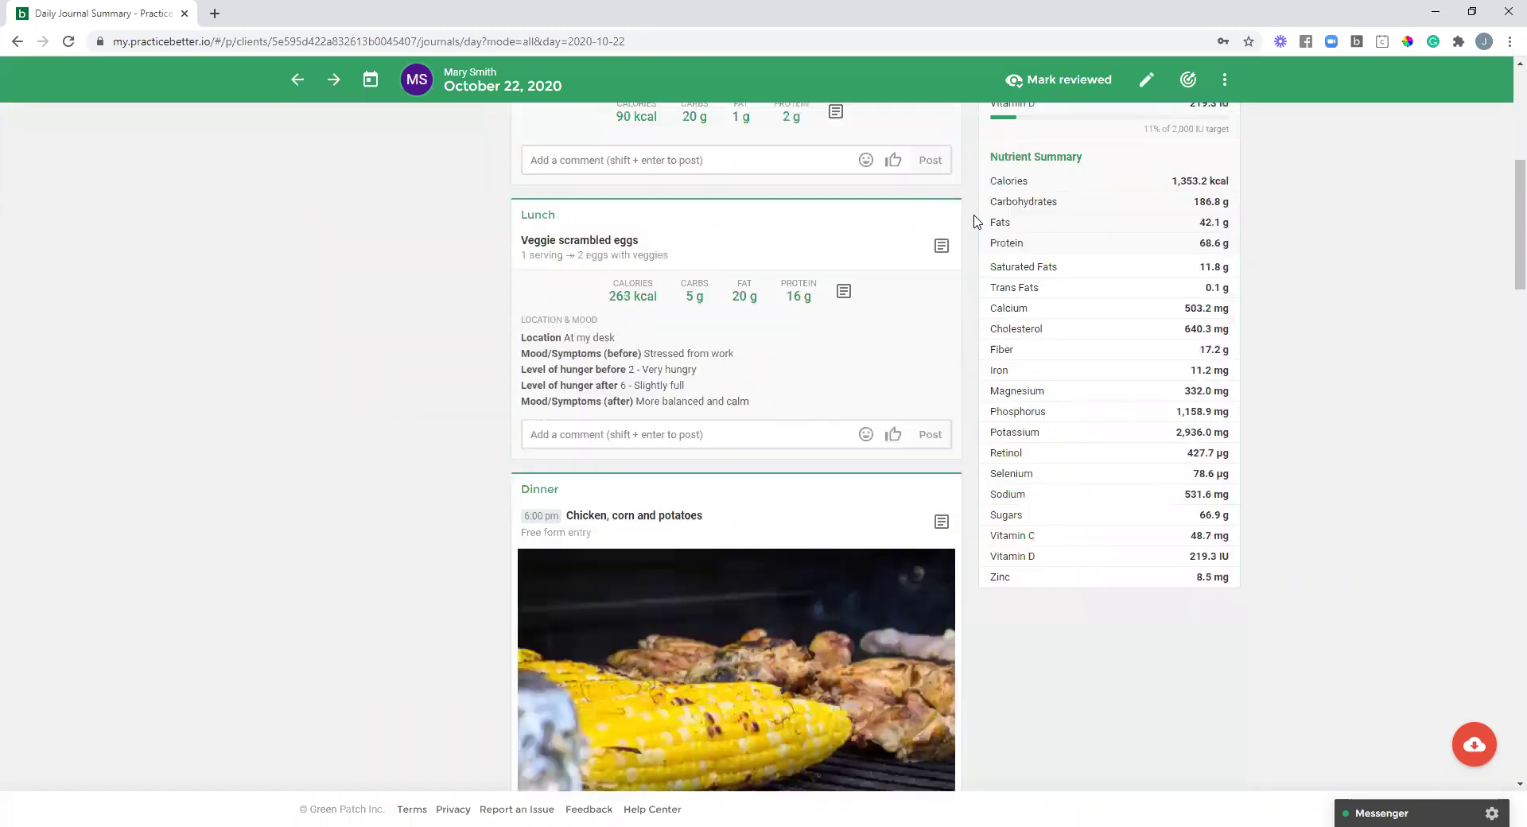
scroll(978, 231, down, 9)
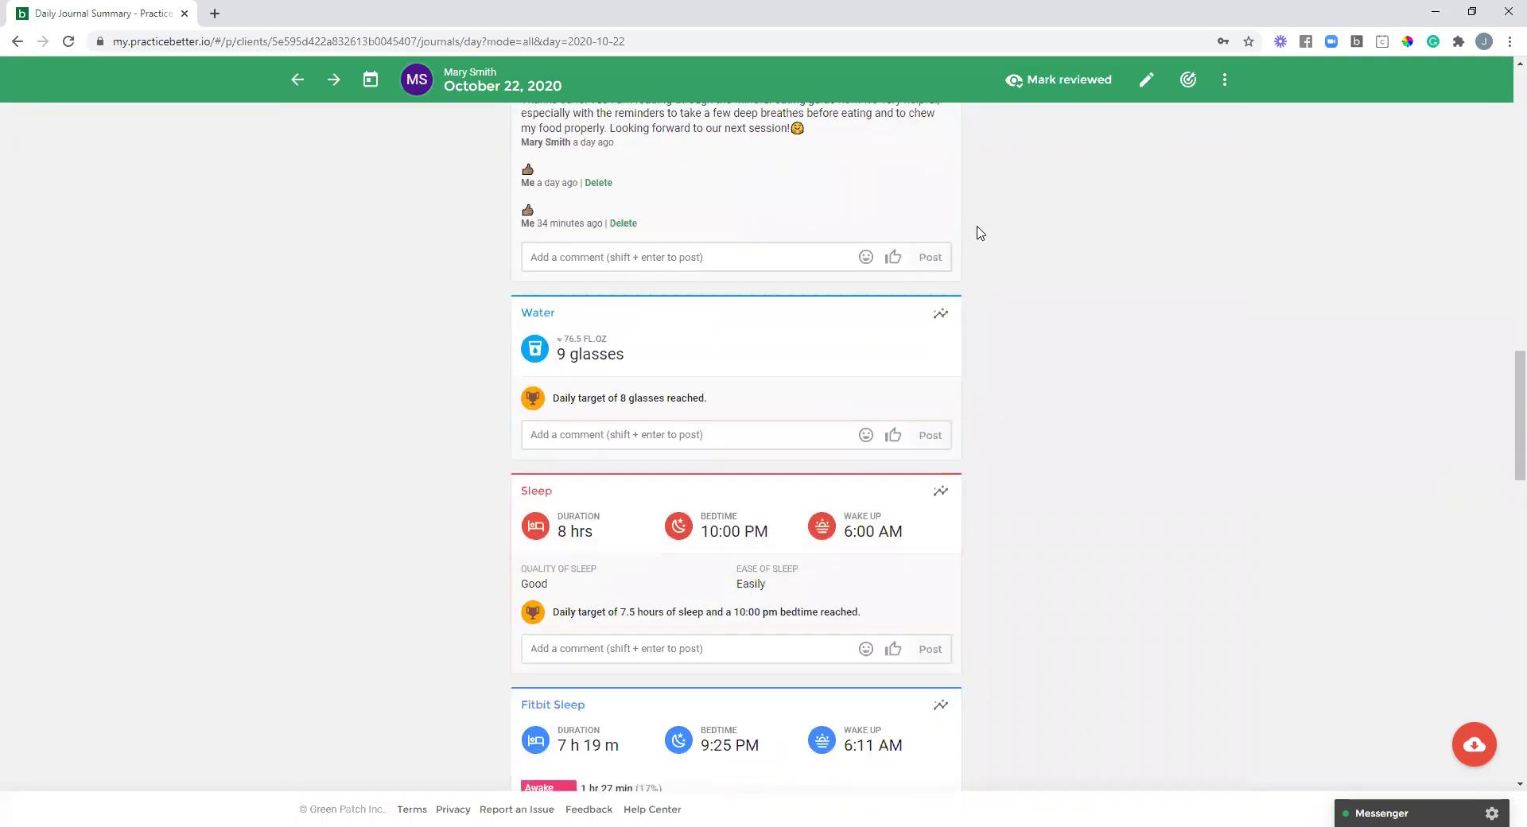
scroll(998, 259, down, 1)
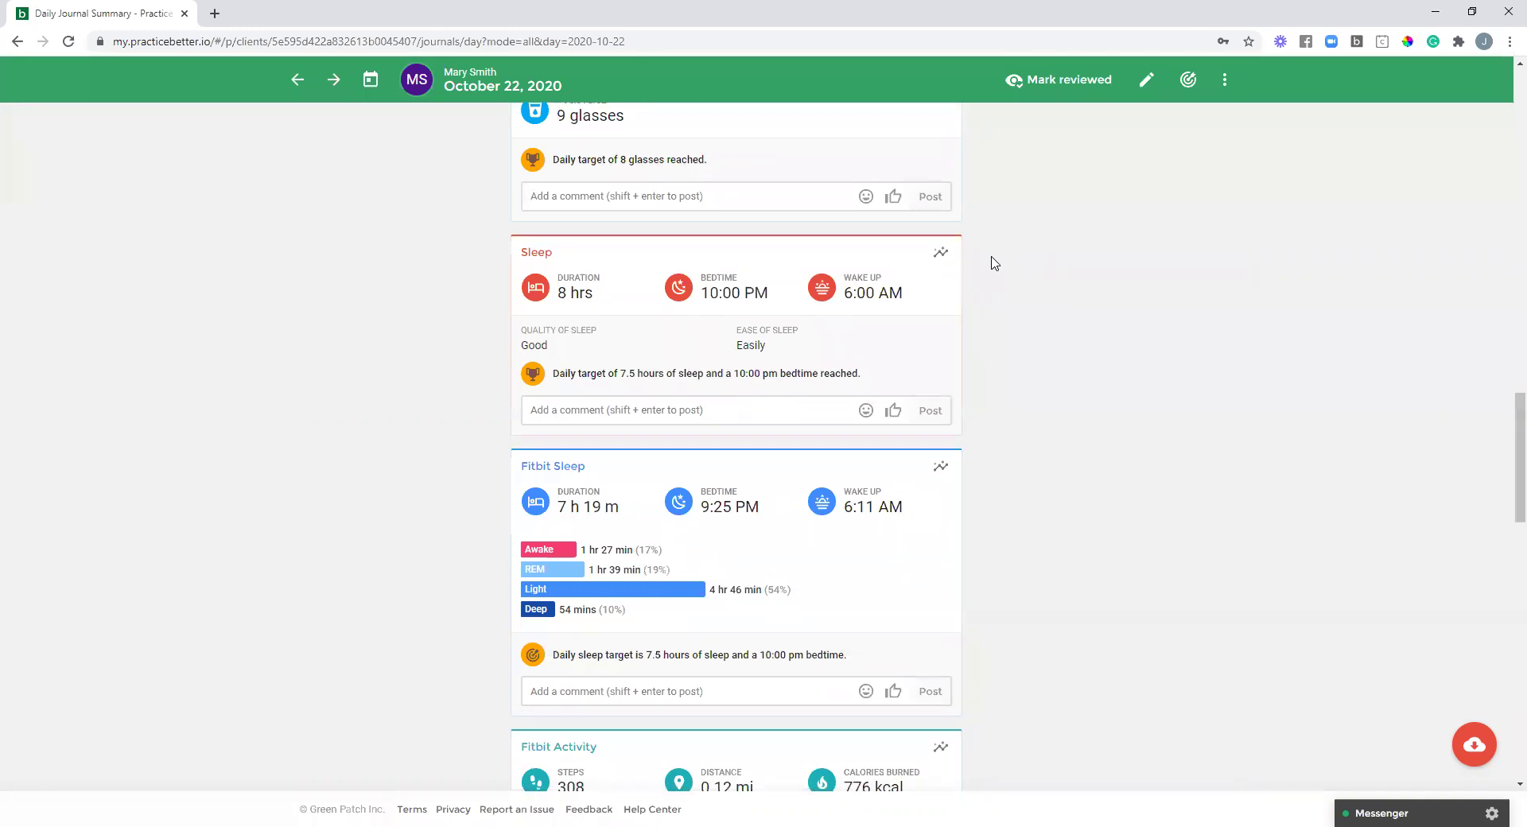
scroll(1002, 271, down, 6)
scroll(1026, 315, down, 7)
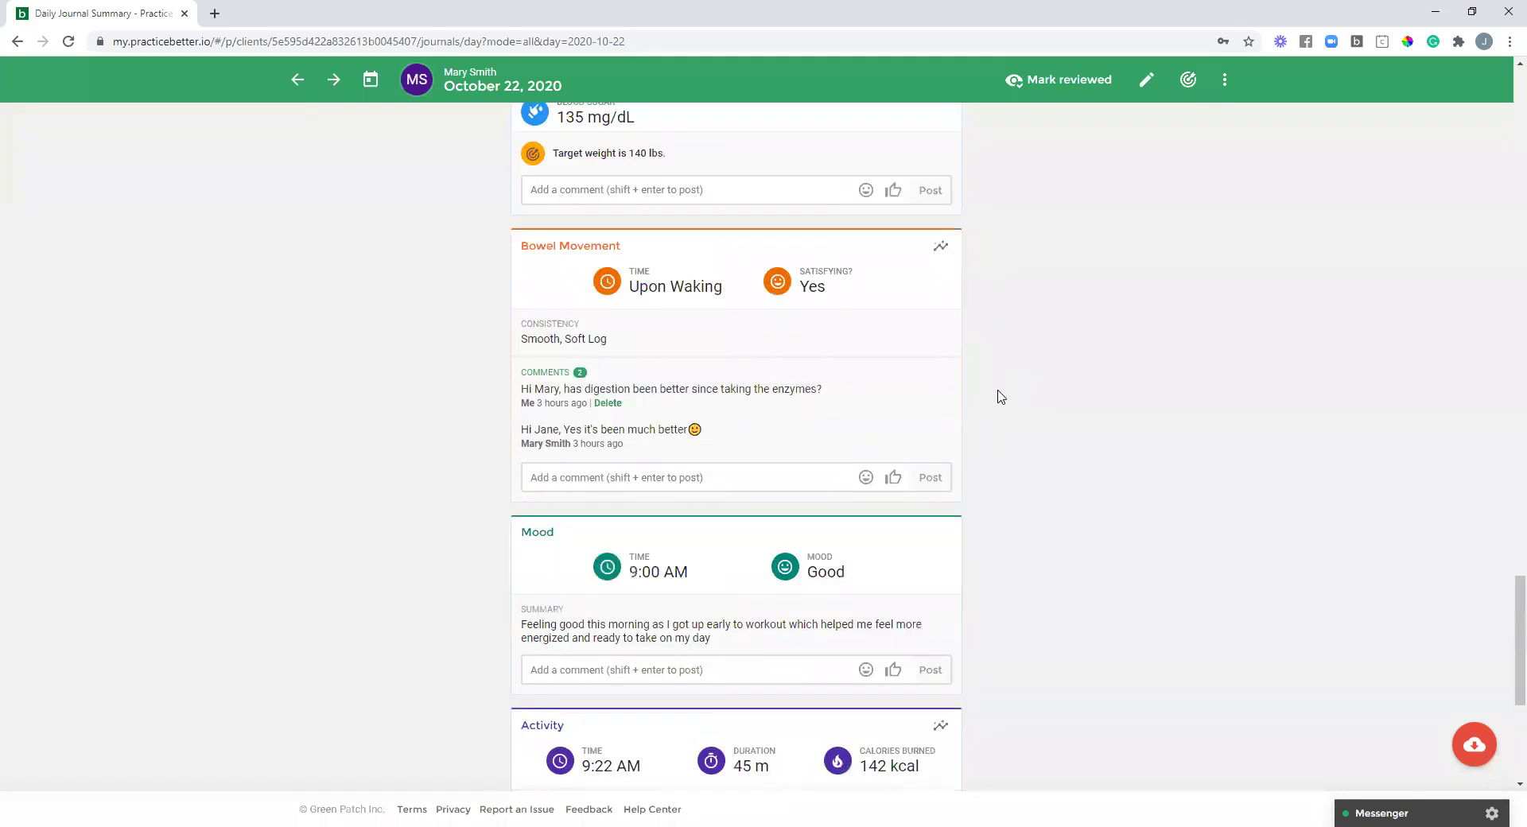
scroll(992, 404, up, 8)
scroll(990, 401, up, 15)
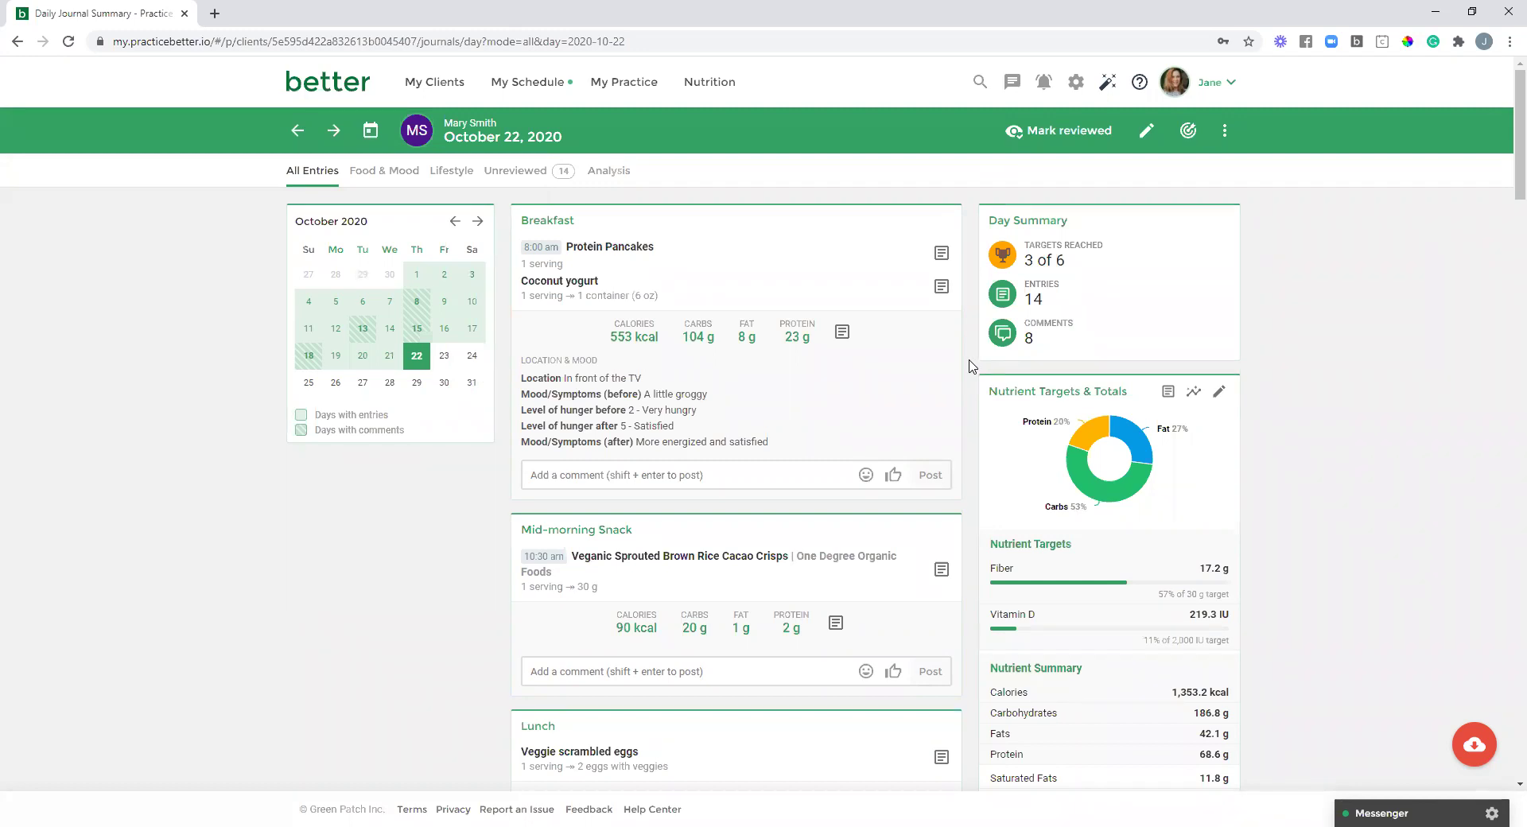
scroll(970, 367, down, 5)
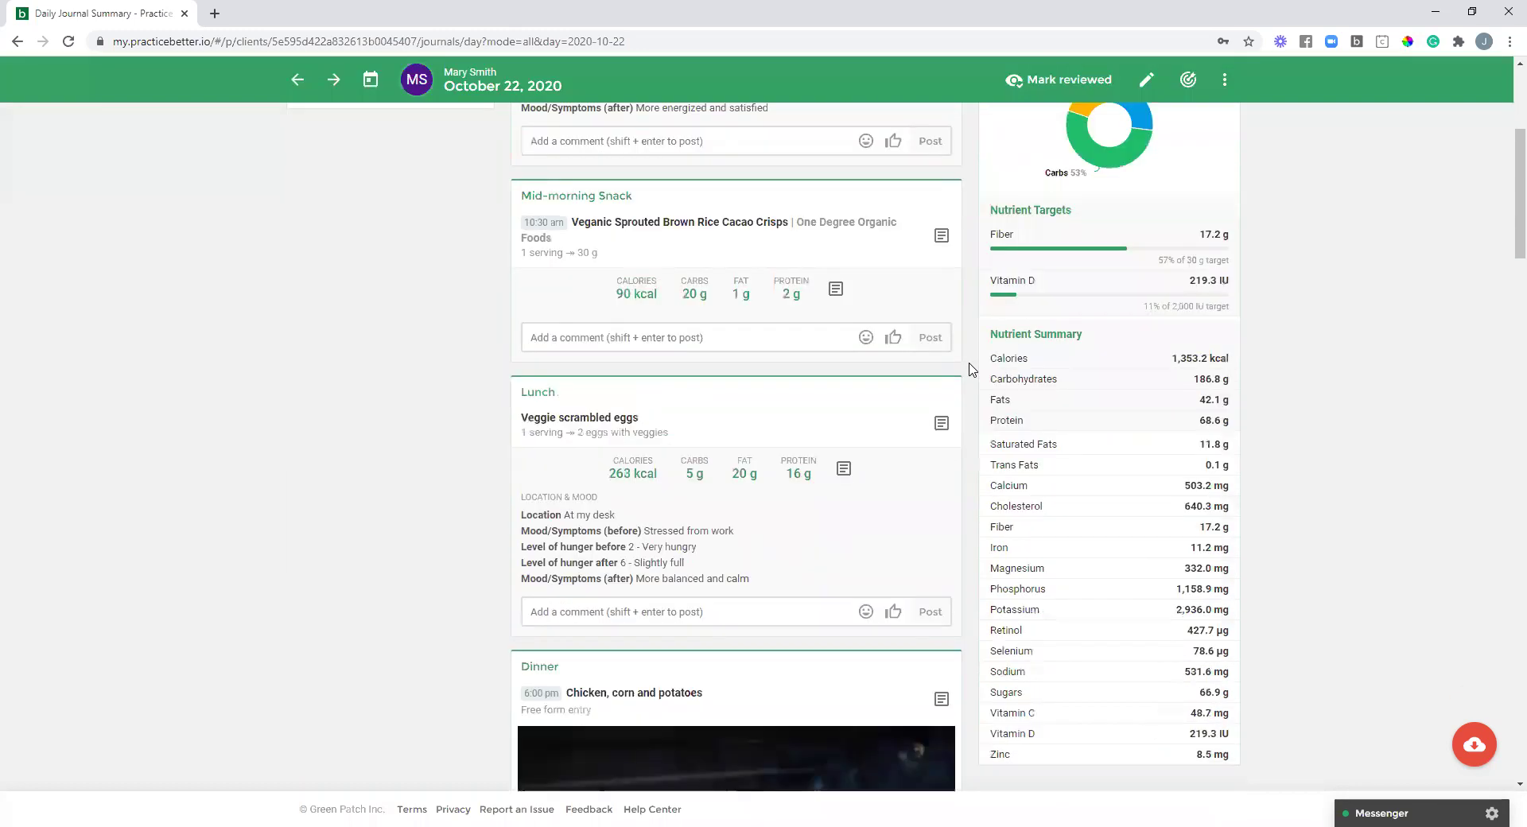
scroll(970, 368, up, 8)
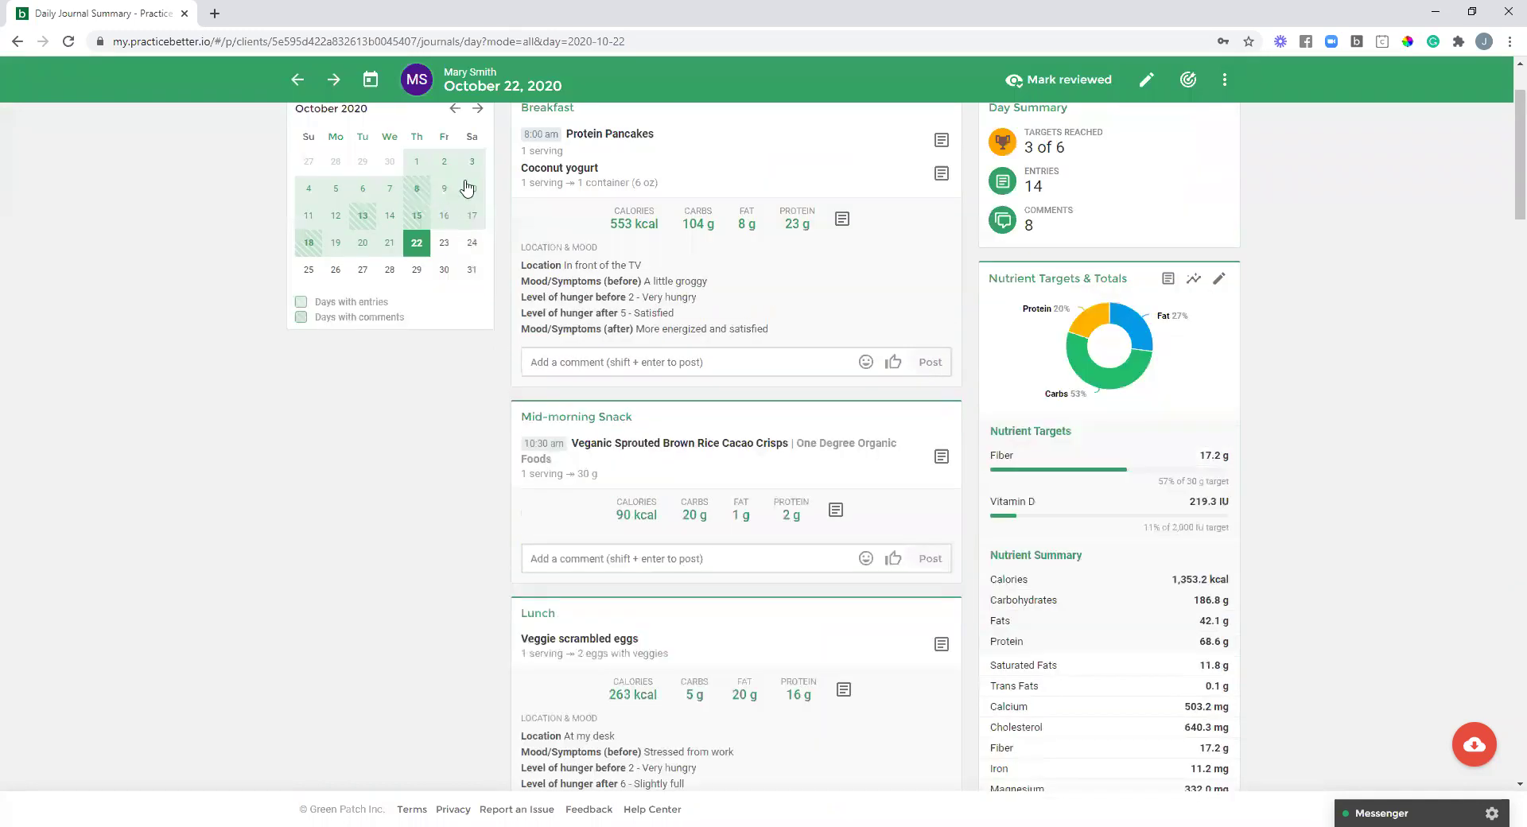
scroll(465, 187, up, 2)
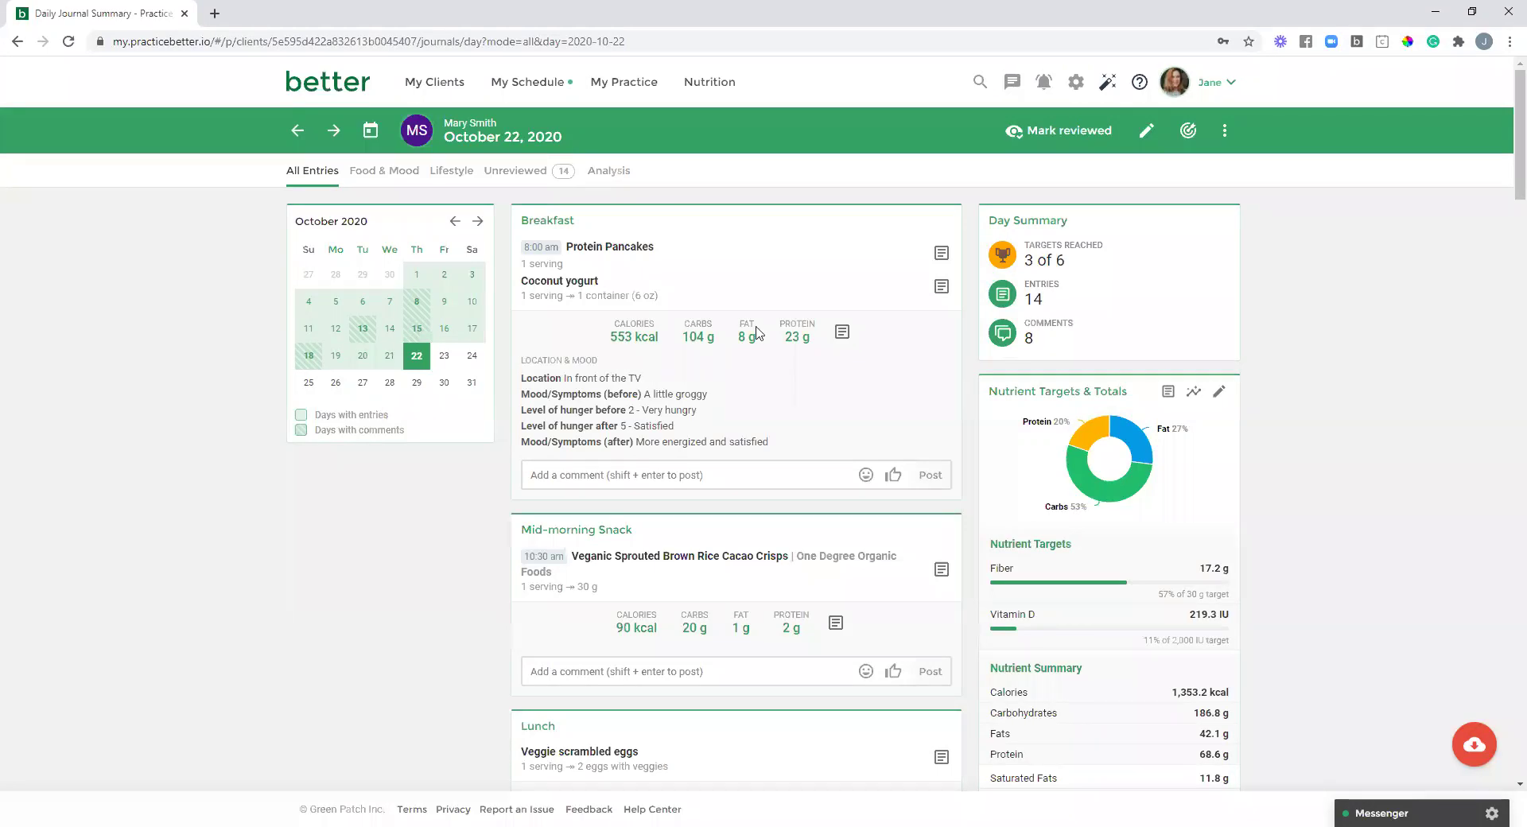
- Show only the Lifestyle entries for October 22 and examine the sleep, Fitbit, measurements, mood, activity and note entries
click(455, 174)
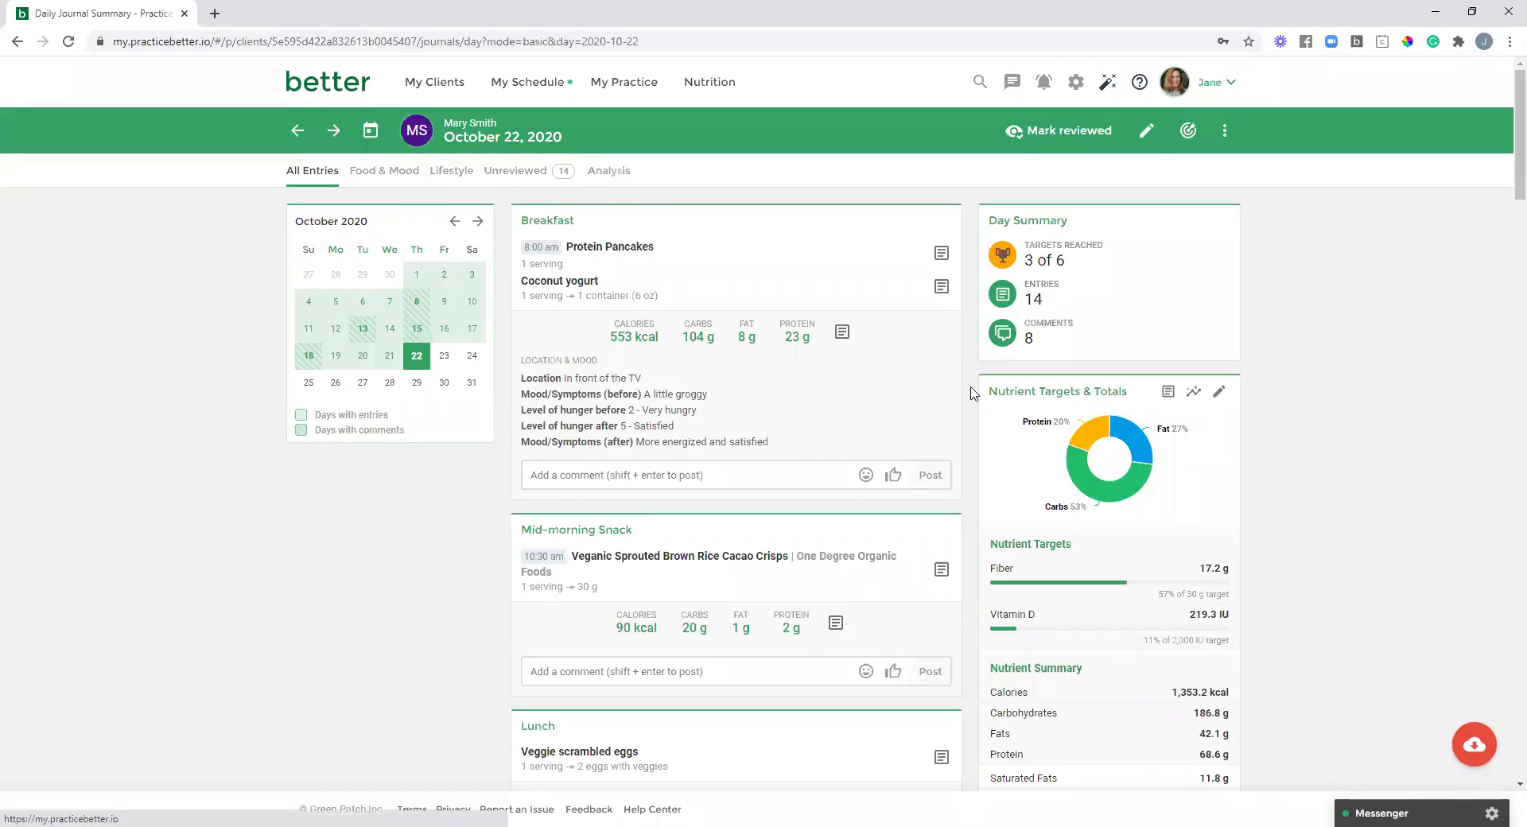
scroll(978, 397, down, 13)
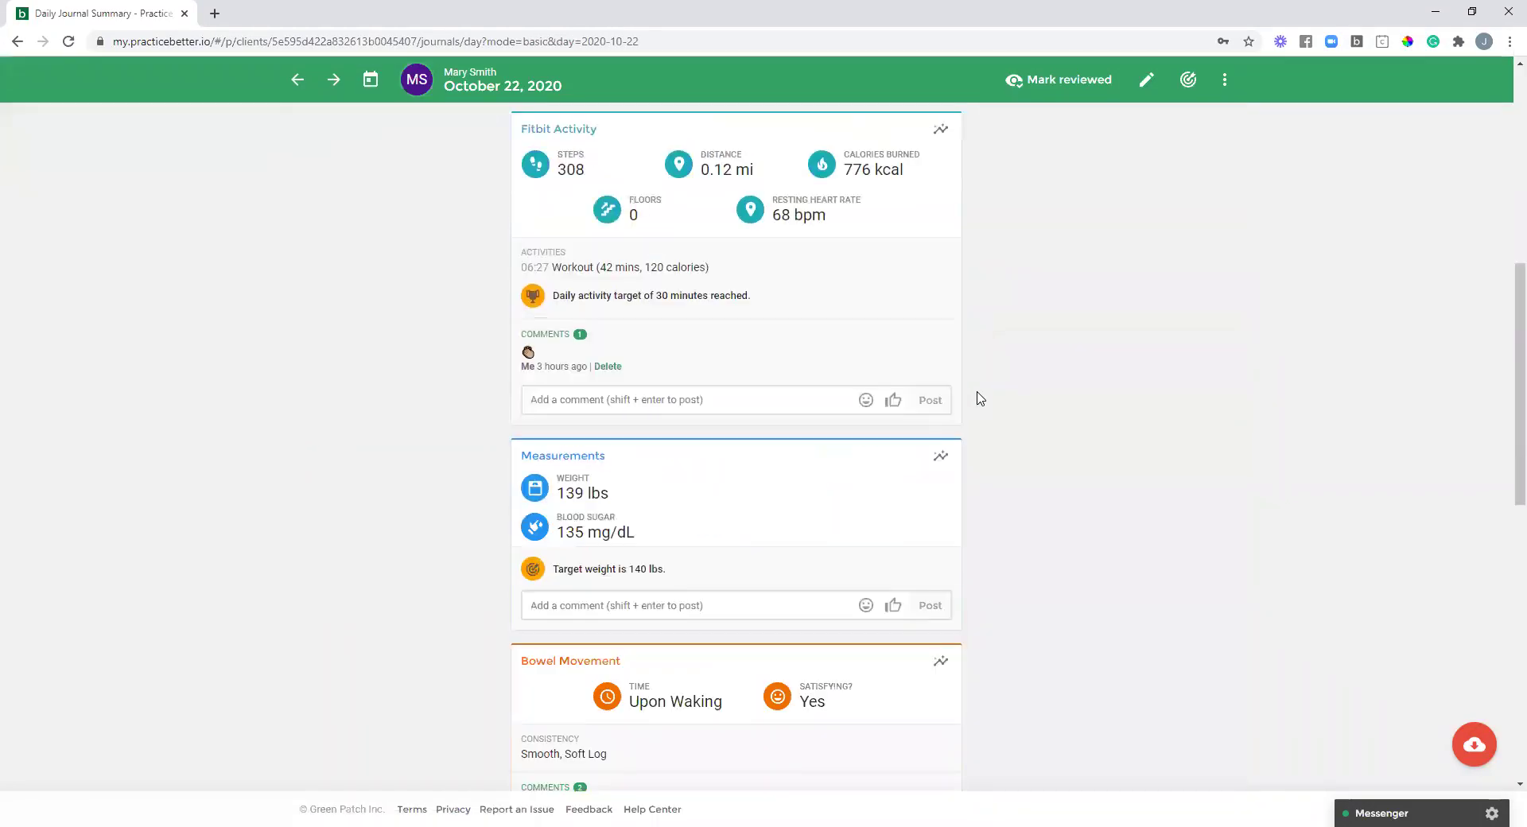
scroll(555, 543, down, 4)
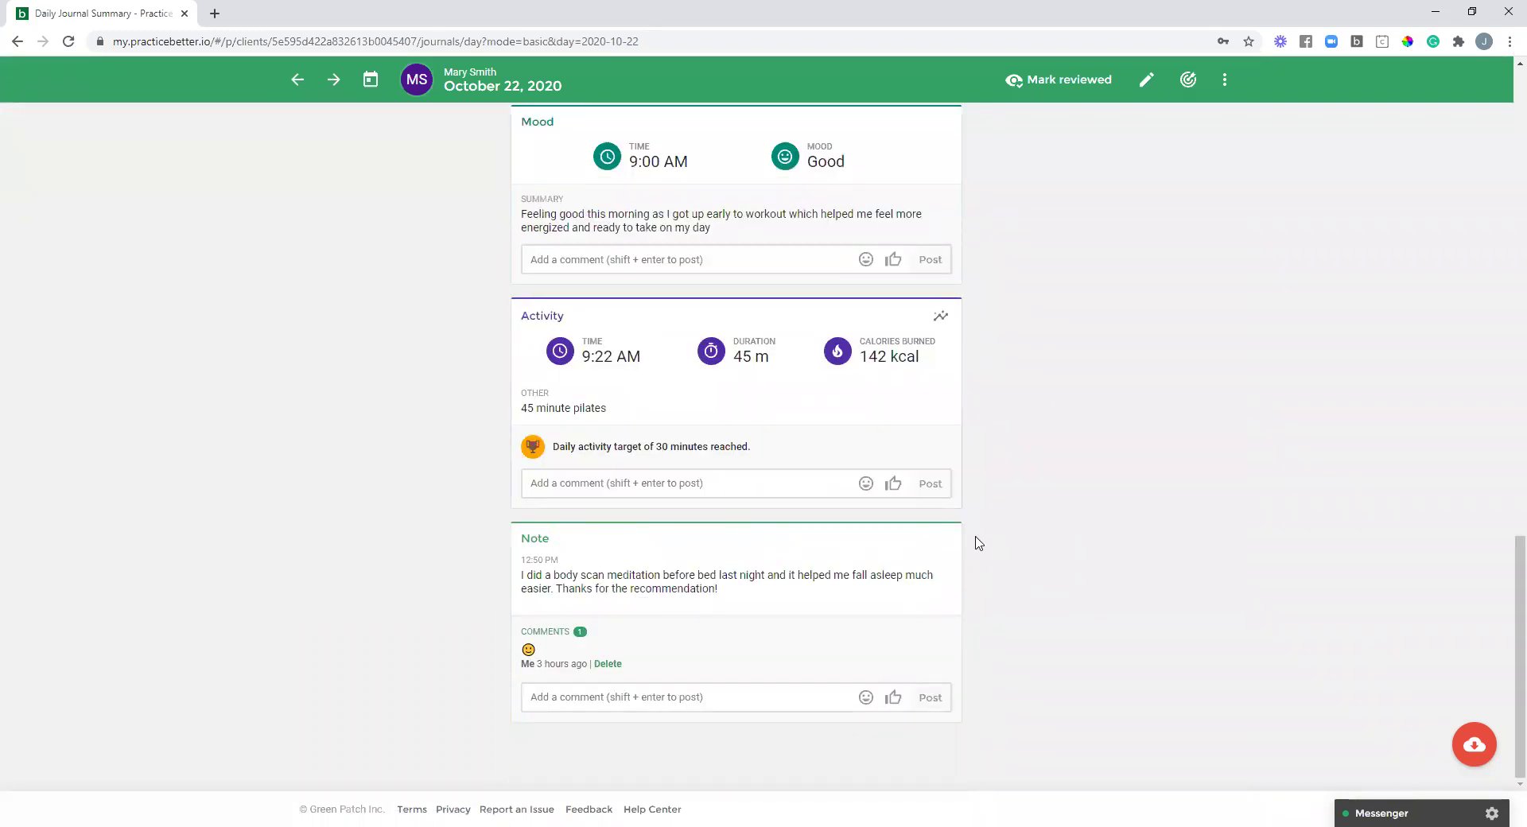
scroll(977, 525, up, 3)
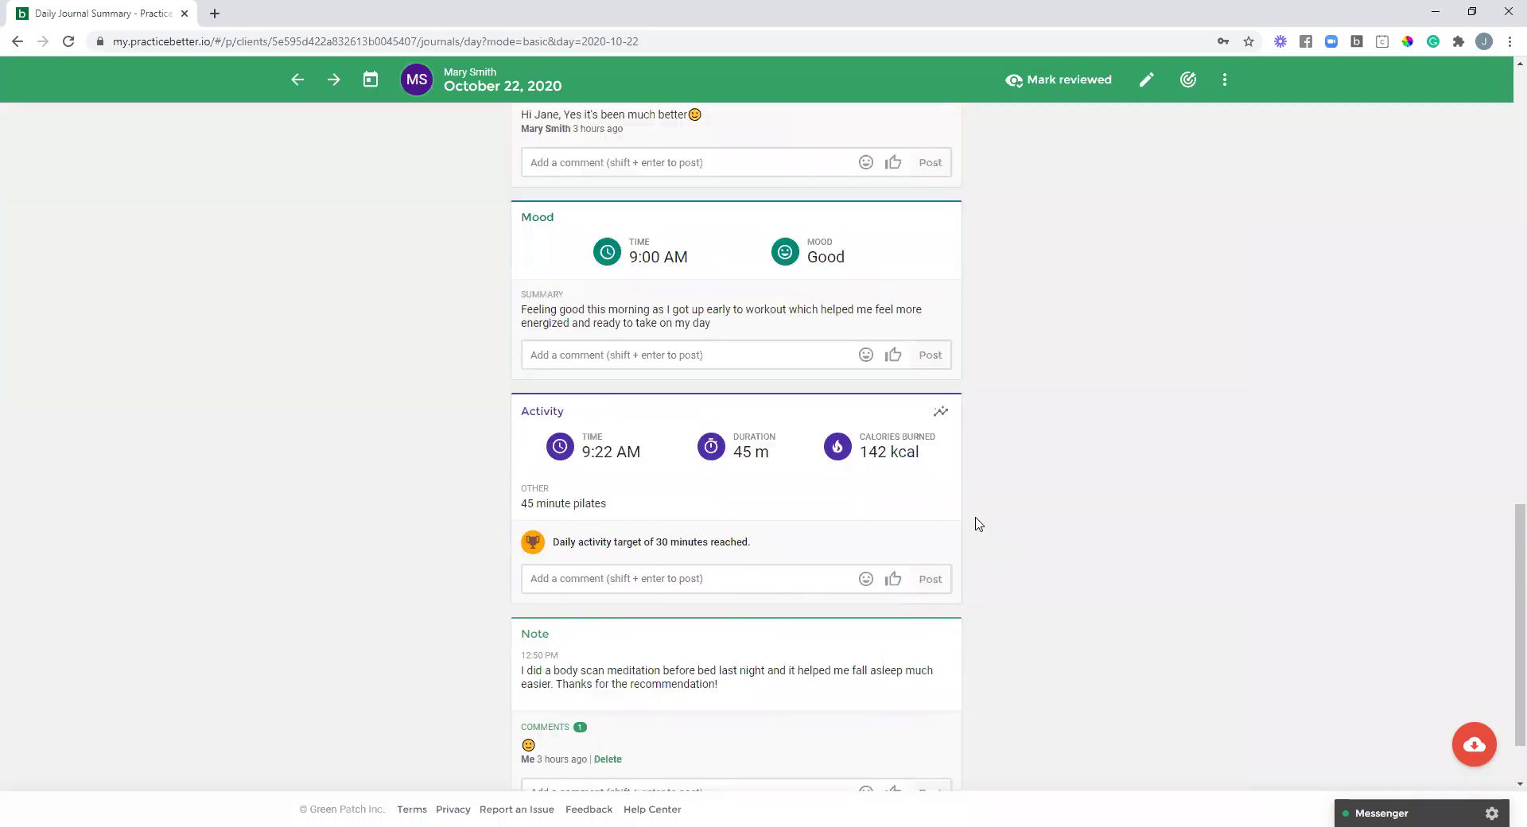
scroll(978, 524, up, 10)
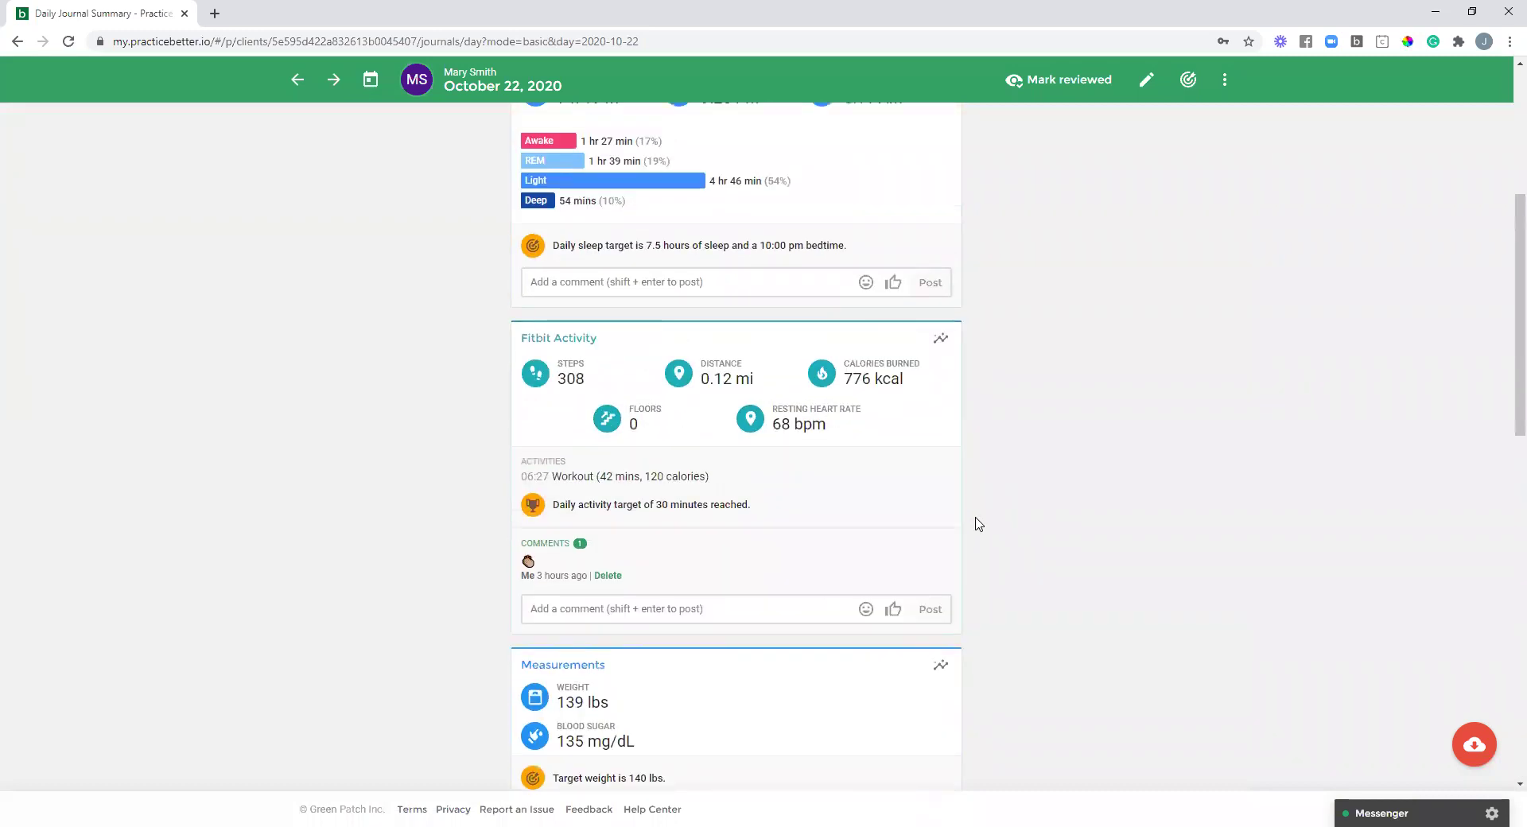
scroll(972, 509, up, 5)
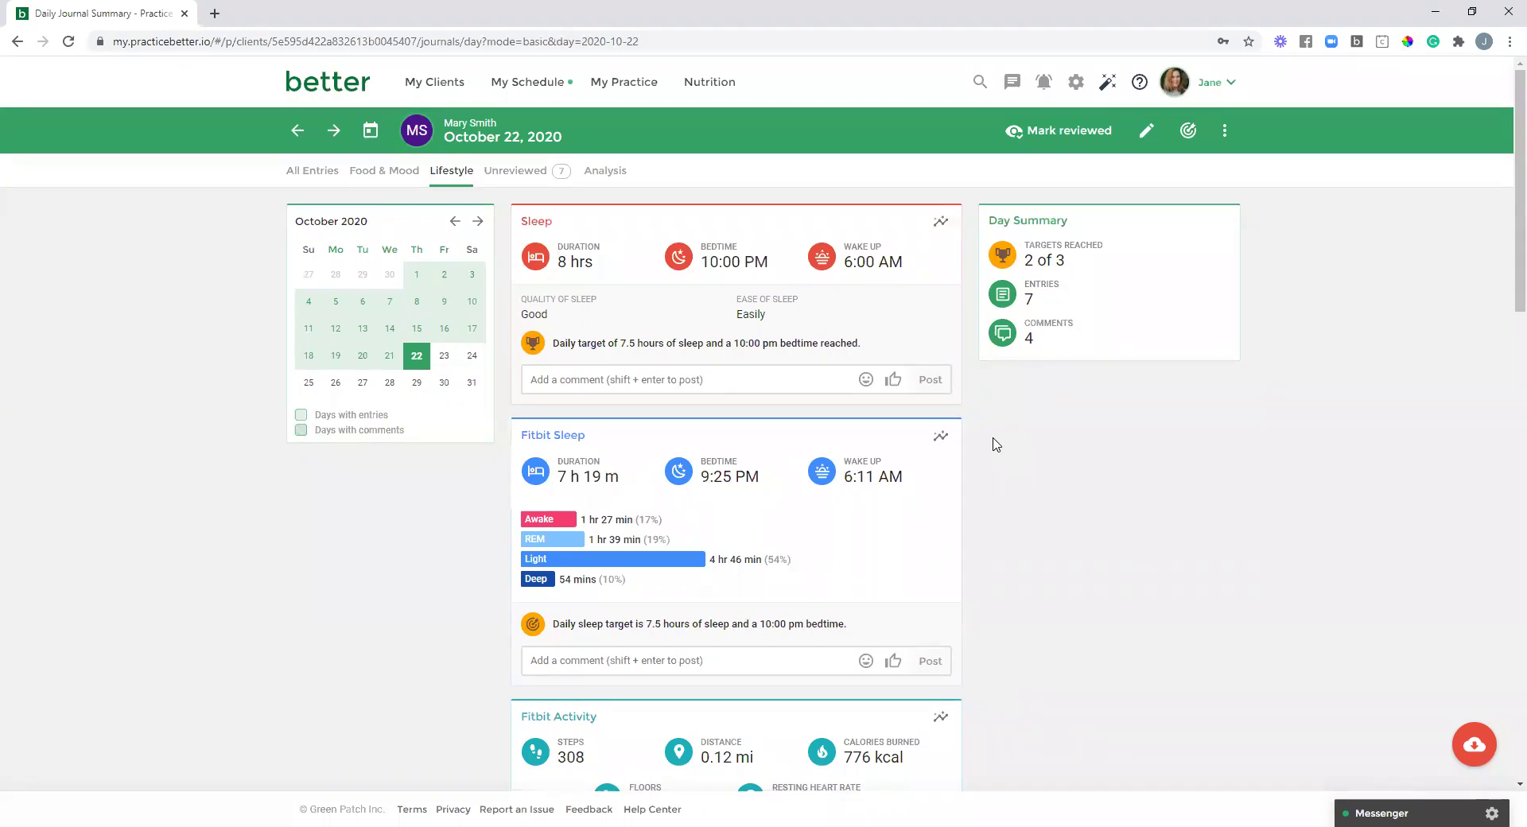
scroll(996, 443, down, 1)
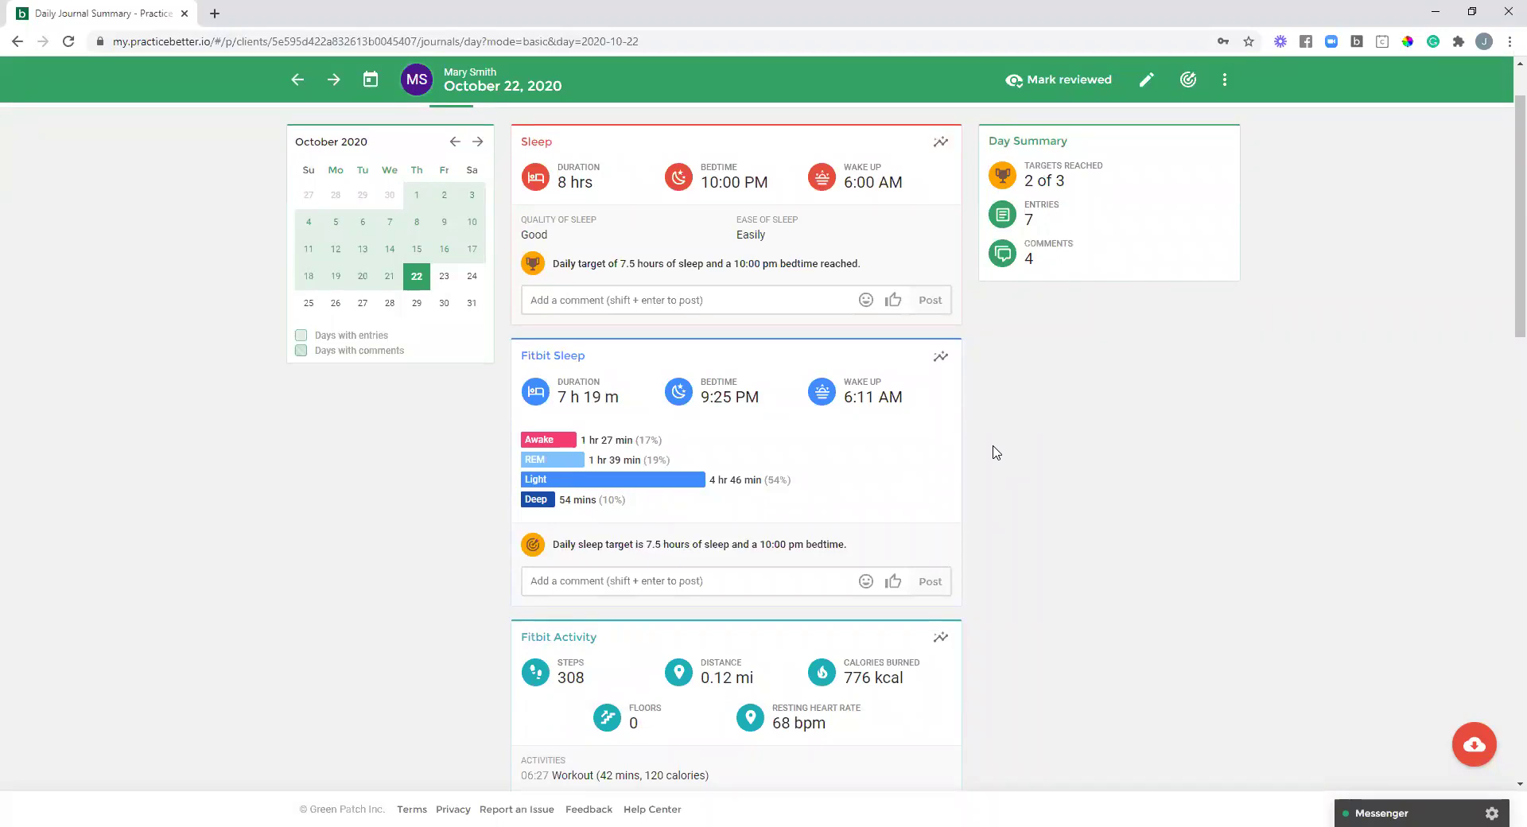
scroll(997, 449, up, 1)
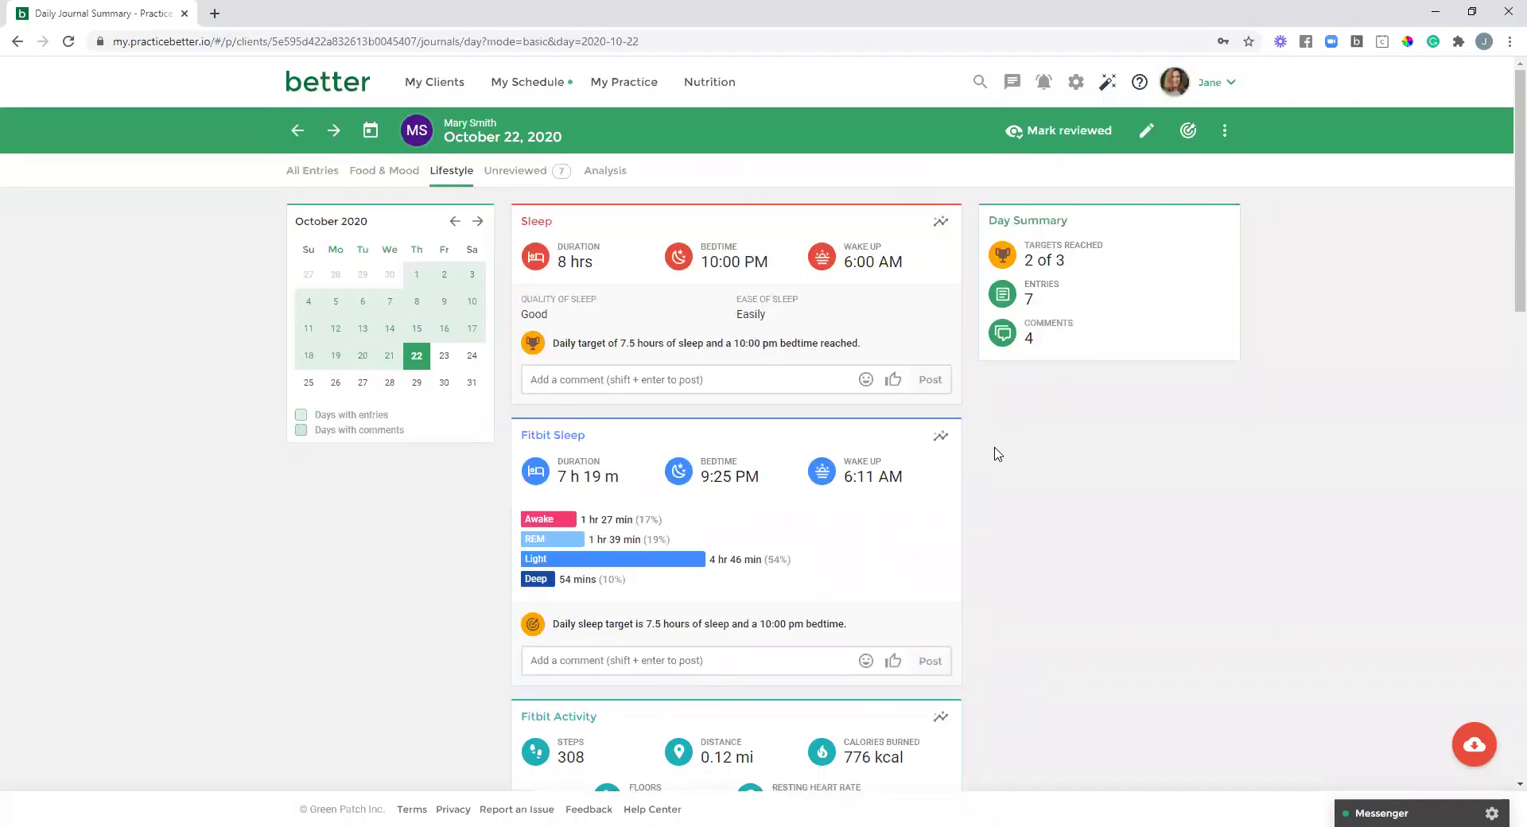